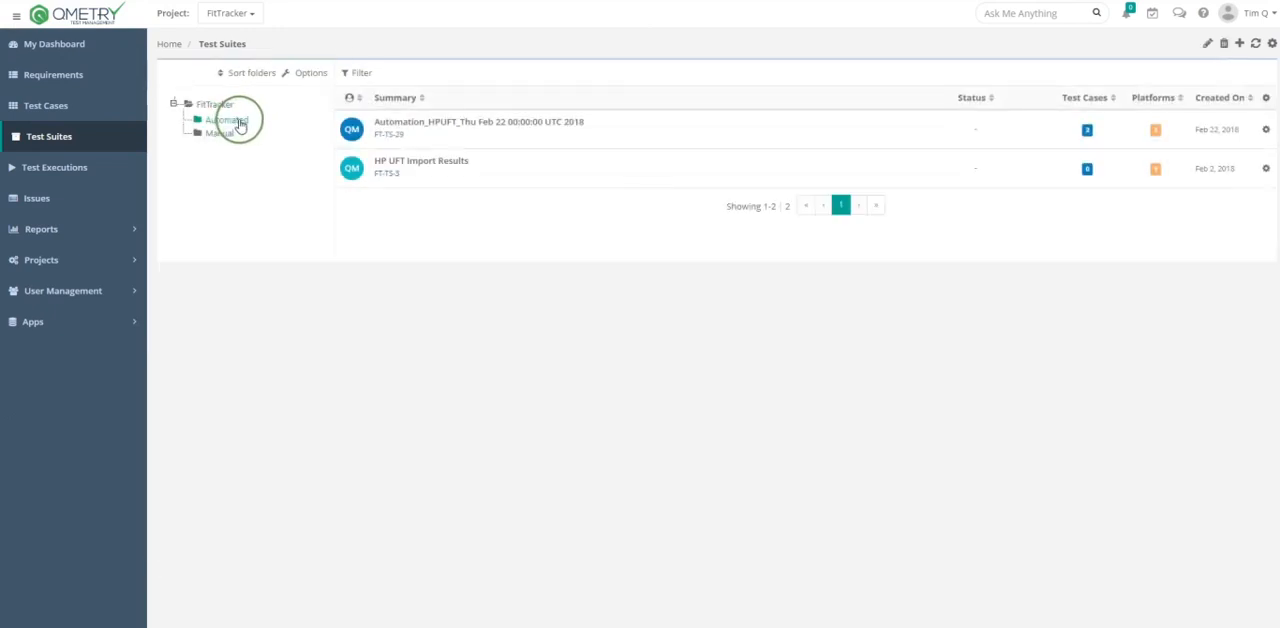
pyautogui.click(1239, 44)
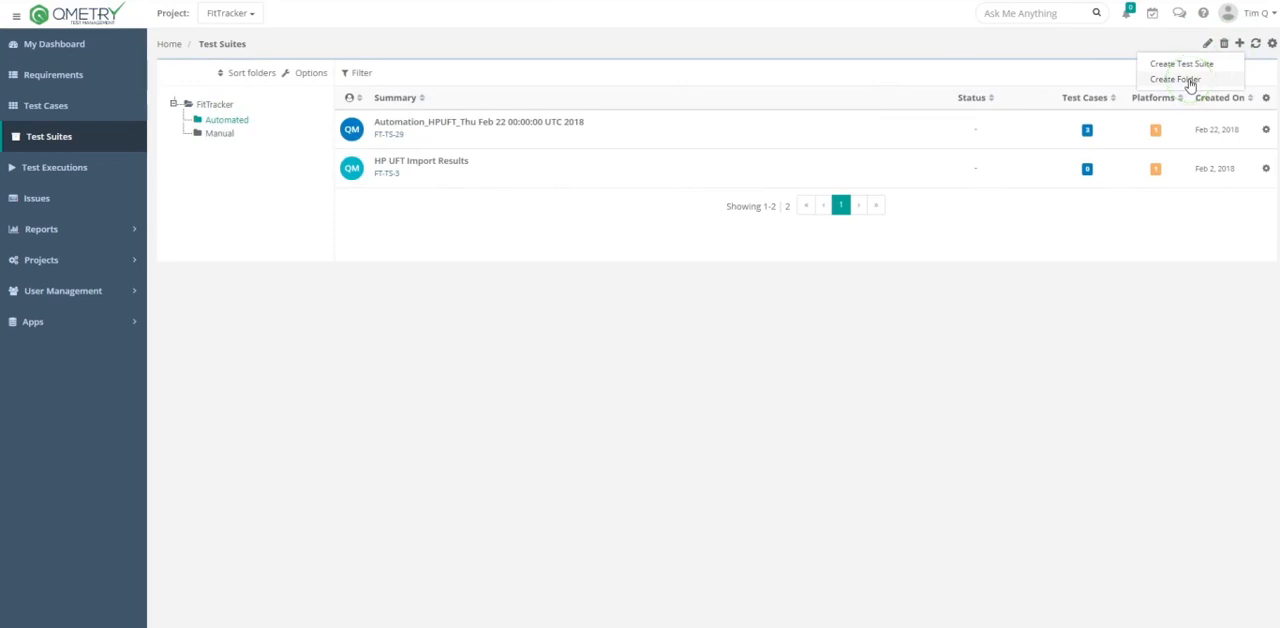
pyautogui.click(1176, 79)
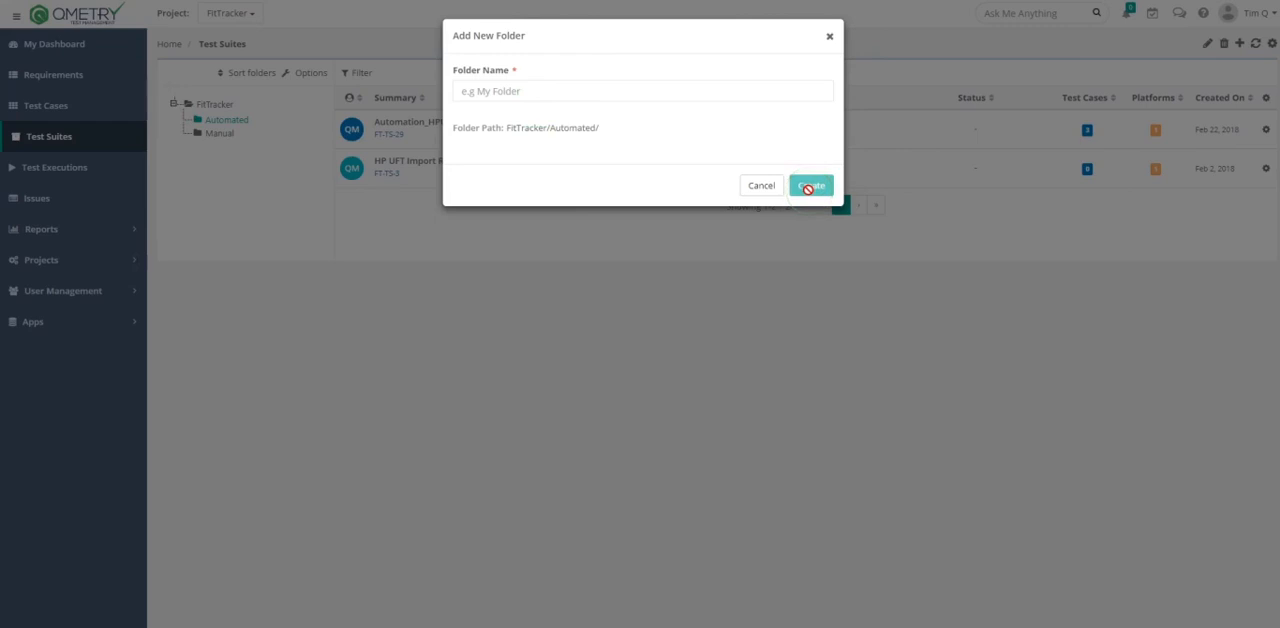
pyautogui.click(760, 194)
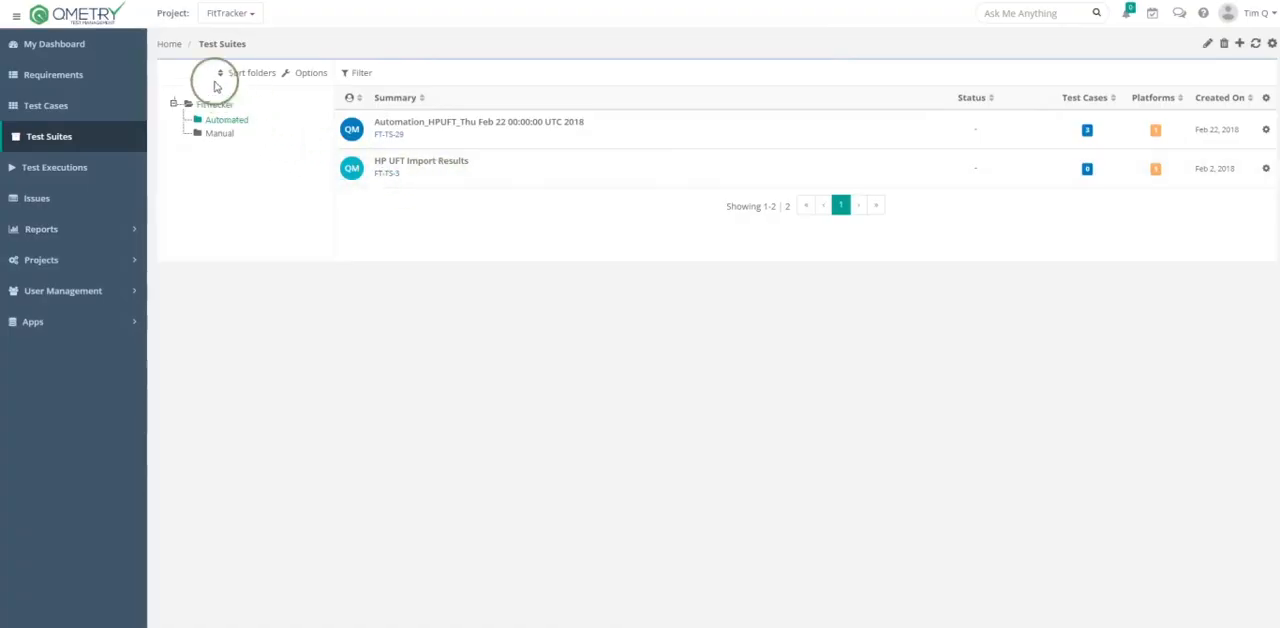
# - Look through the available folder sort orders and the additional folder options, including Move/Copy
pyautogui.click(250, 74)
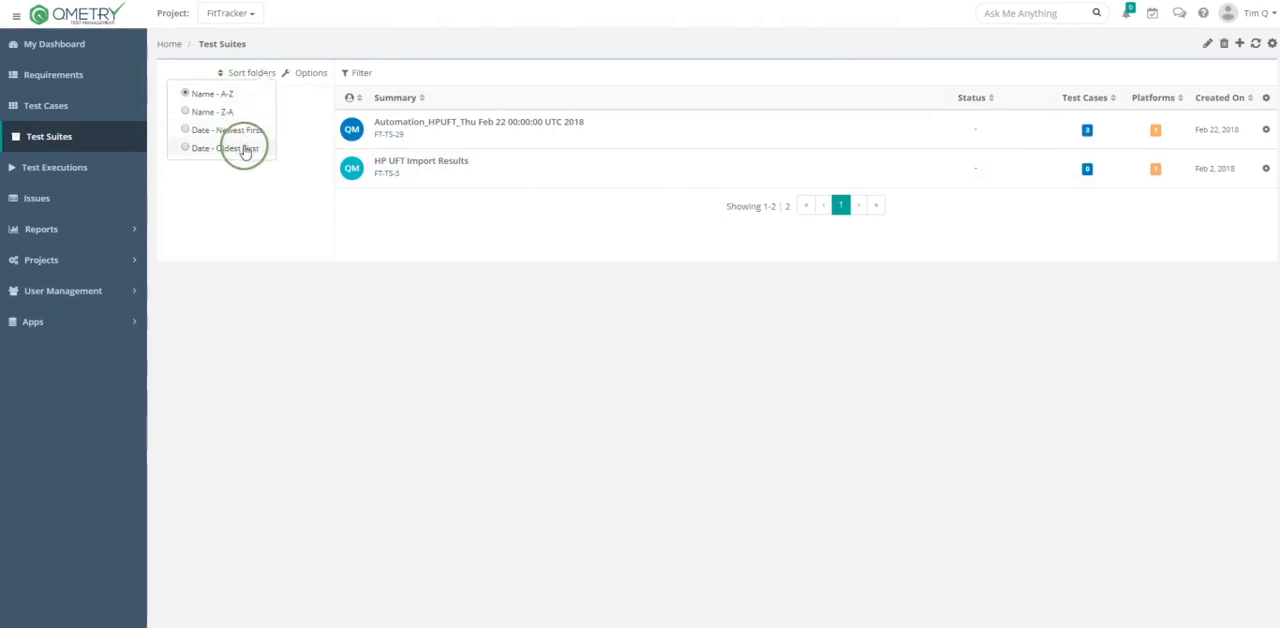
pyautogui.click(306, 74)
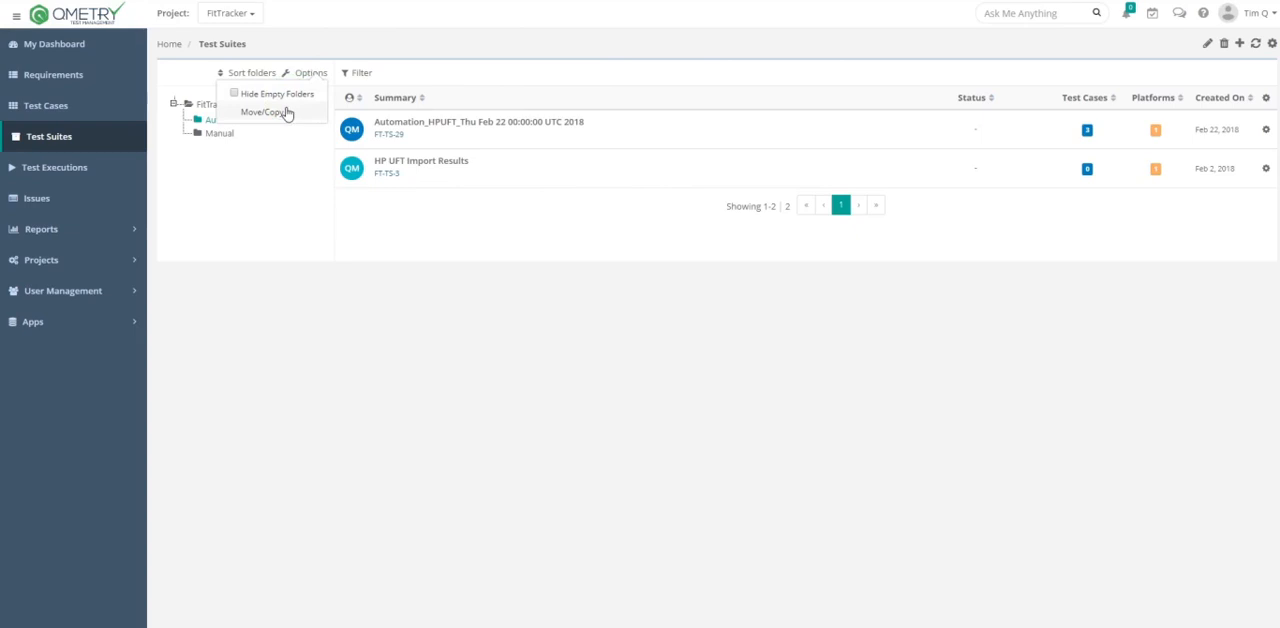
pyautogui.click(285, 112)
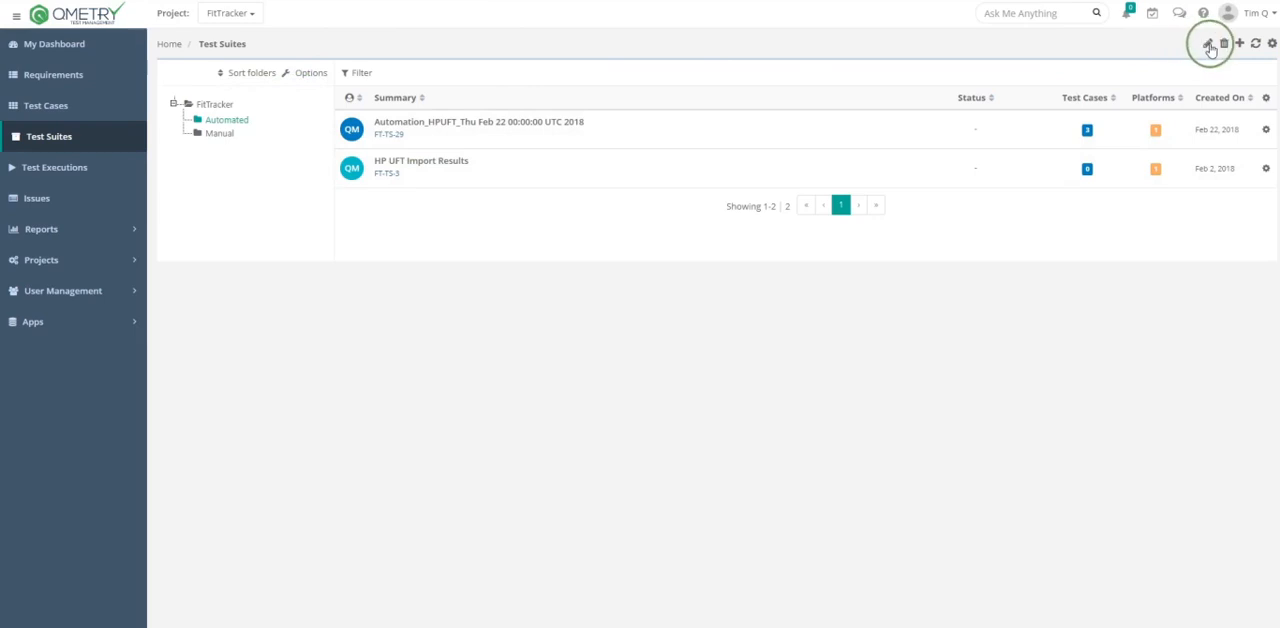
# - Open the Automated folder for editing and save it under its existing name
pyautogui.click(1208, 45)
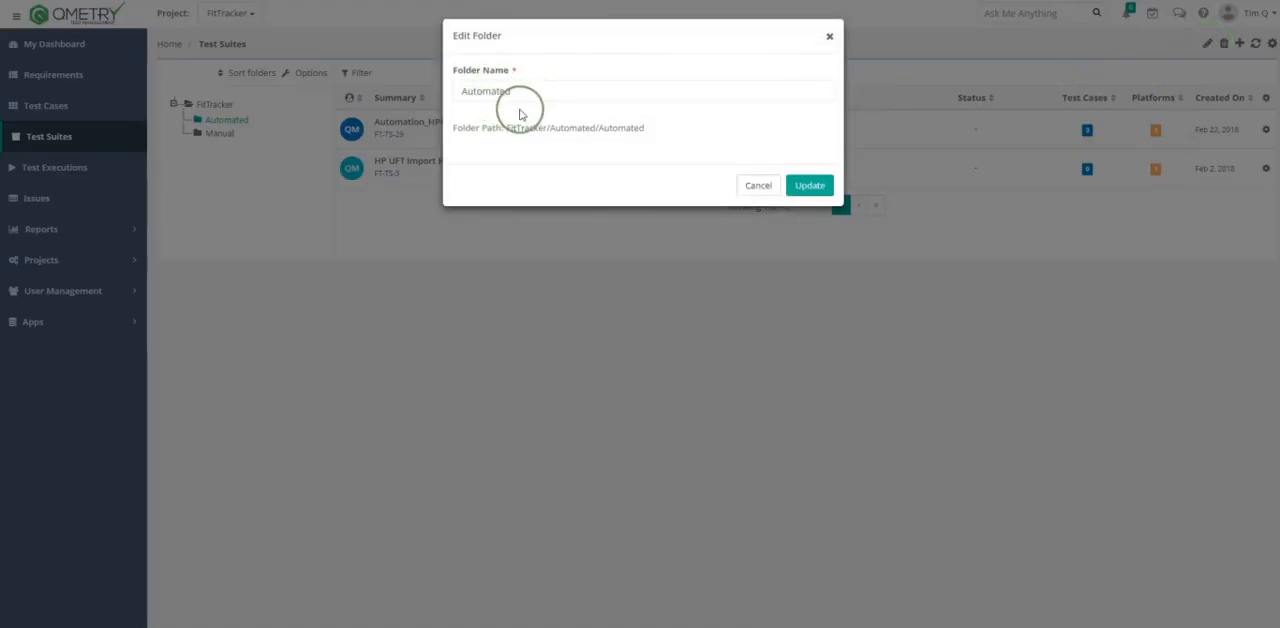
pyautogui.click(806, 186)
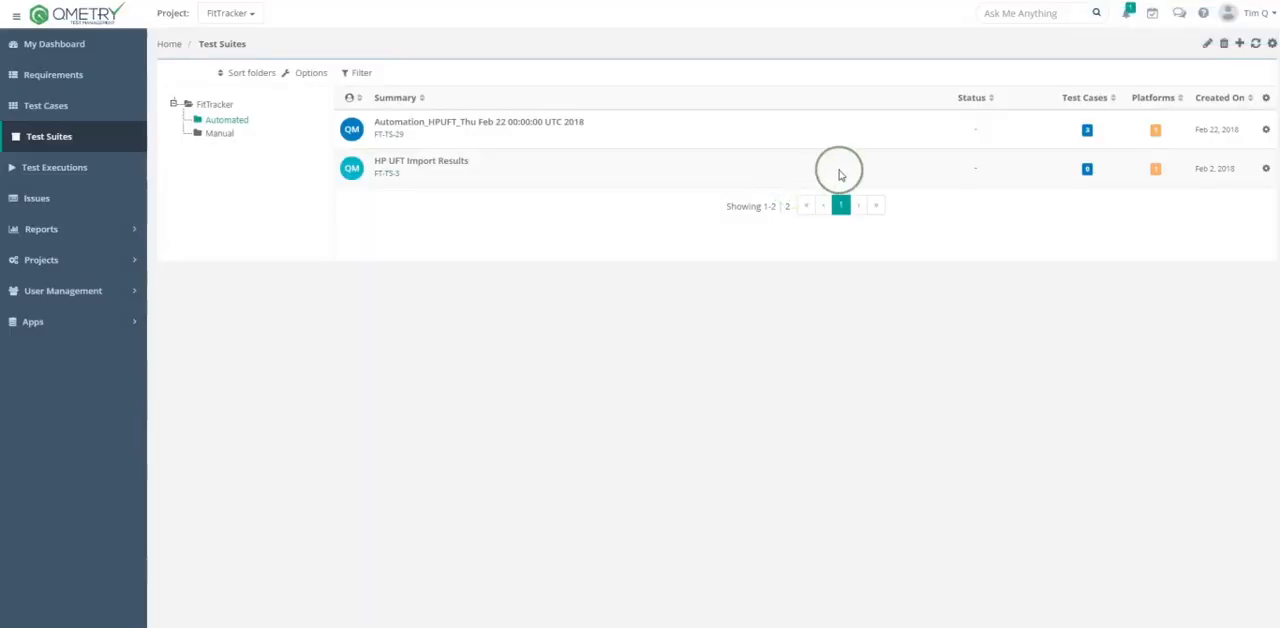
pyautogui.click(1222, 46)
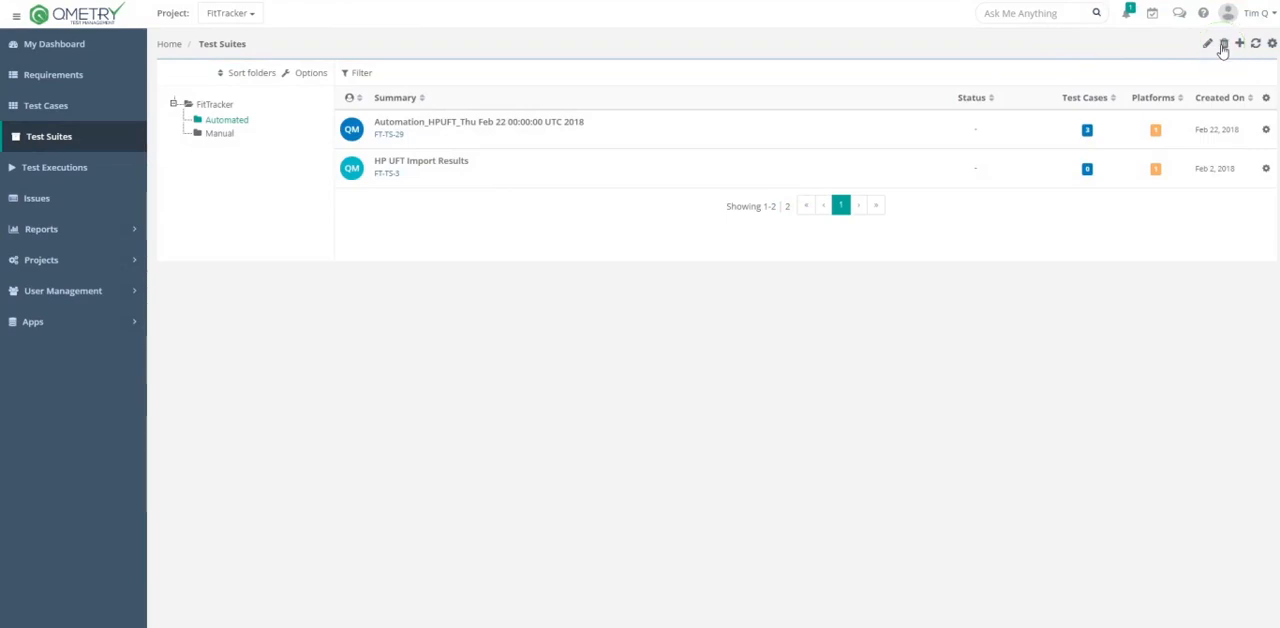
pyautogui.click(1013, 111)
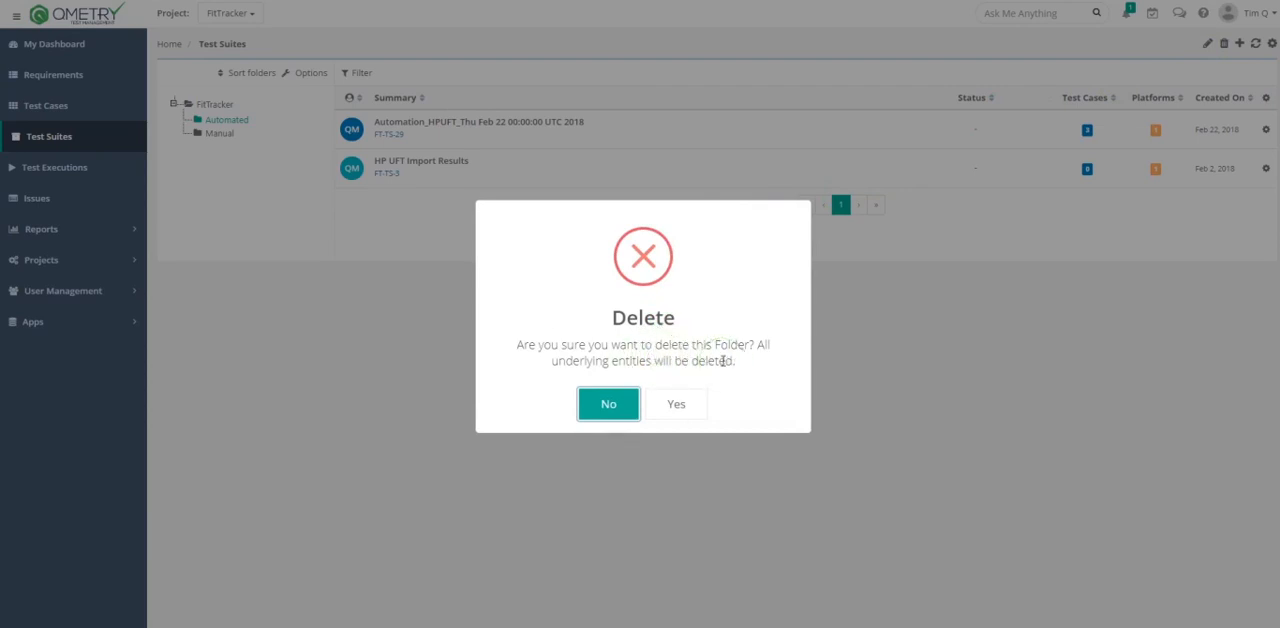
pyautogui.click(608, 404)
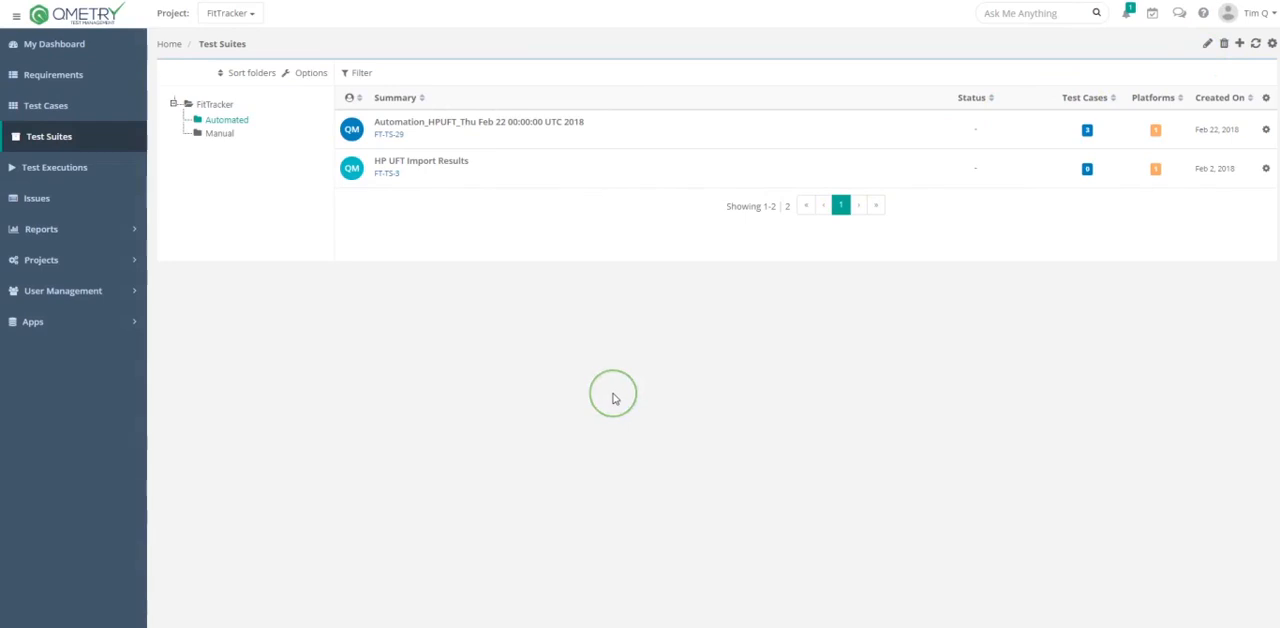
# - List the FitTracker root folder's test suites sorted by summary and then by status, and show the filter fields
pyautogui.click(228, 105)
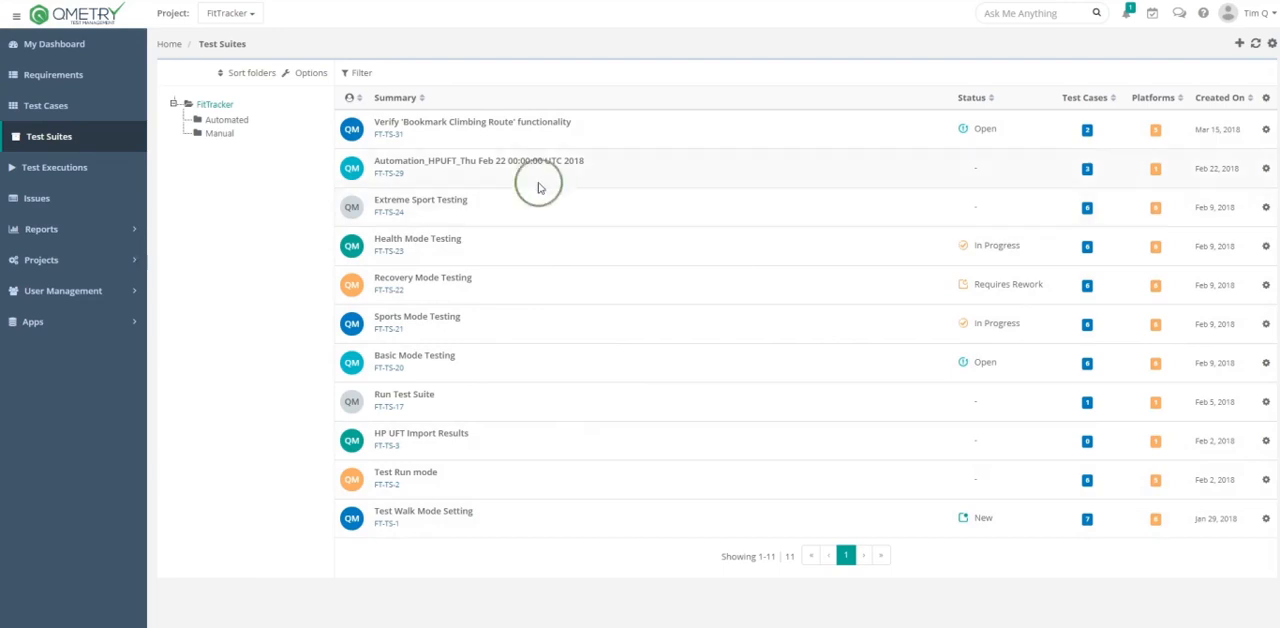
pyautogui.click(467, 98)
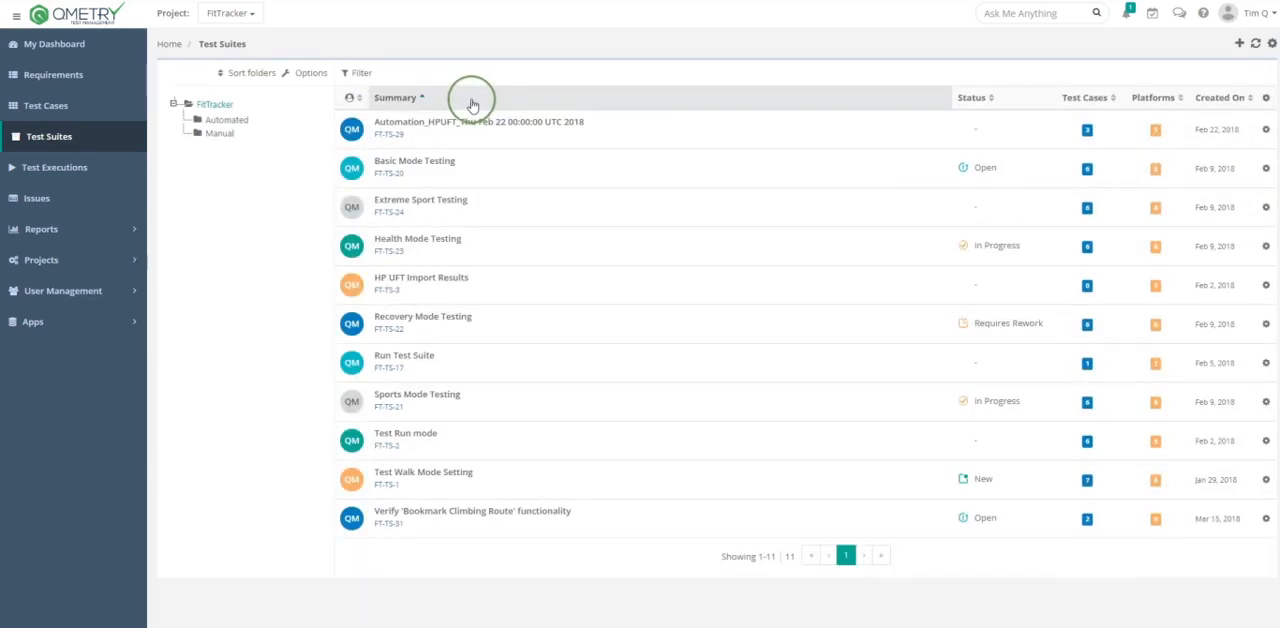
pyautogui.click(977, 100)
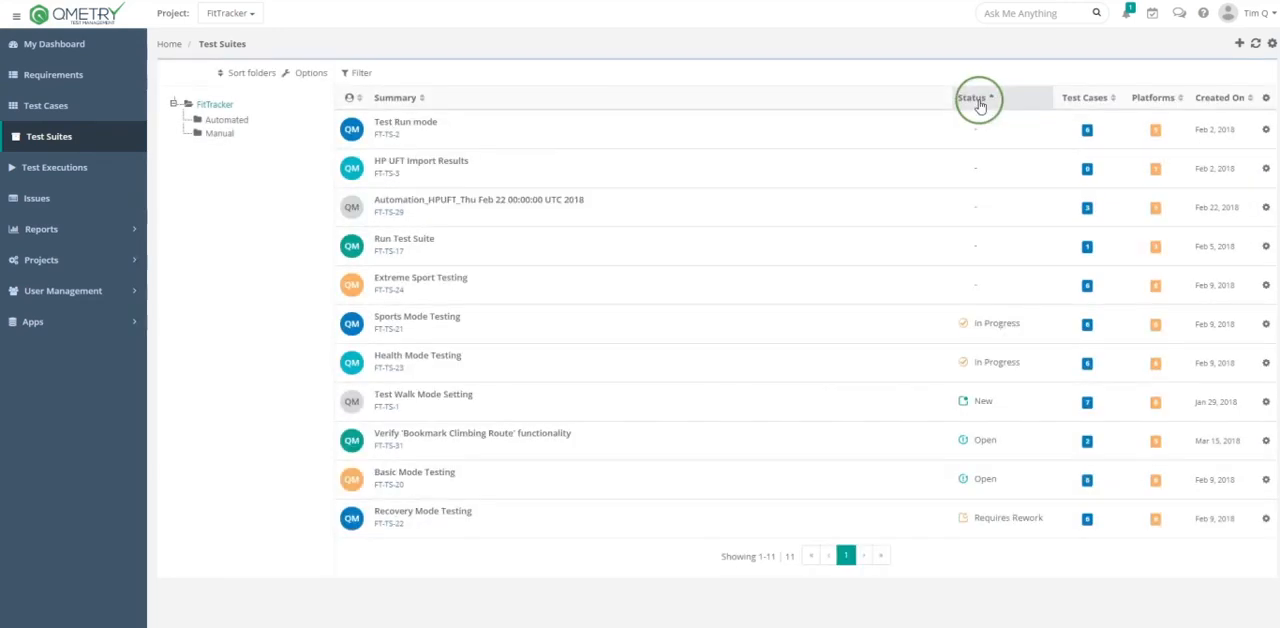
pyautogui.click(360, 74)
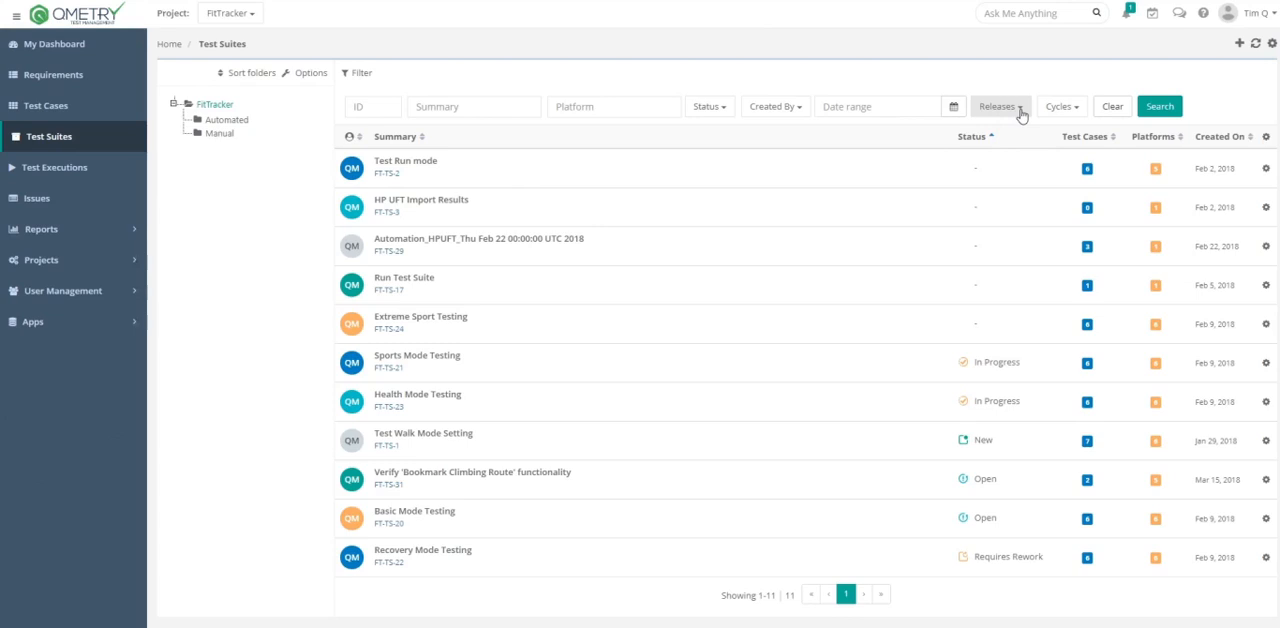
# - Start a new test suite in the FitTracker root folder and check its associated cycle choices
pyautogui.click(1239, 45)
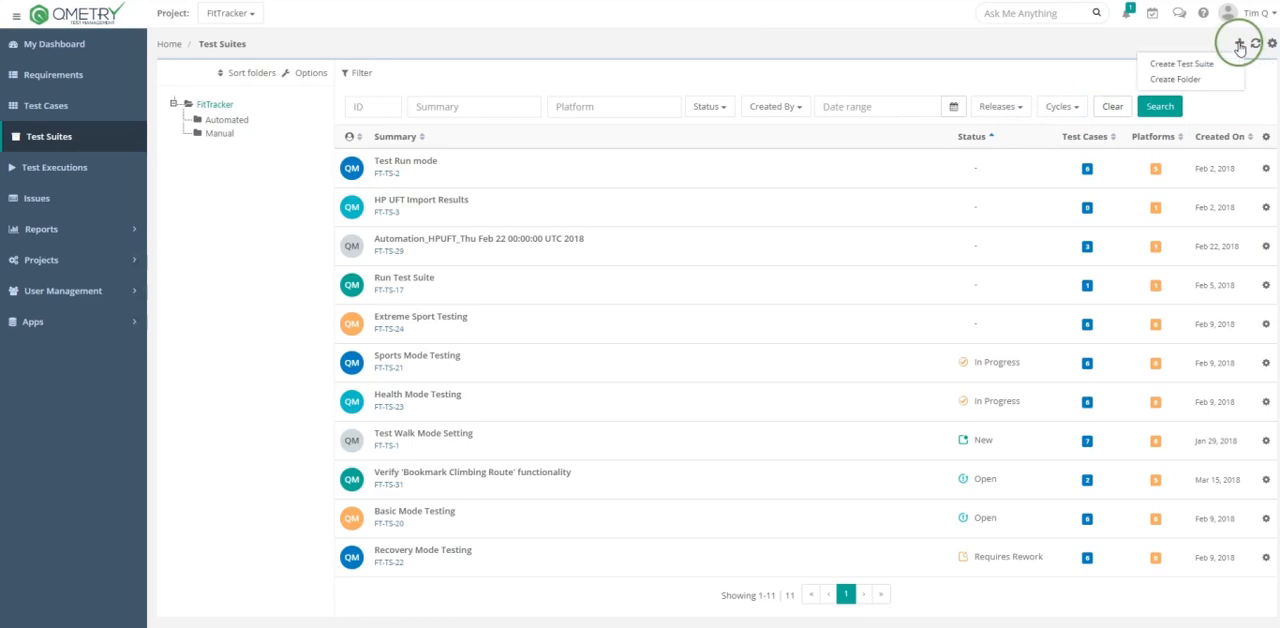
pyautogui.click(1181, 64)
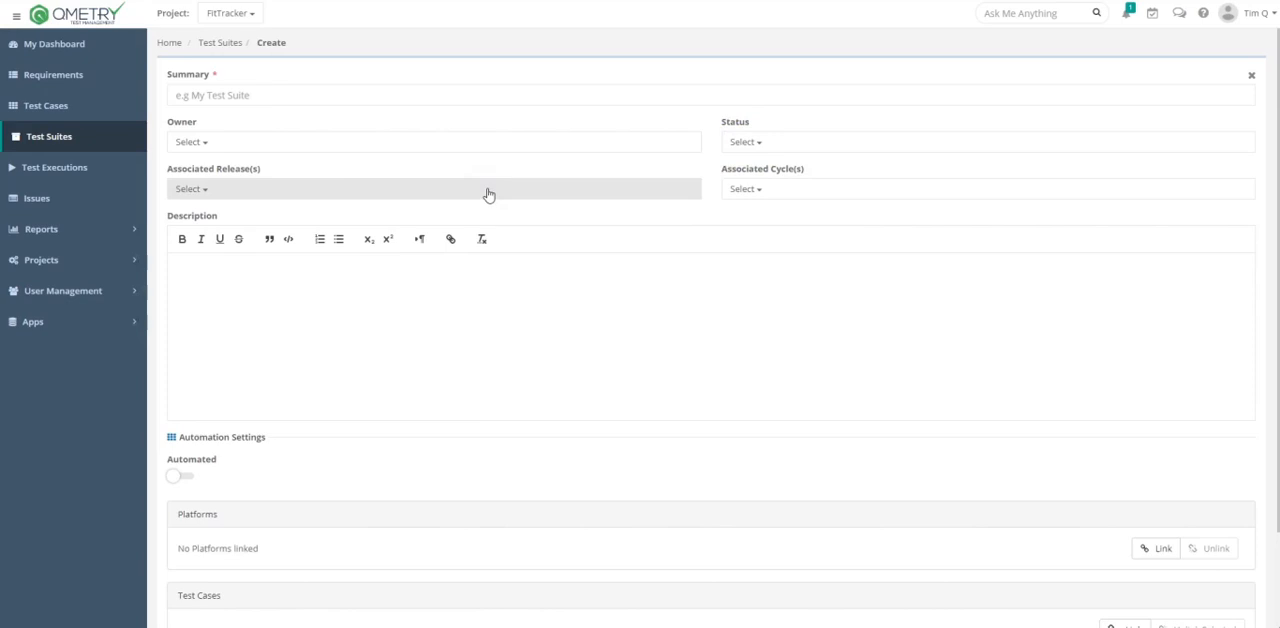
pyautogui.click(776, 193)
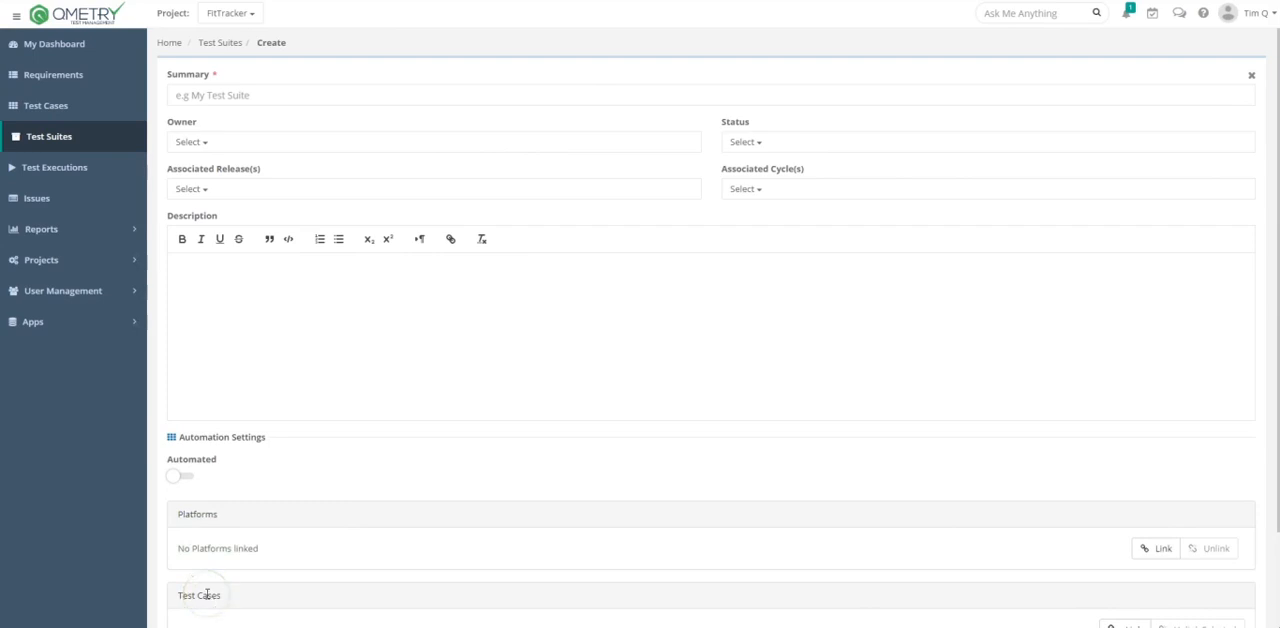
# - Filter the platforms available for linking to the new suite by "OS", select MacOS and iOS, and clear the filter
pyautogui.click(1157, 548)
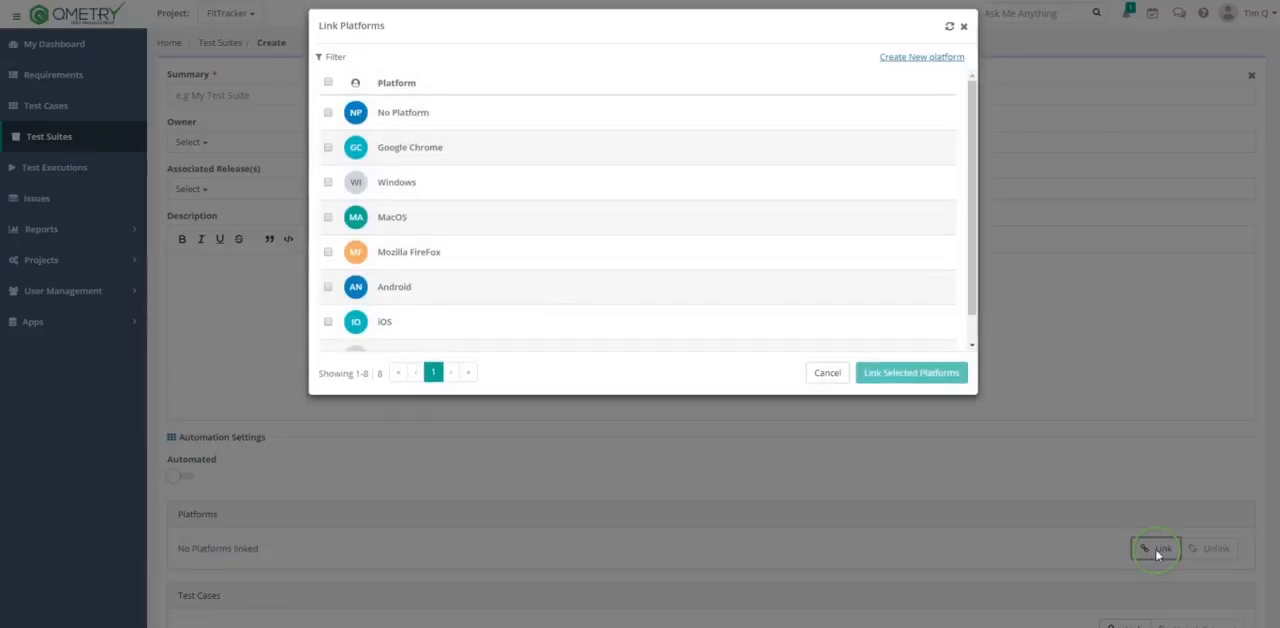
pyautogui.click(331, 68)
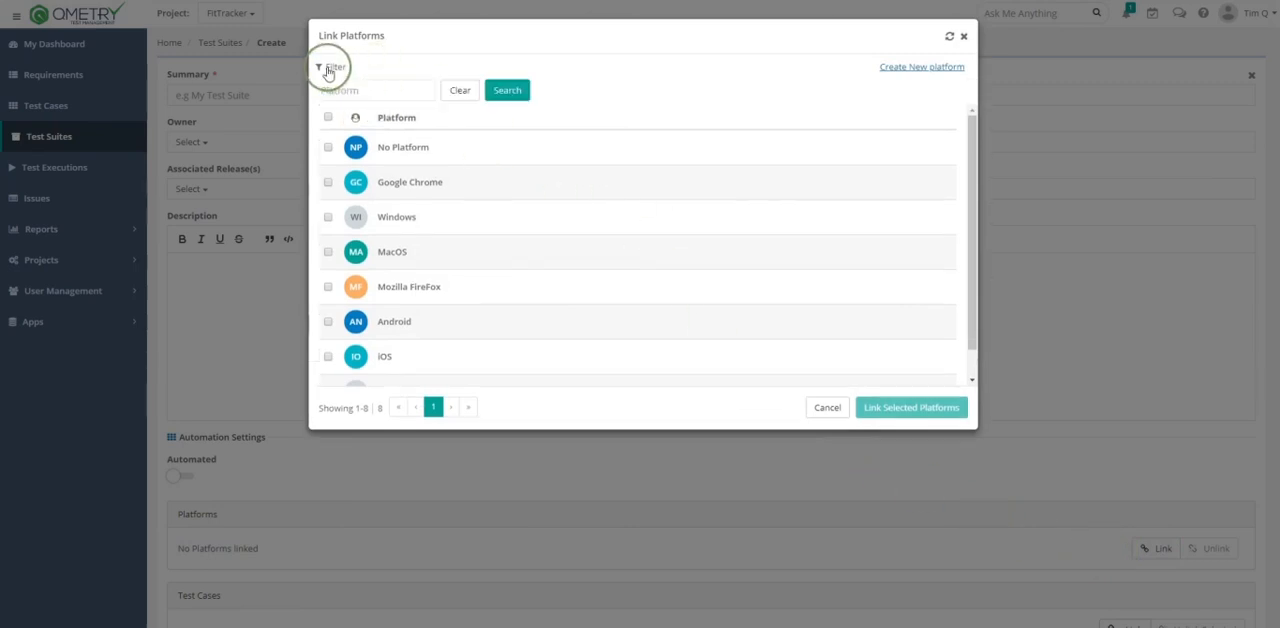
pyautogui.click(371, 99)
pyautogui.write('OS')
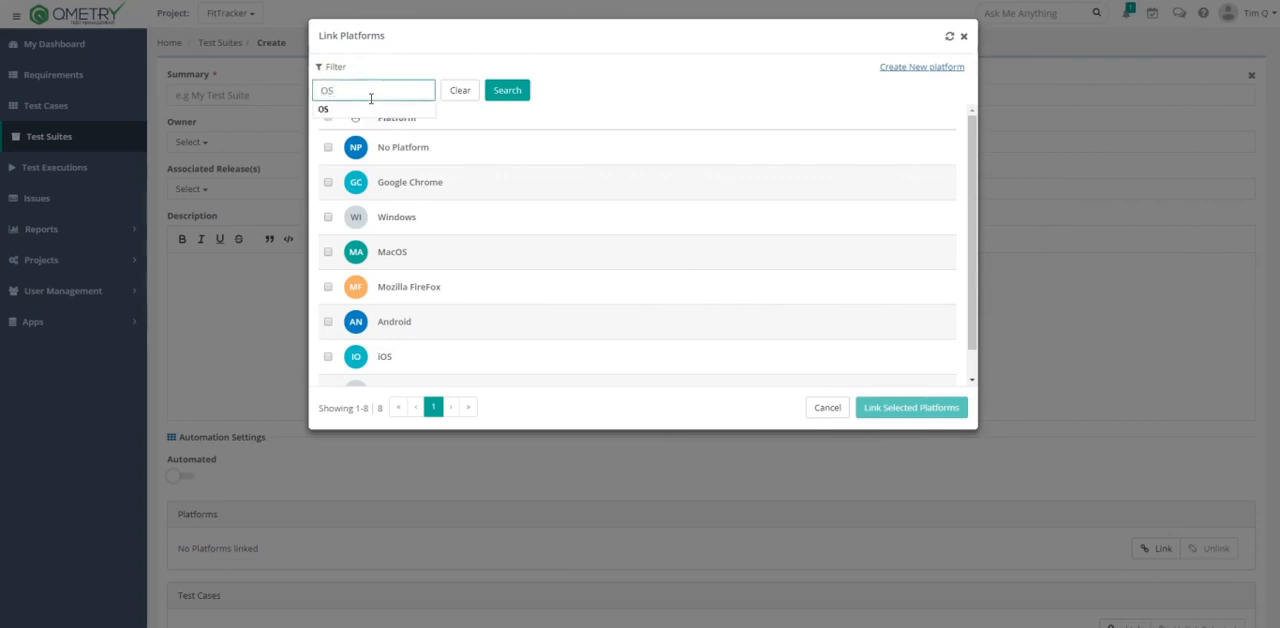
pyautogui.click(505, 92)
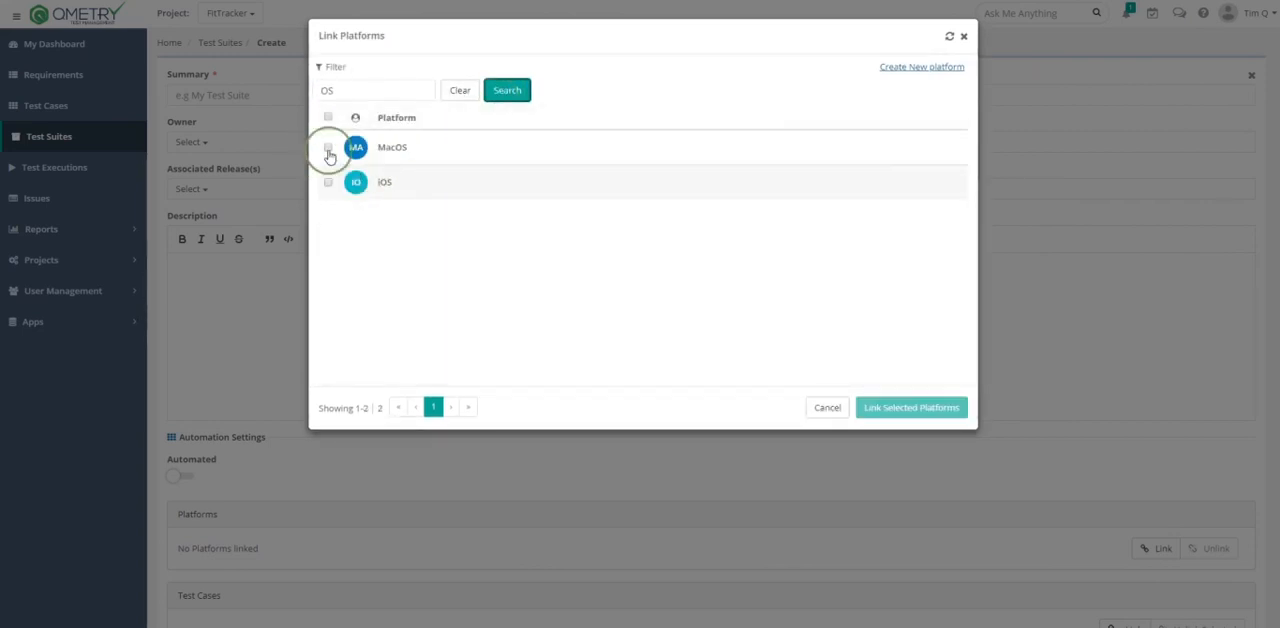
pyautogui.click(328, 150)
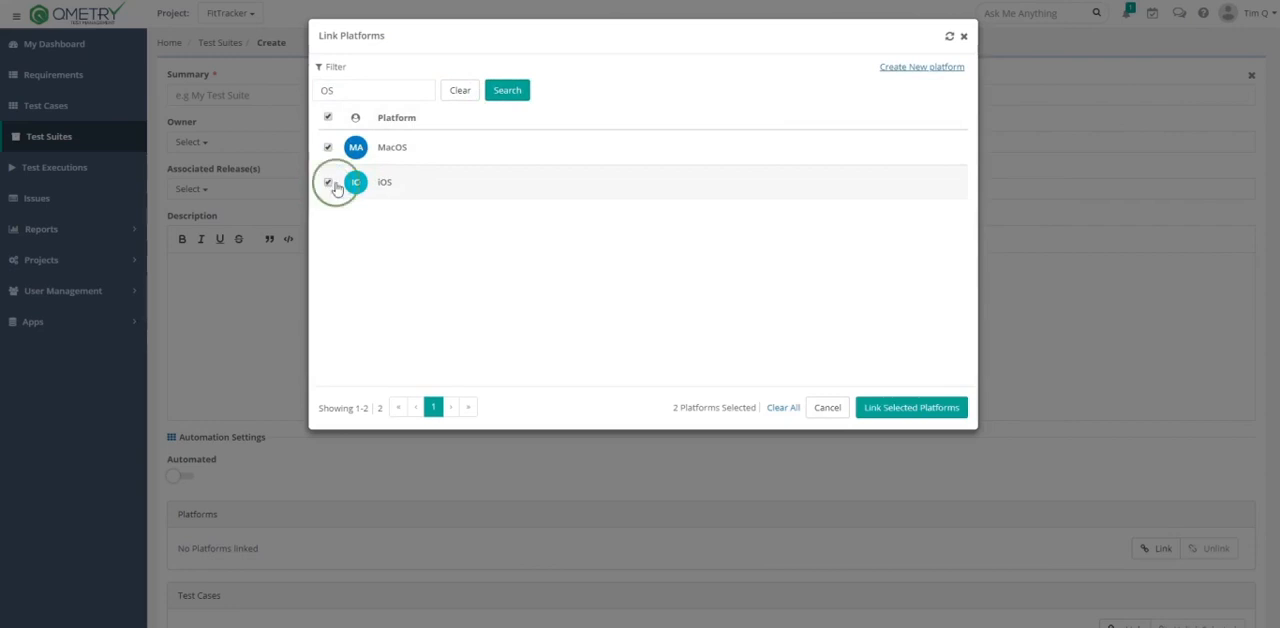
pyautogui.click(459, 91)
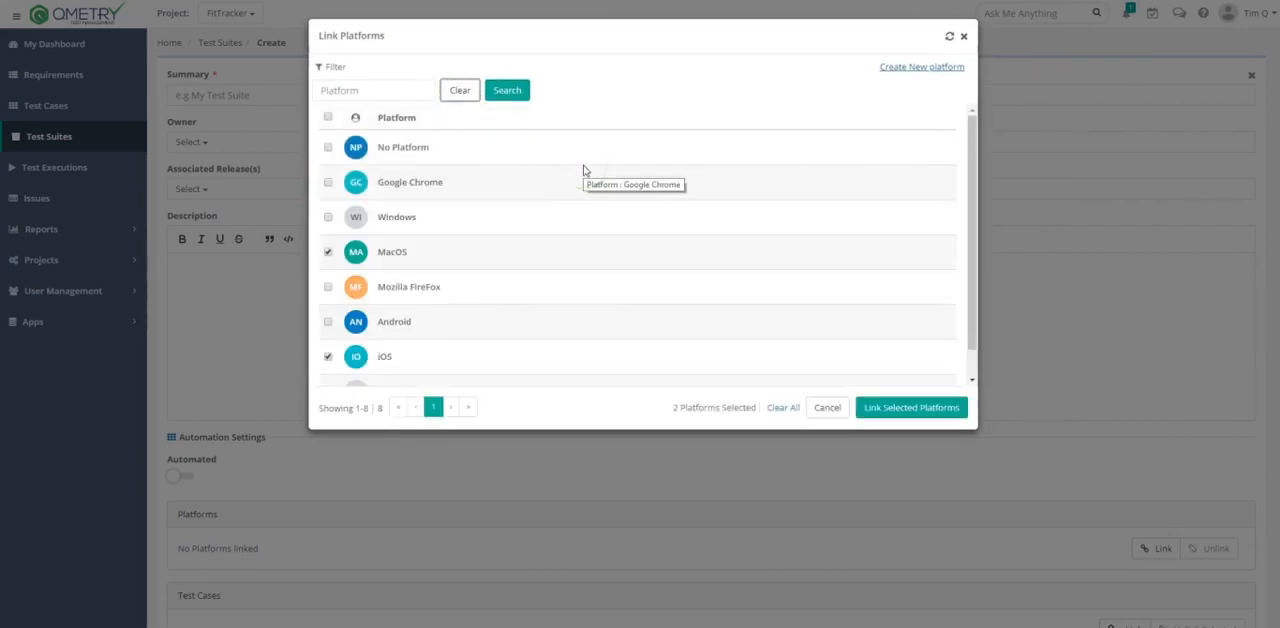
# - Create a new project platform named Safari from the platform linking dialog
pyautogui.click(895, 70)
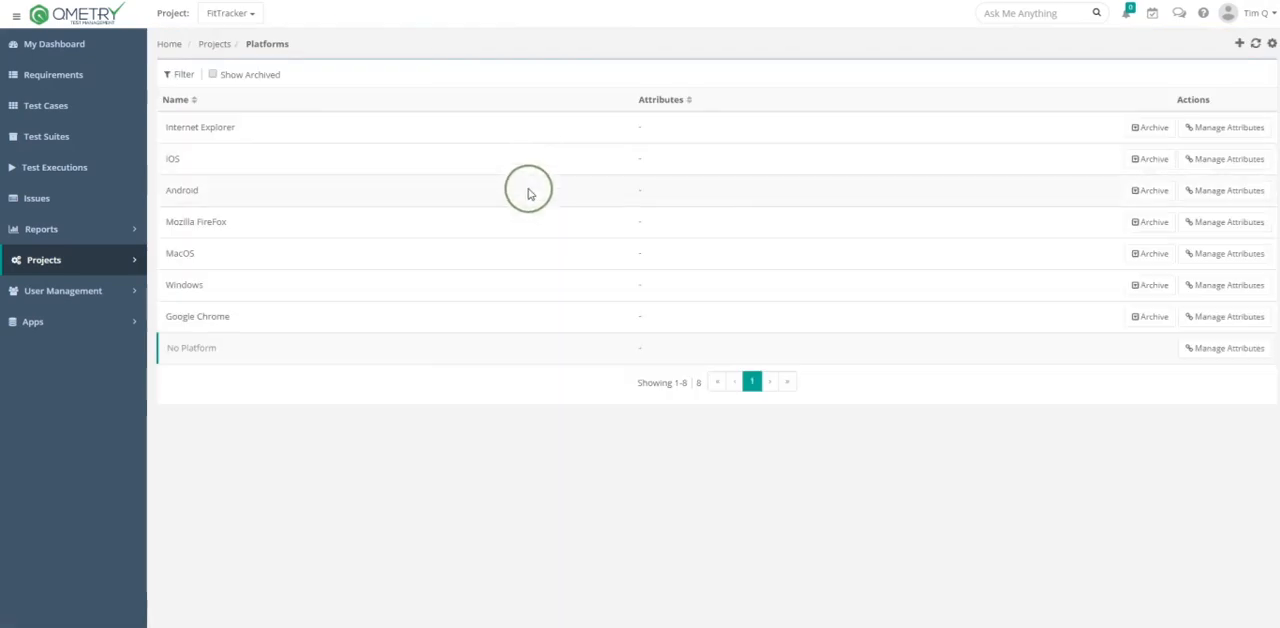
pyautogui.click(1240, 44)
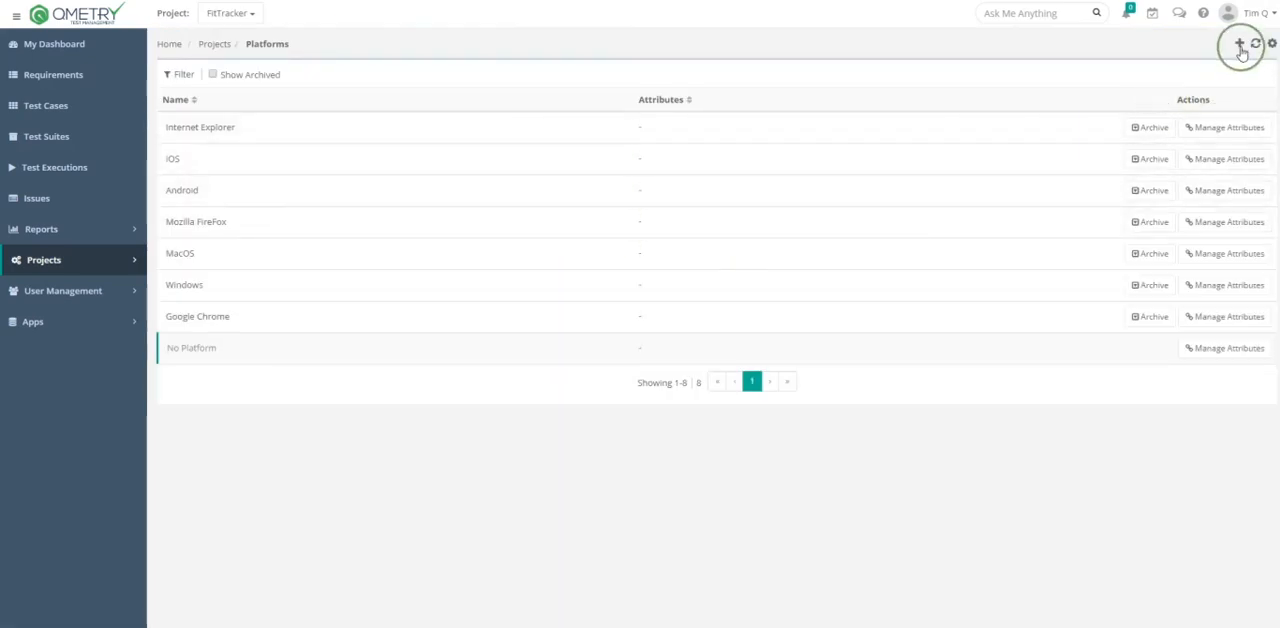
pyautogui.click(255, 129)
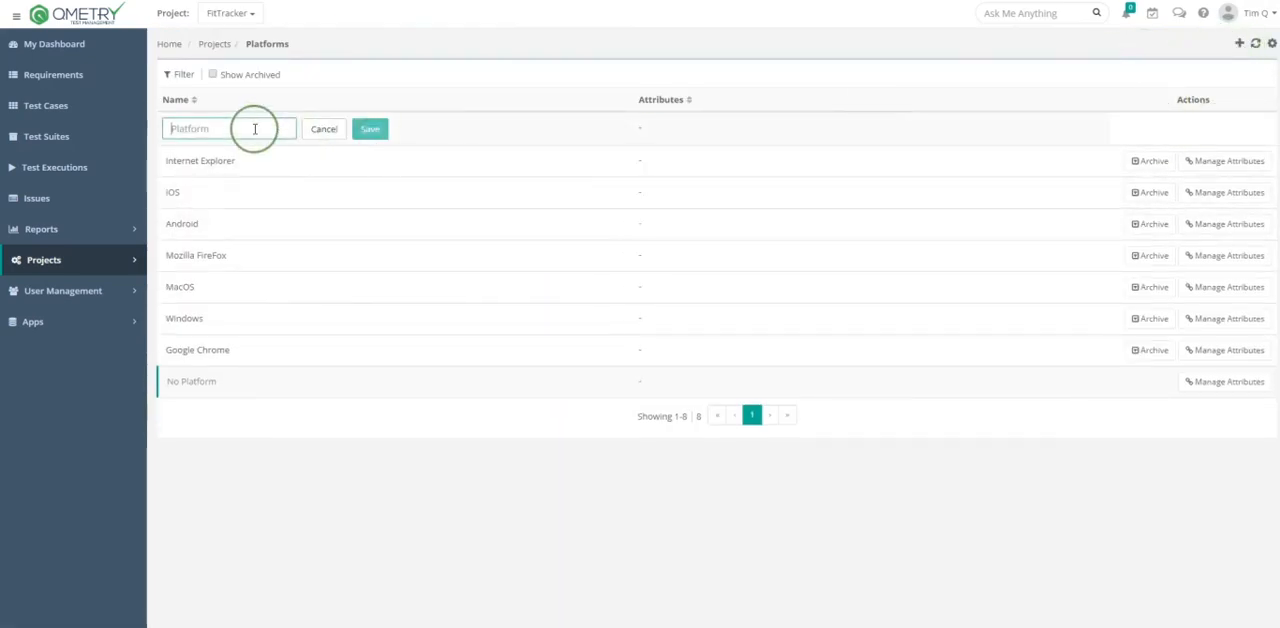
pyautogui.write('Safari')
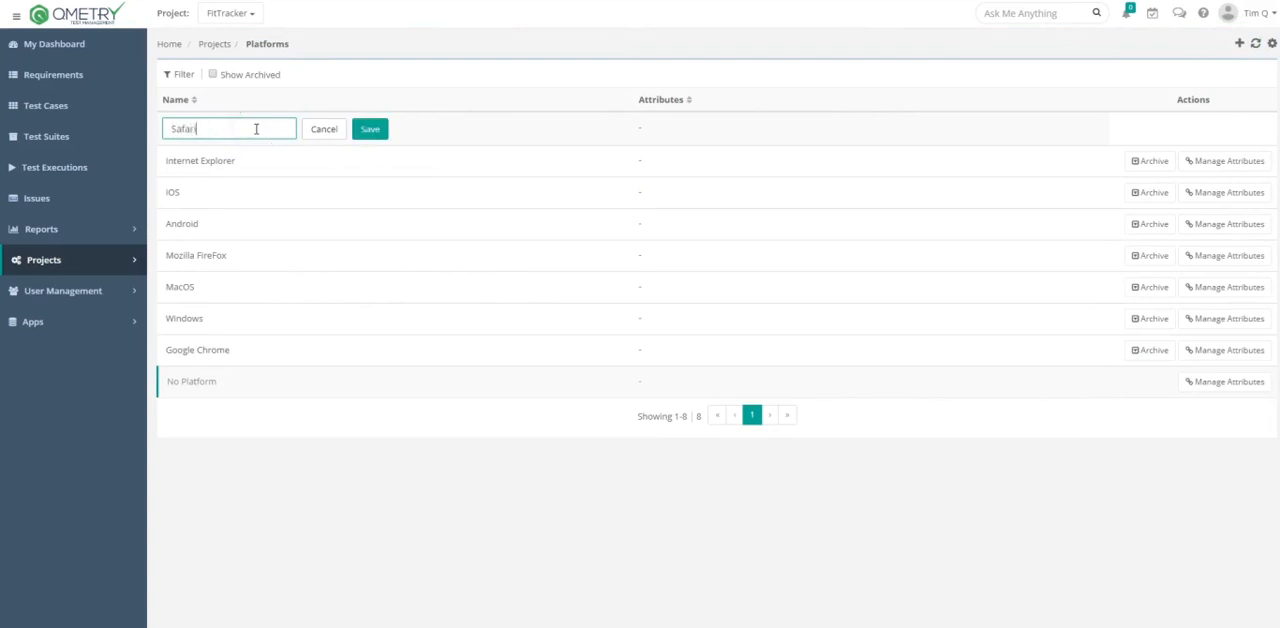
pyautogui.click(368, 130)
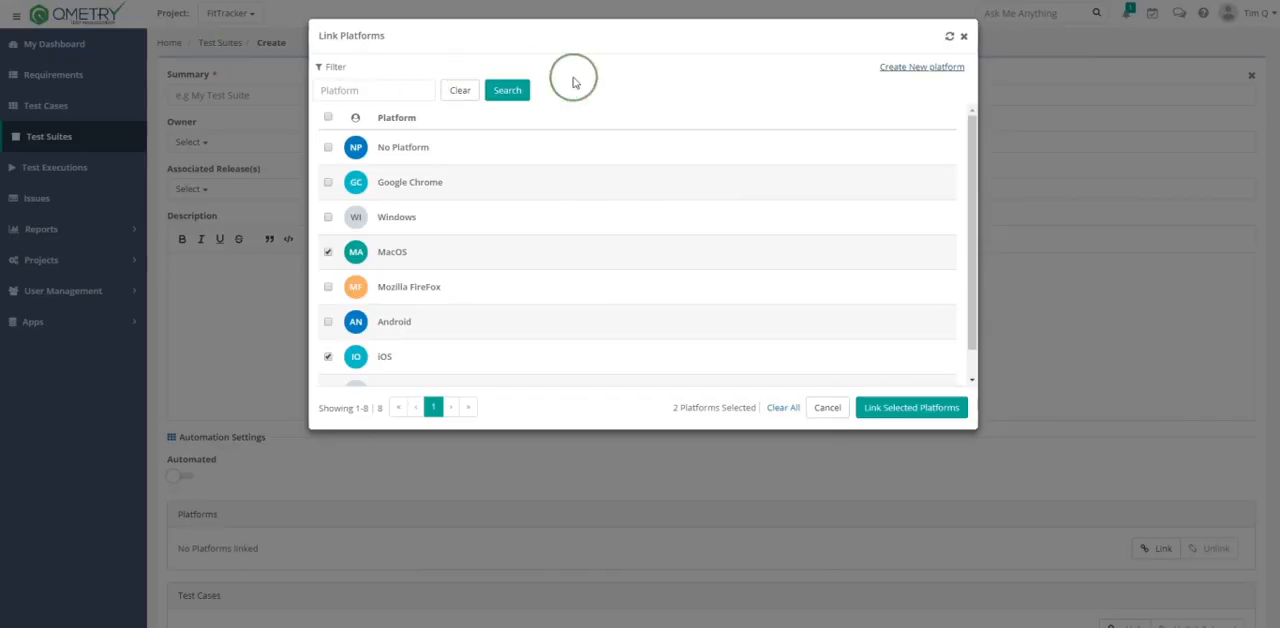
# - Refresh the platform list, add Safari to the selection, and link MacOS, iOS and Safari to the test suite
pyautogui.click(950, 37)
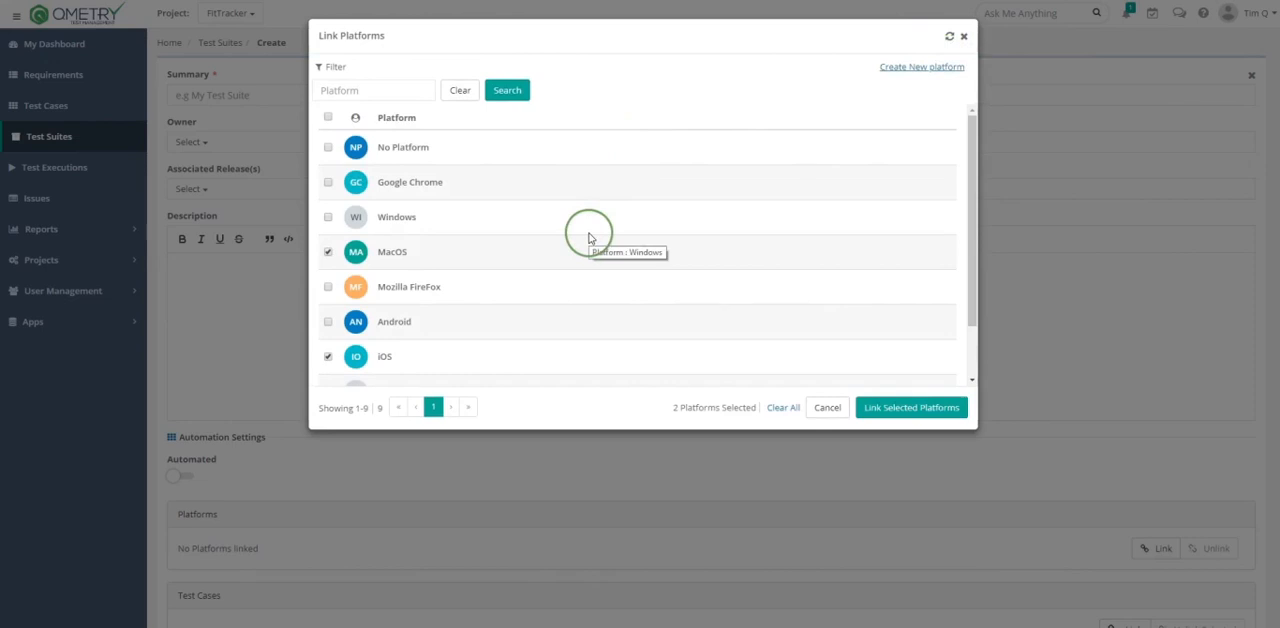
pyautogui.scroll(-2, 574, 260)
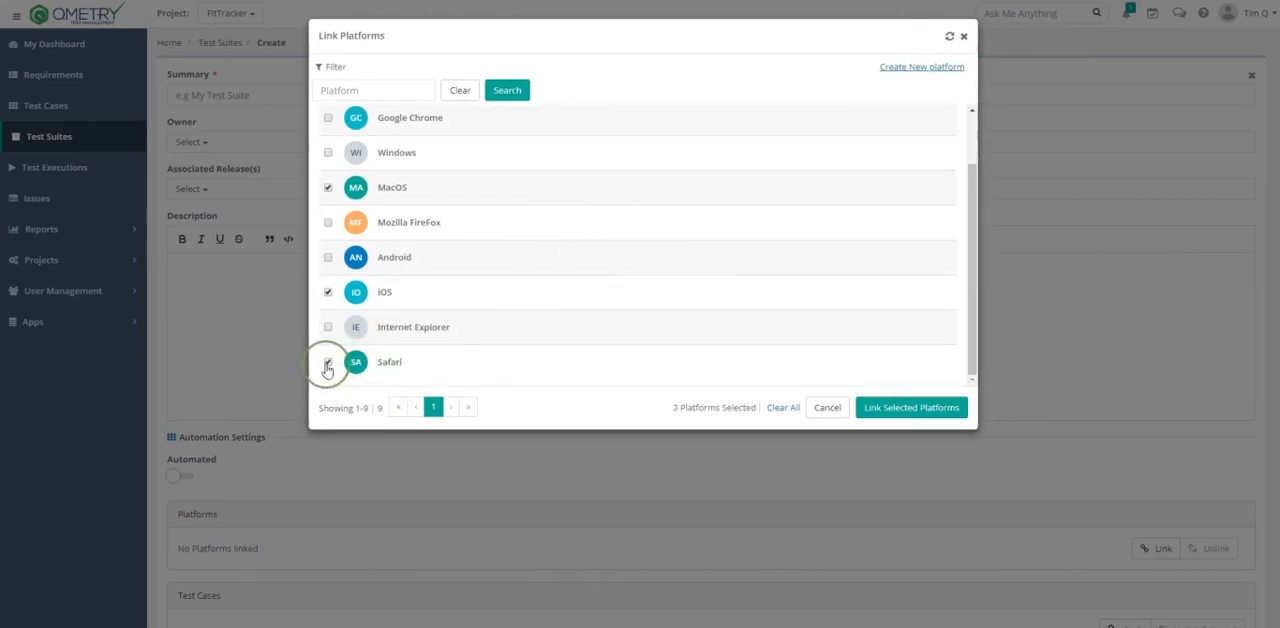
pyautogui.click(890, 417)
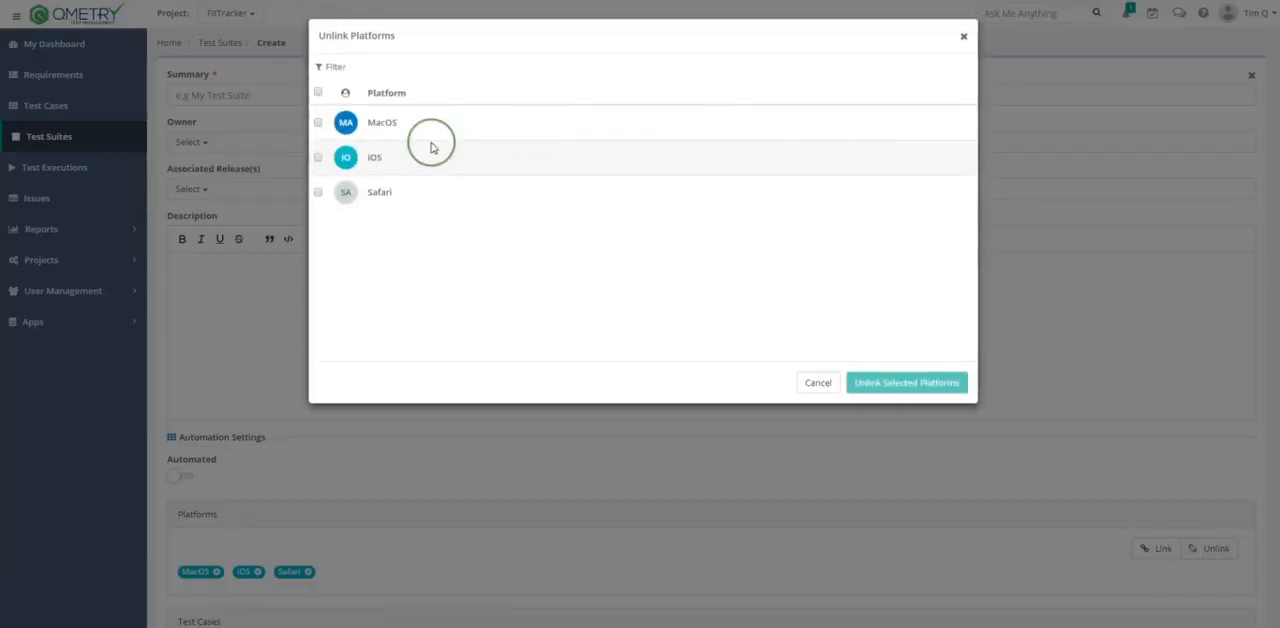
# - Unlink the iOS platform from the new test suite and confirm the removal
pyautogui.click(317, 160)
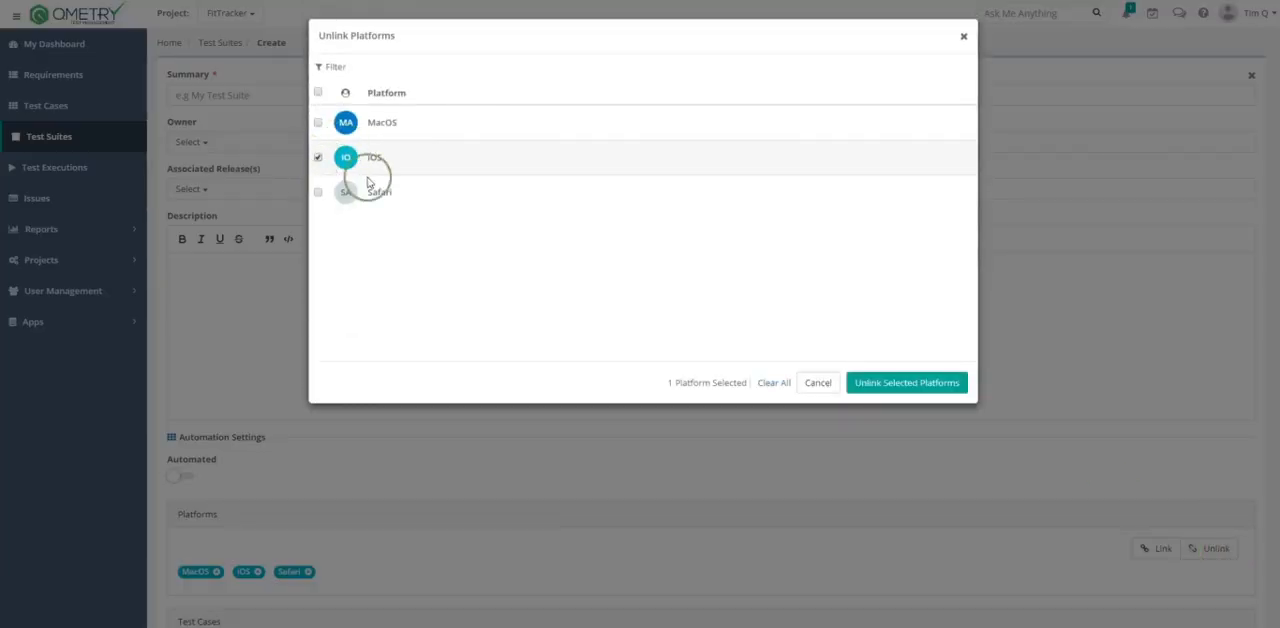
pyautogui.click(875, 388)
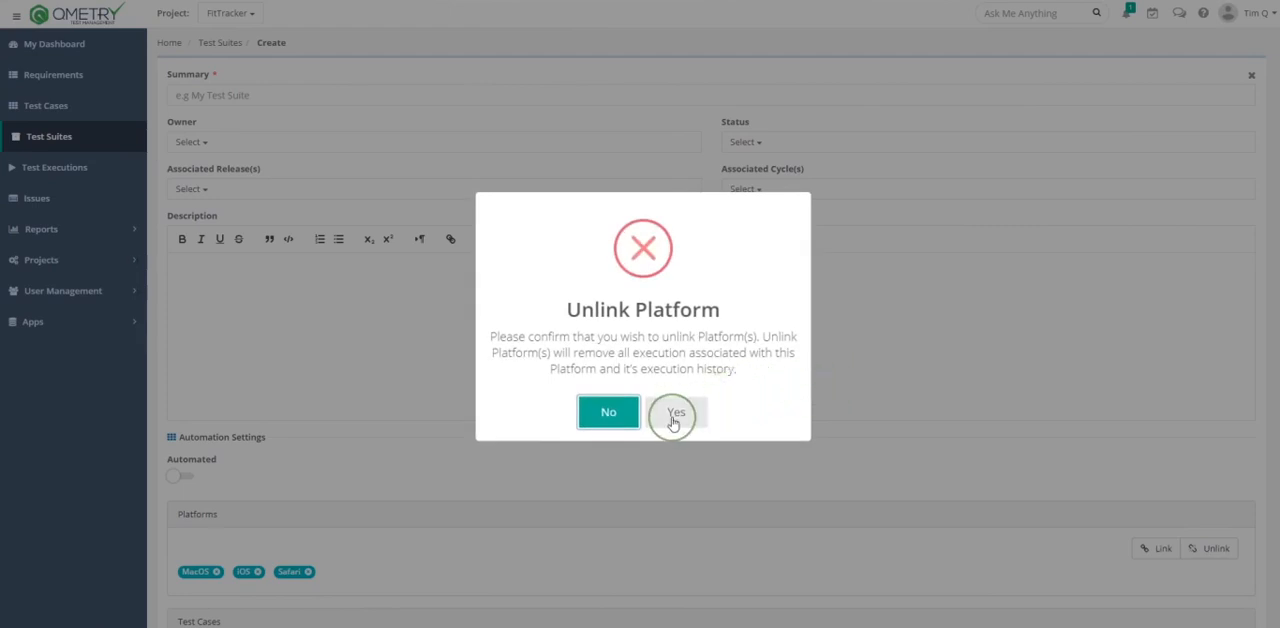
pyautogui.click(673, 420)
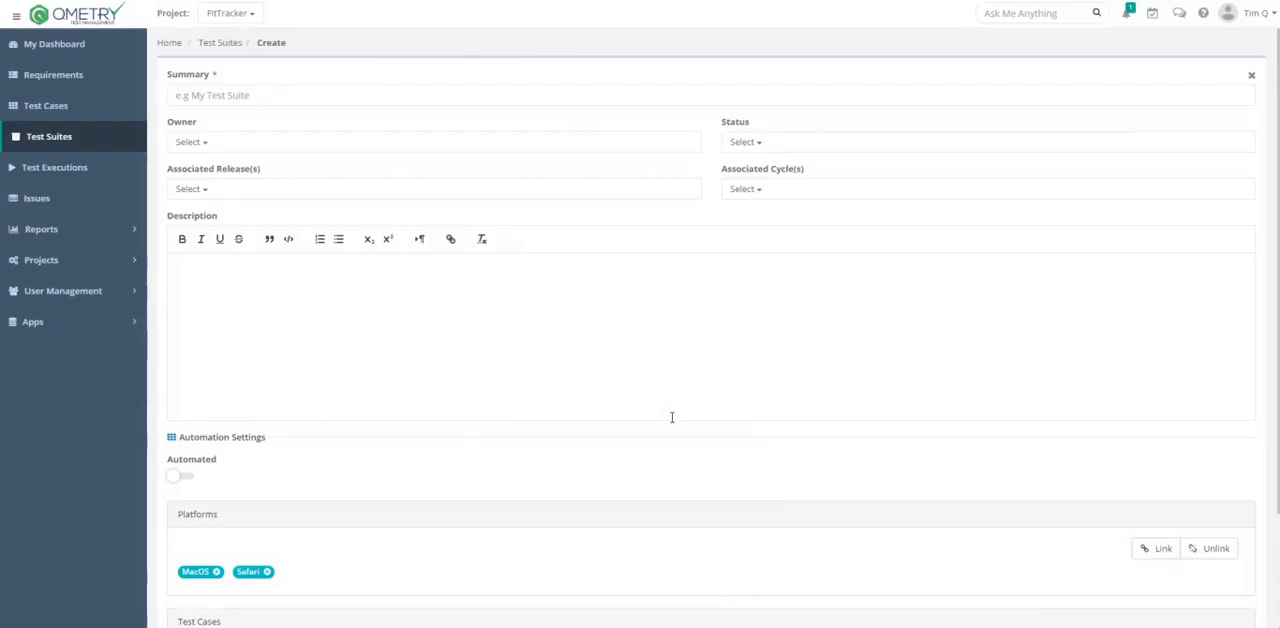
# - Select test cases Count steps ran and Set device to Yoga mode from the third page for linking, using Version 2 of Count steps ran
pyautogui.scroll(-2, 672, 417)
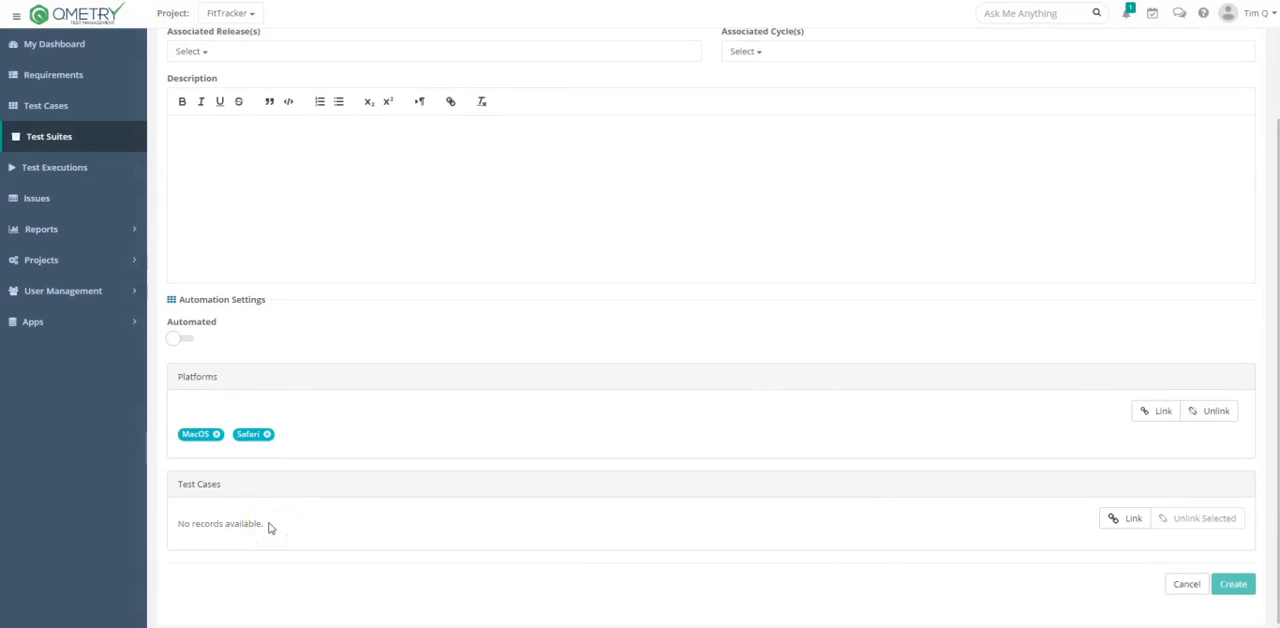
pyautogui.click(1128, 518)
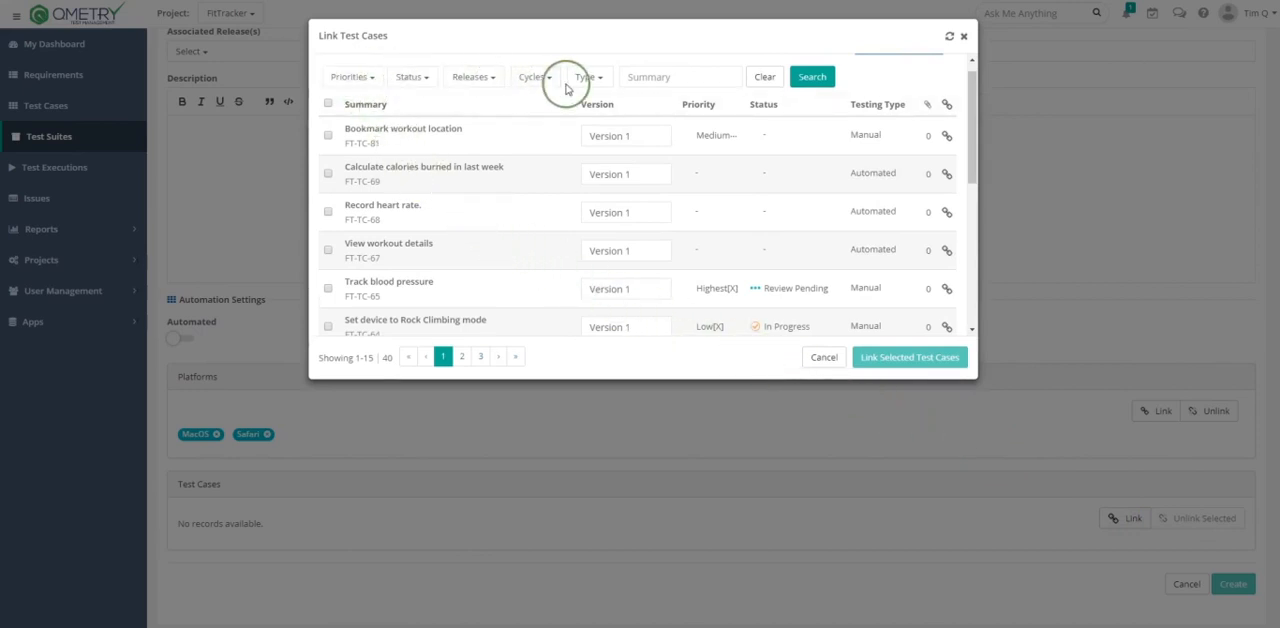
pyautogui.click(466, 358)
pyautogui.click(485, 357)
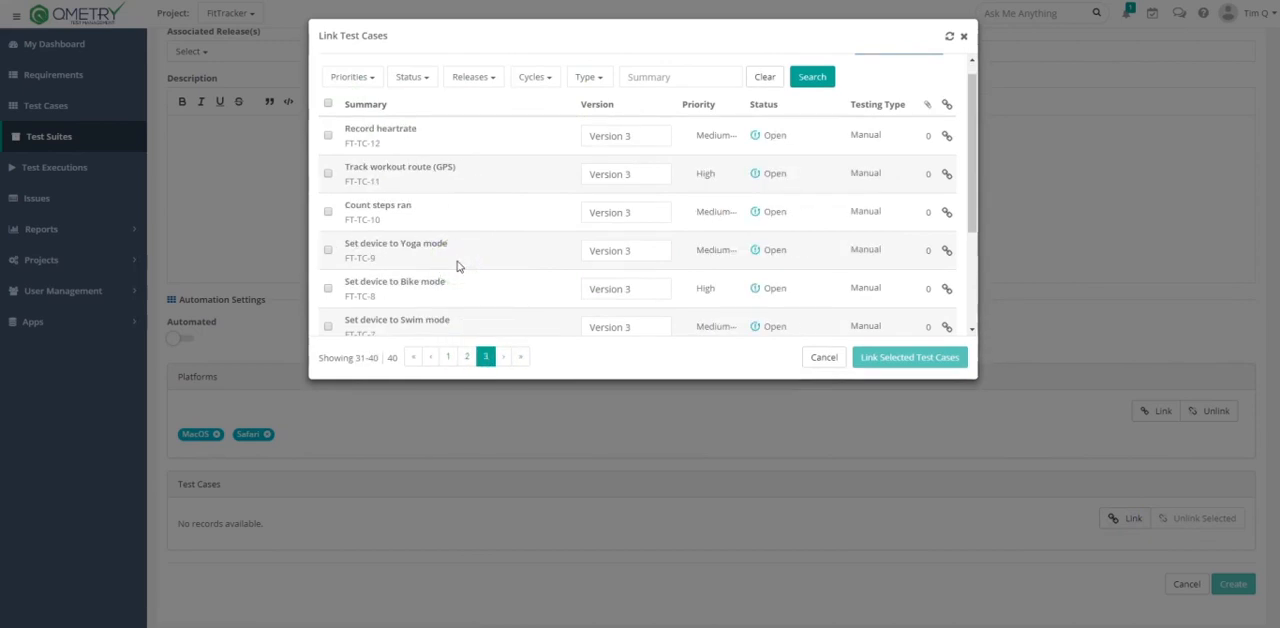
pyautogui.click(328, 211)
pyautogui.click(328, 249)
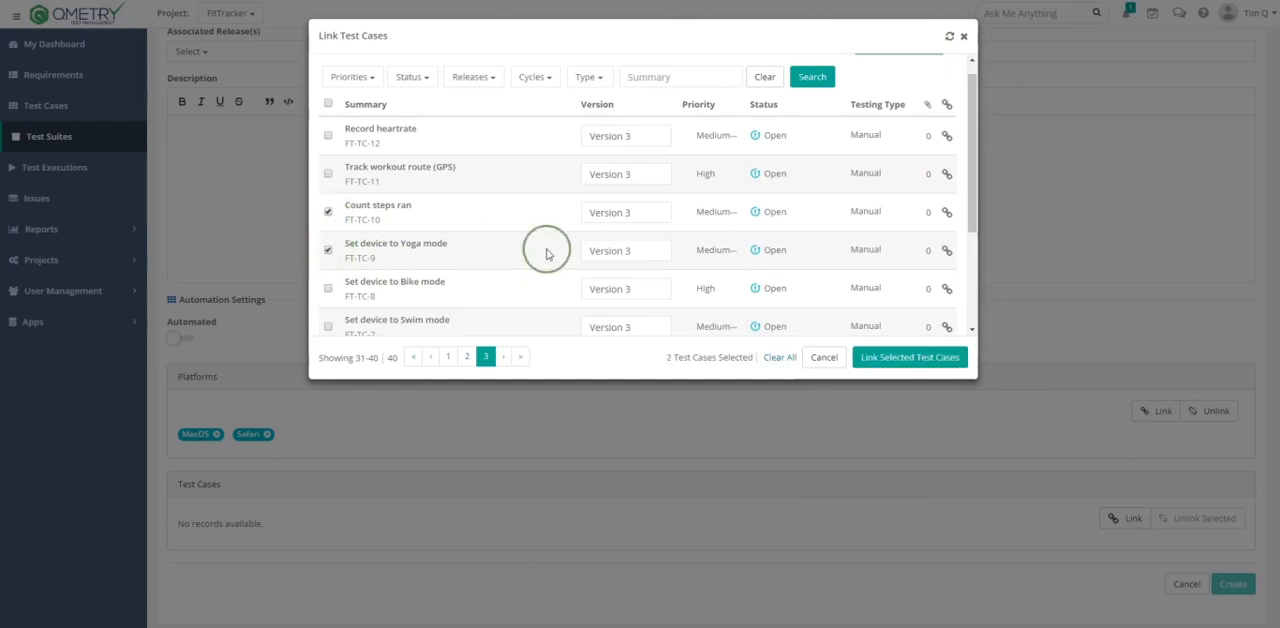
pyautogui.click(619, 214)
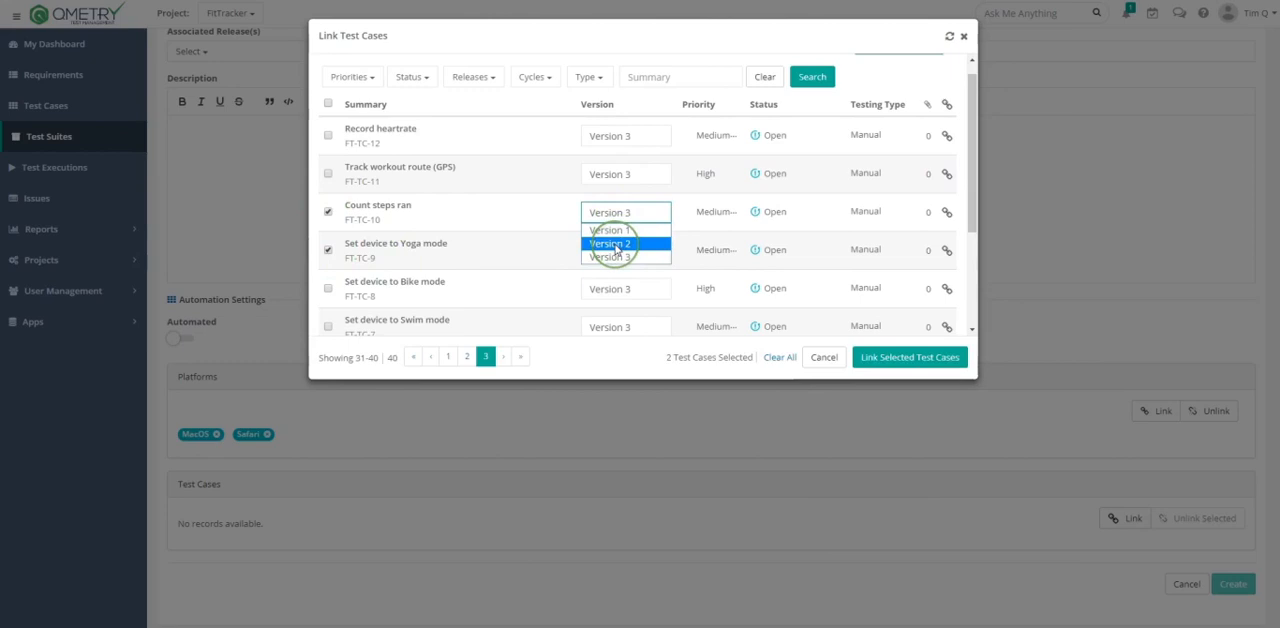
pyautogui.click(616, 244)
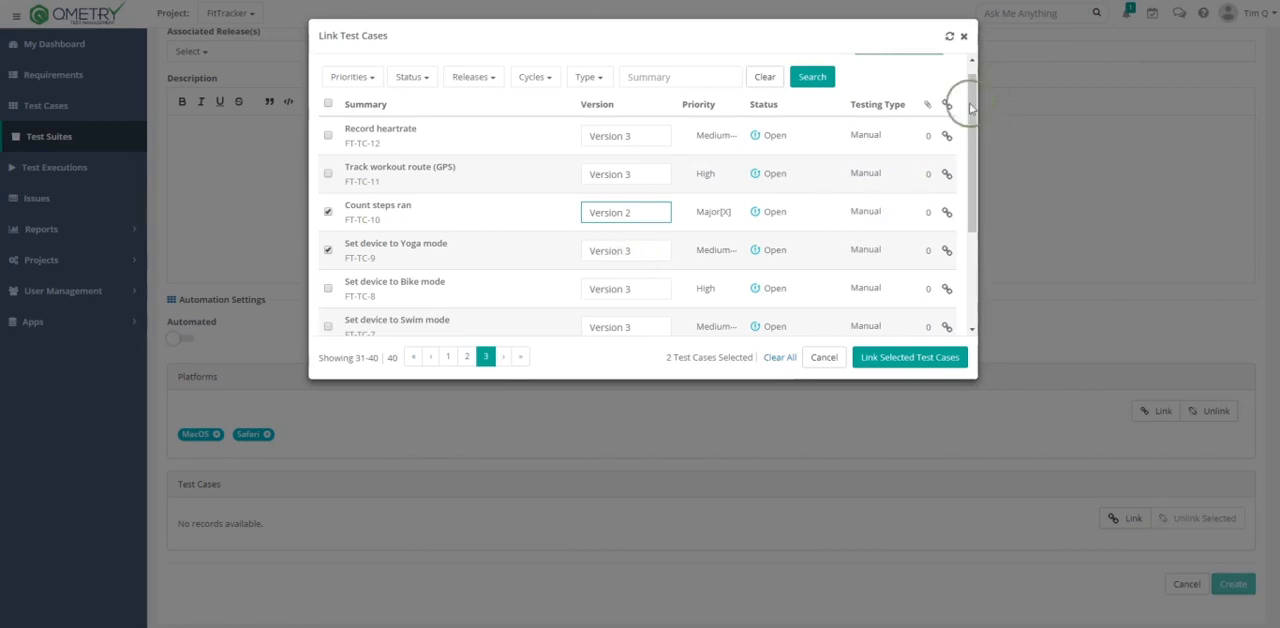
# - Open the form for creating a new test case in the FitTracker project
pyautogui.scroll(1, 962, 92)
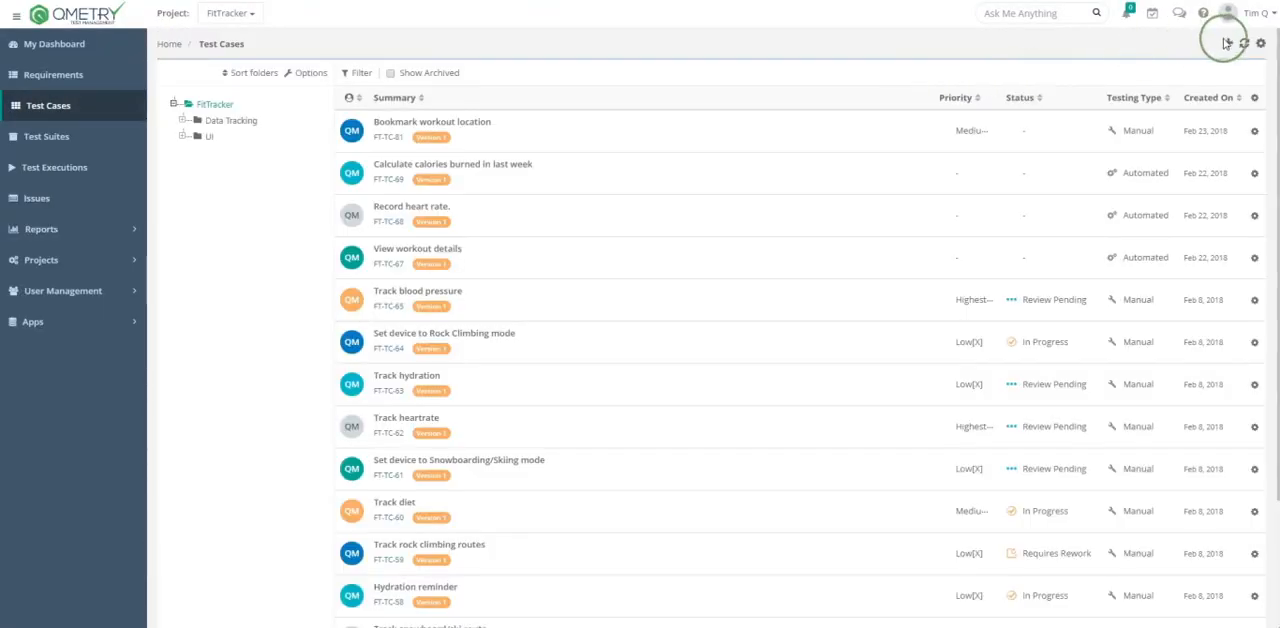
pyautogui.click(1226, 43)
pyautogui.click(1204, 65)
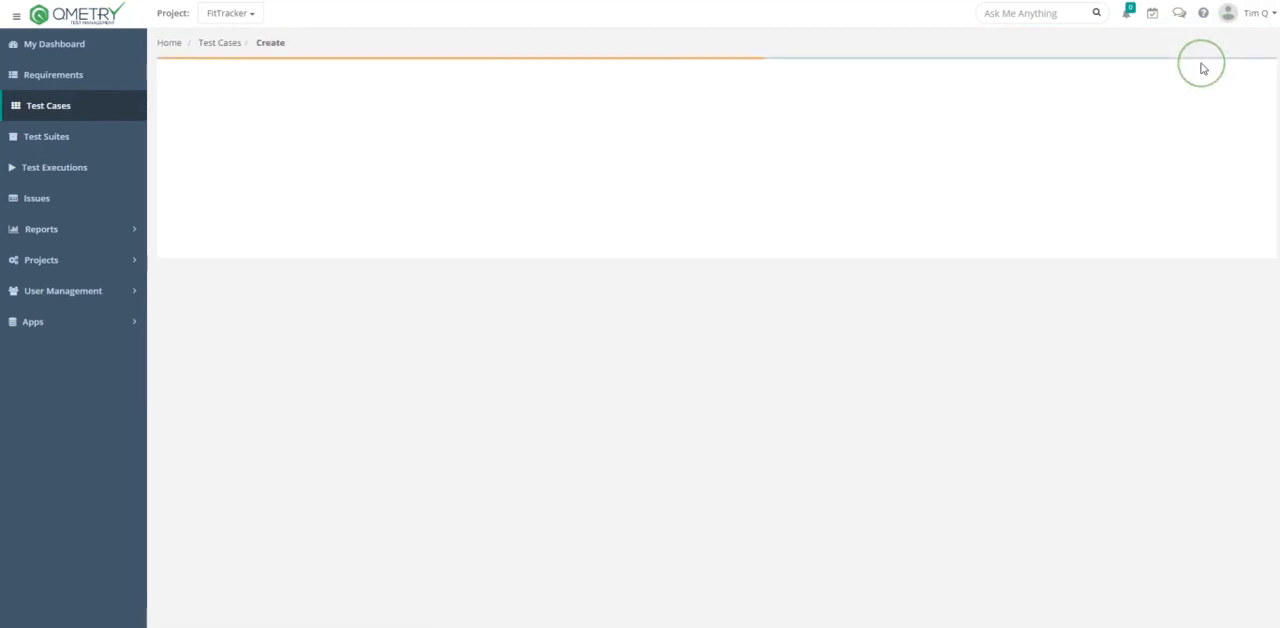
pyautogui.click(1197, 67)
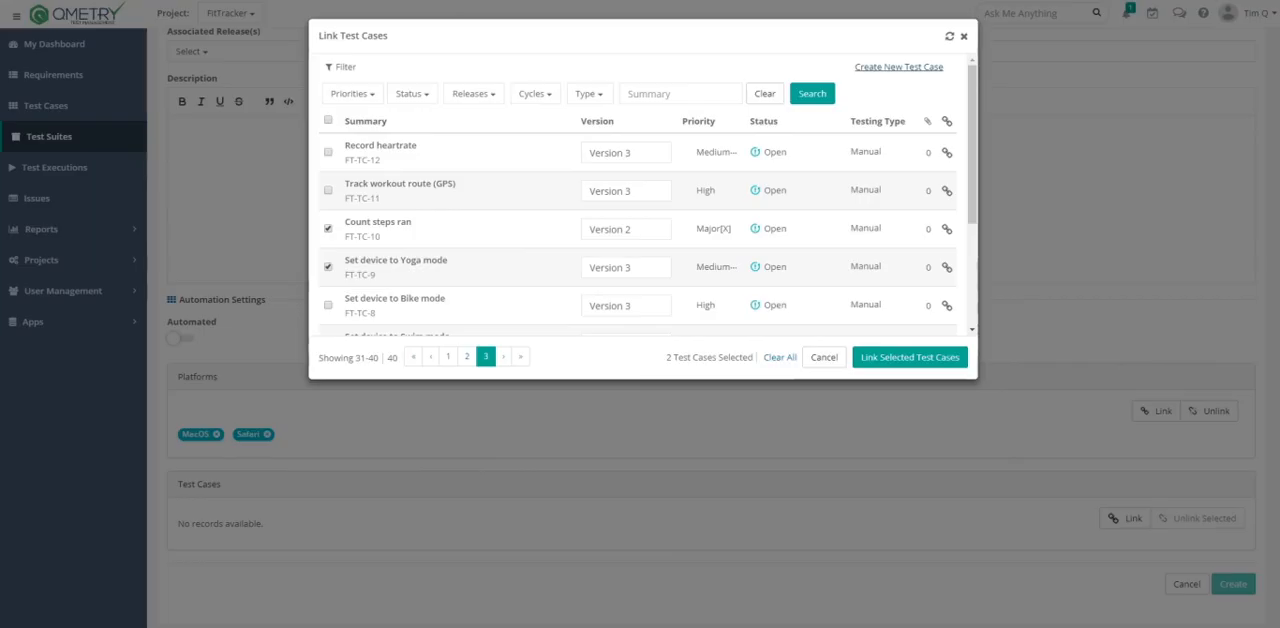
# - Refresh the list of linkable test cases and link the two selected ones to the new test suite
pyautogui.click(949, 38)
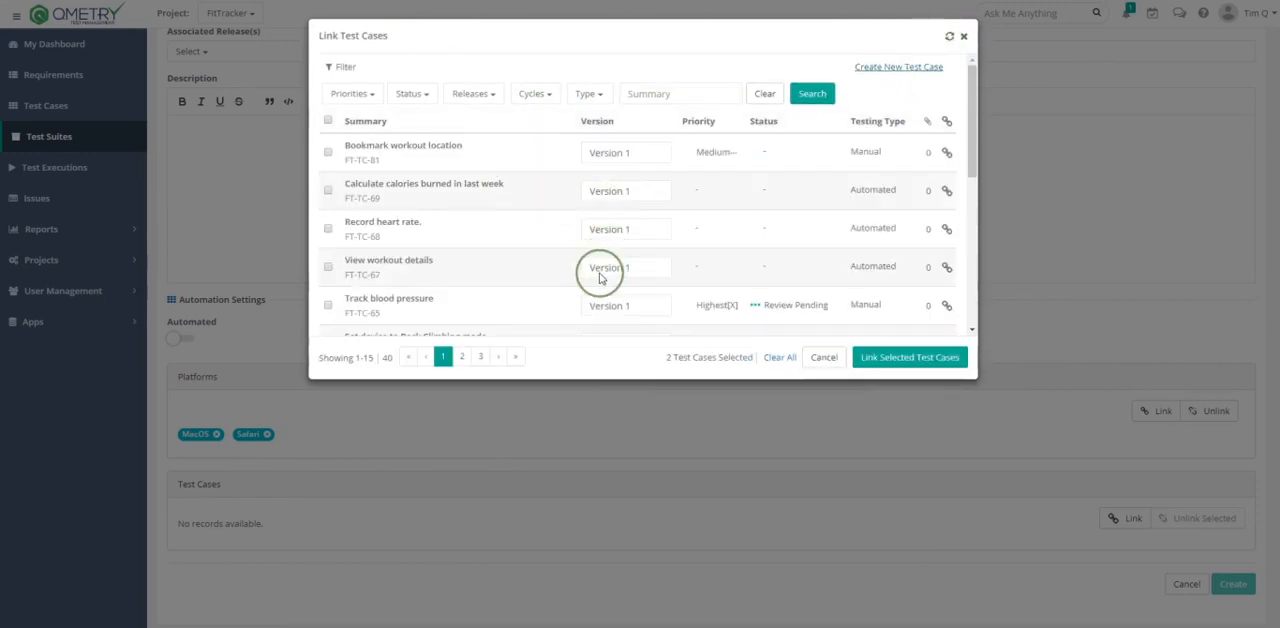
pyautogui.click(920, 357)
pyautogui.scroll(-1, 937, 367)
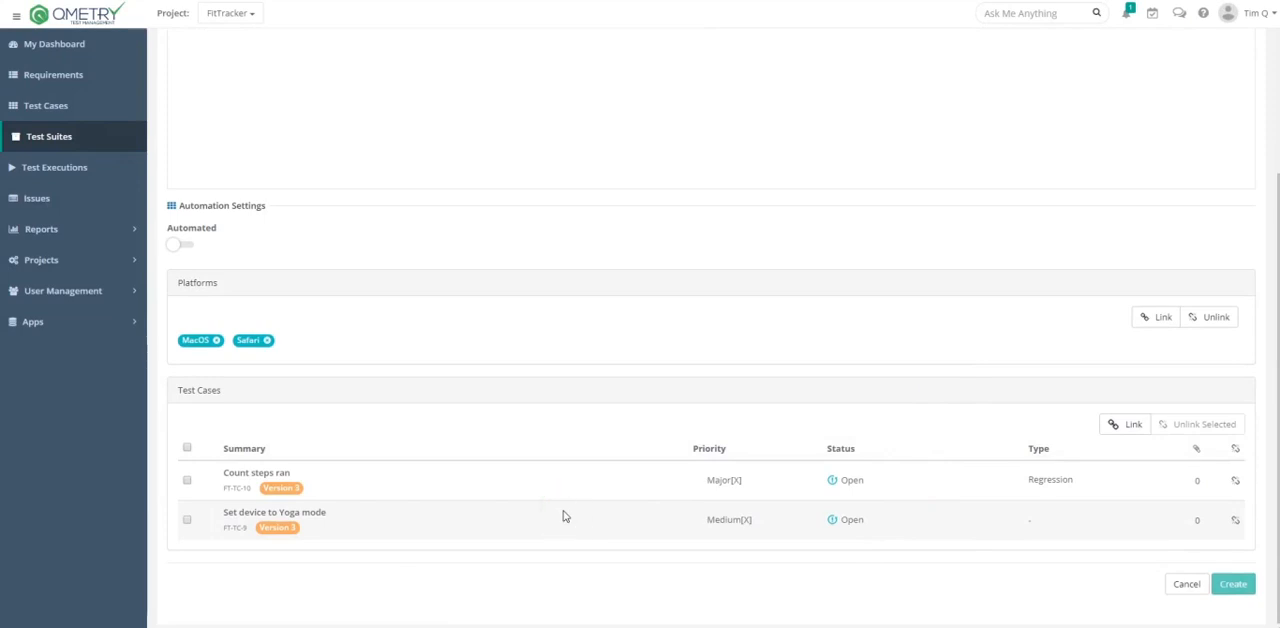
# - Select both linked test cases, Count steps ran and Set device to Yoga mode, in the new suite
pyautogui.click(187, 482)
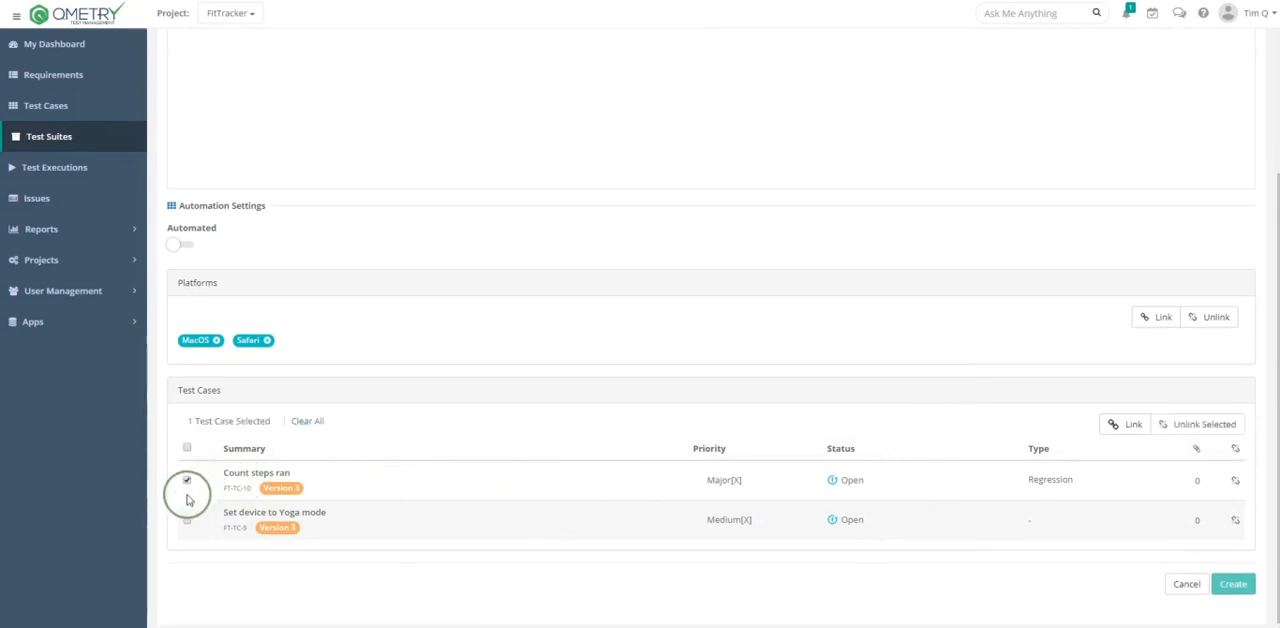
pyautogui.click(187, 519)
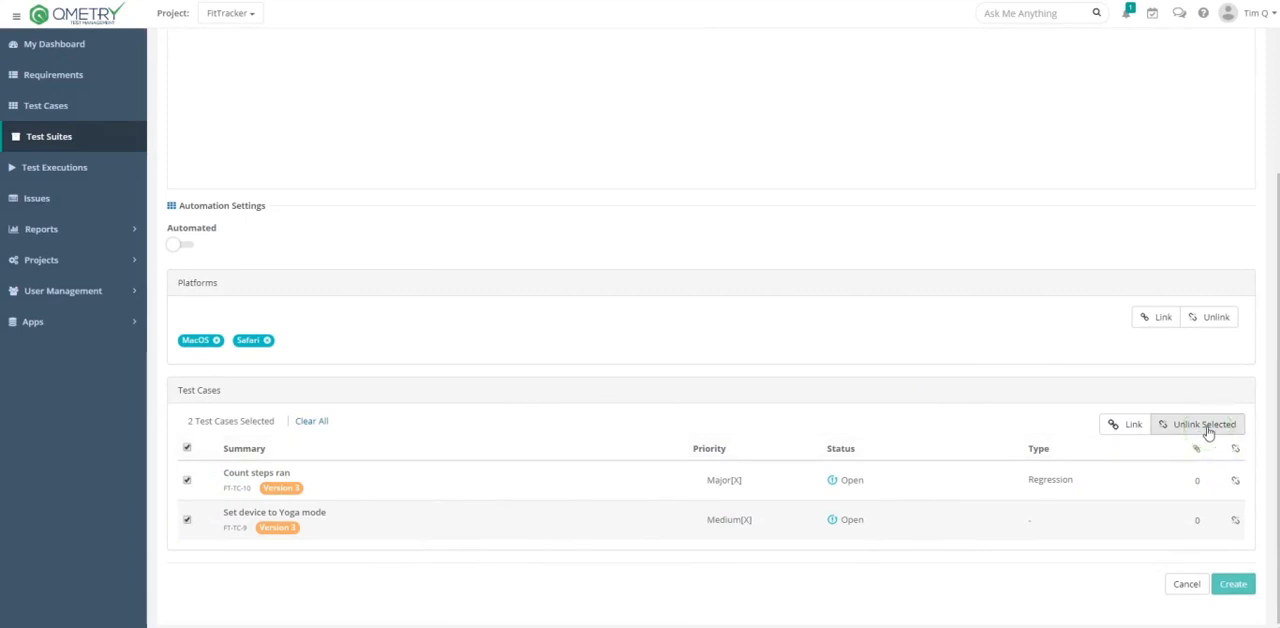
pyautogui.click(1190, 428)
pyautogui.click(1233, 585)
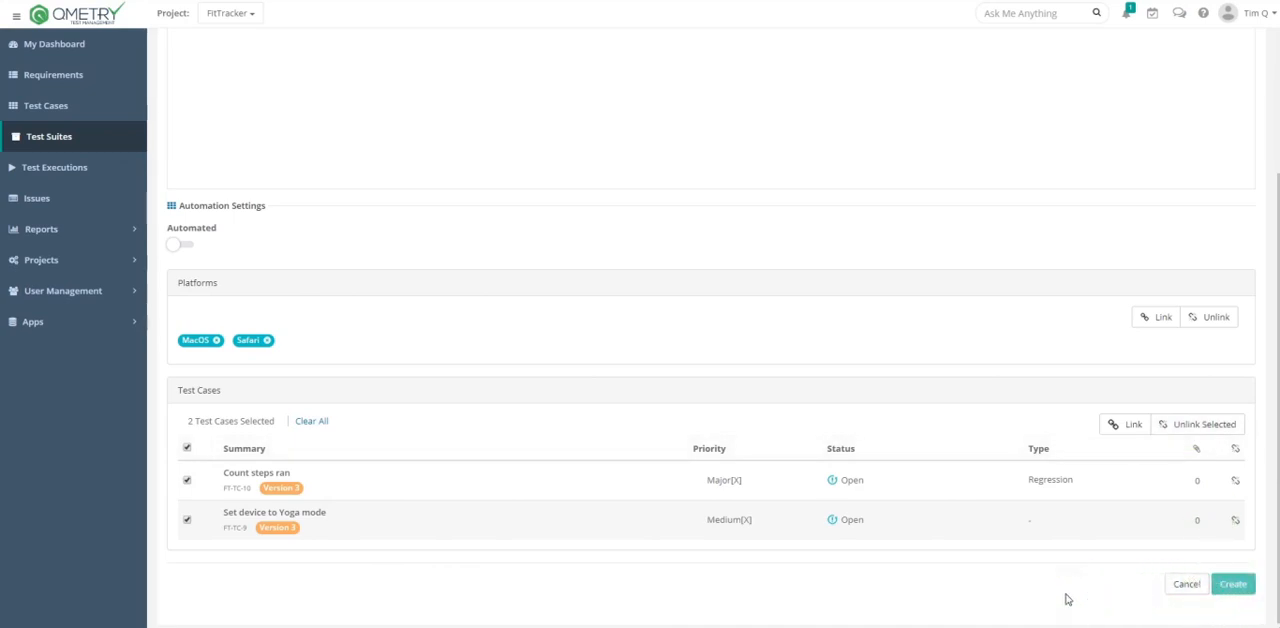
# - Open the test suite Verify 'Bookmark Climbing Route' functionality from the list of test suites
pyautogui.click(58, 138)
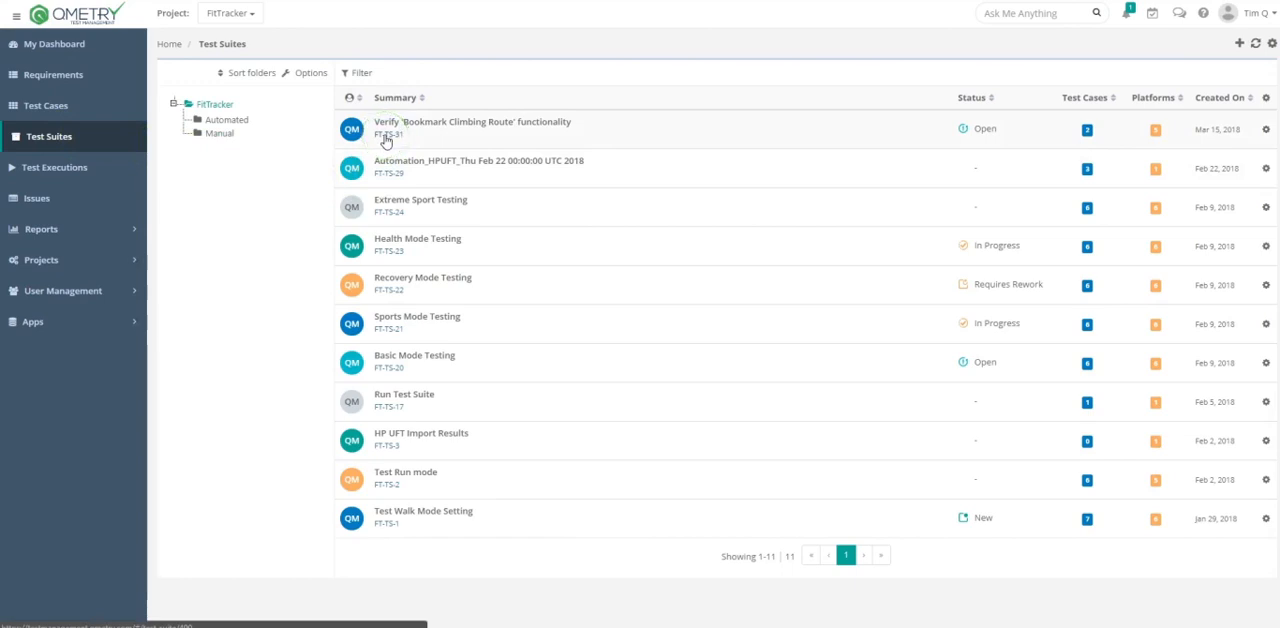
pyautogui.click(386, 139)
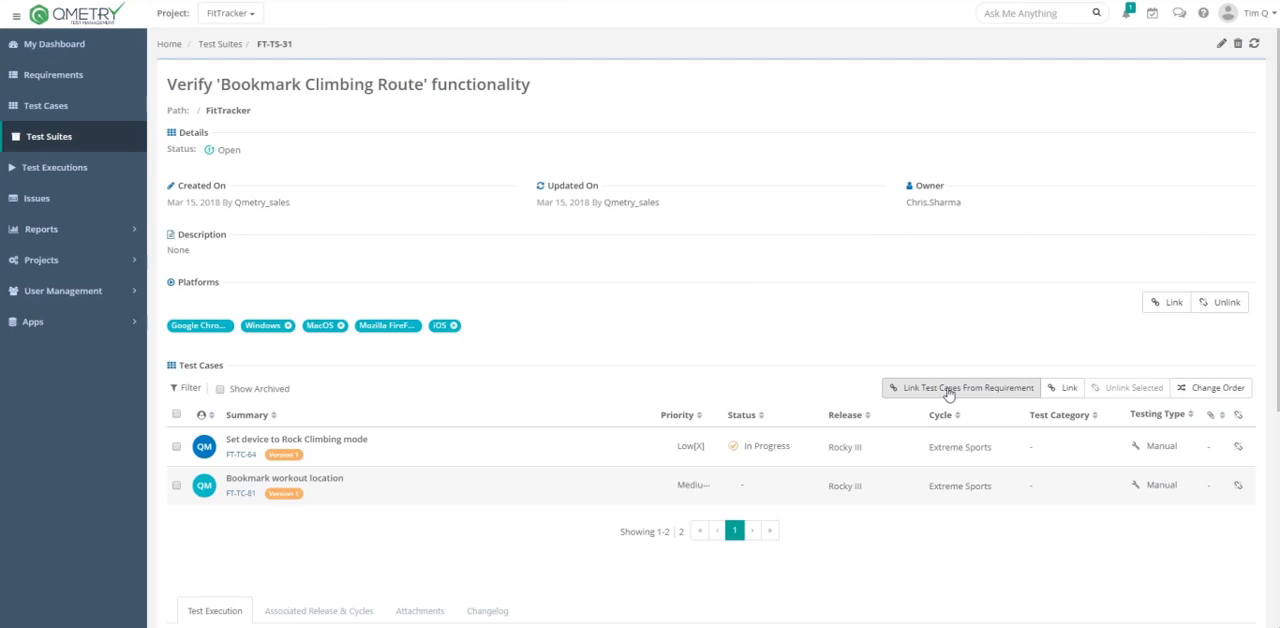
# - View the reordering options for the test case Set device to Rock Climbing mode and close the order dialog without changes
pyautogui.click(1183, 390)
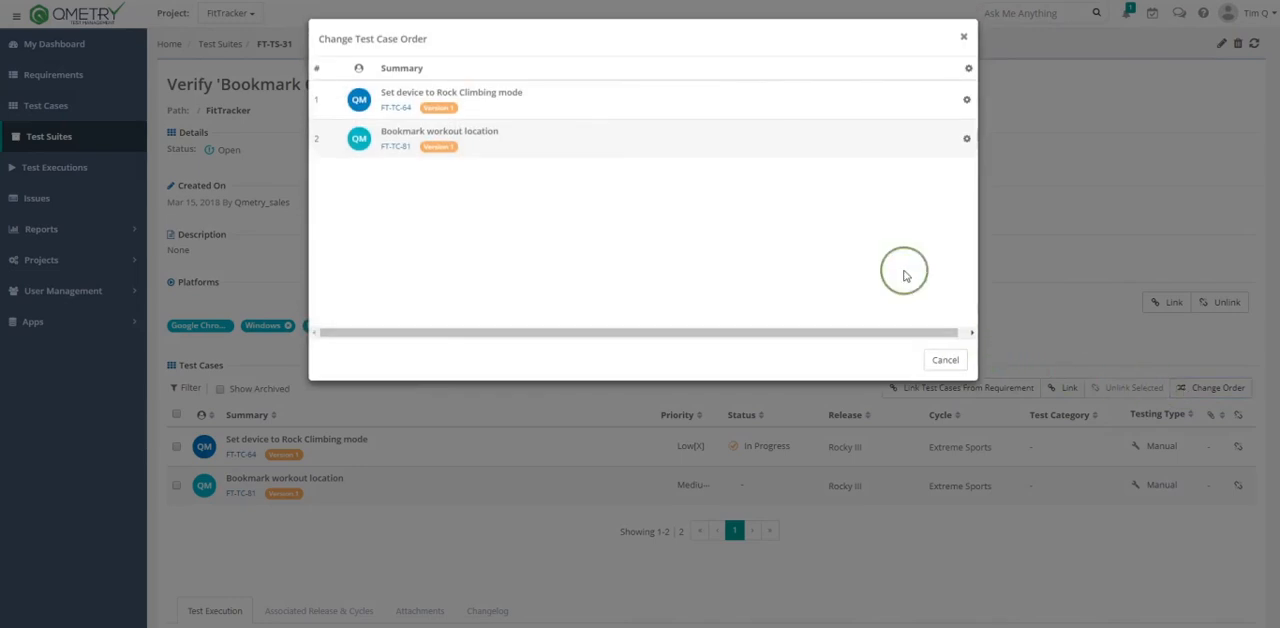
pyautogui.click(966, 100)
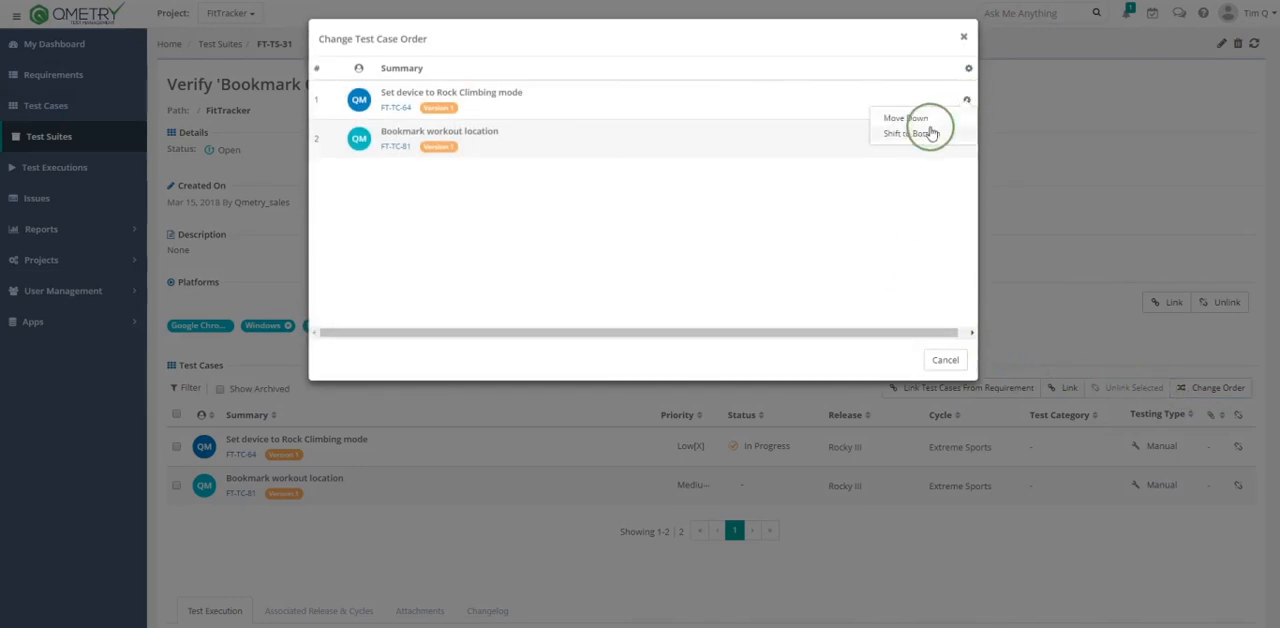
pyautogui.click(941, 359)
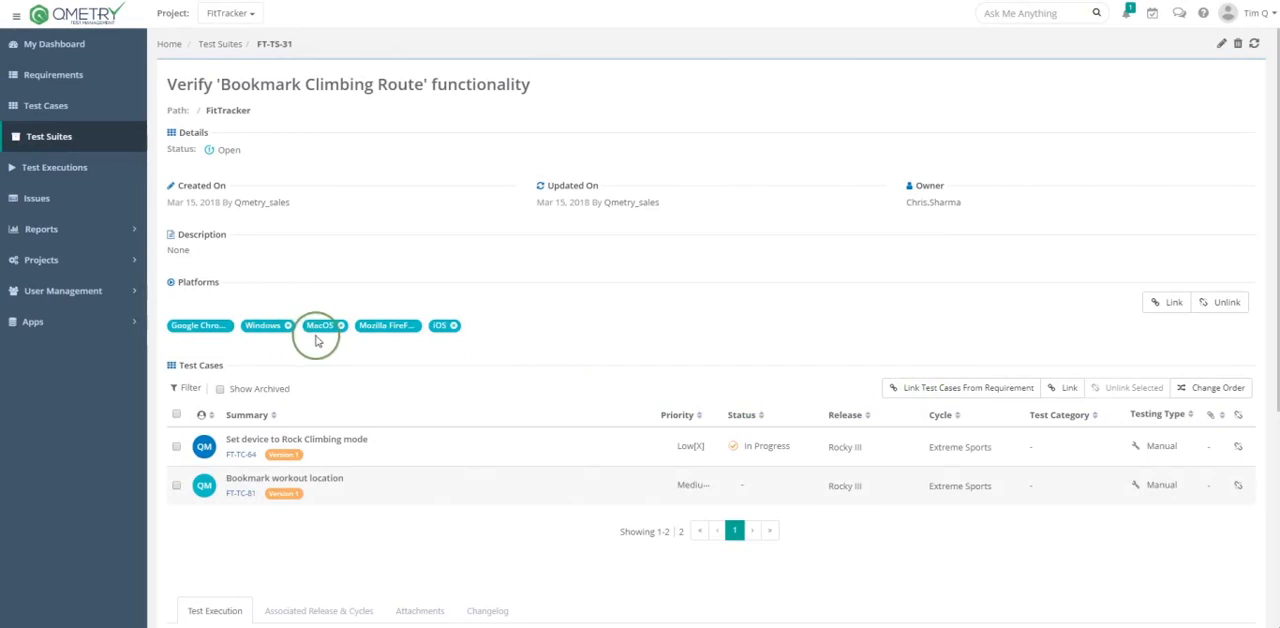
# - Examine the execution status and available actions for each platform in the suite's test execution list
pyautogui.scroll(-3, 414, 417)
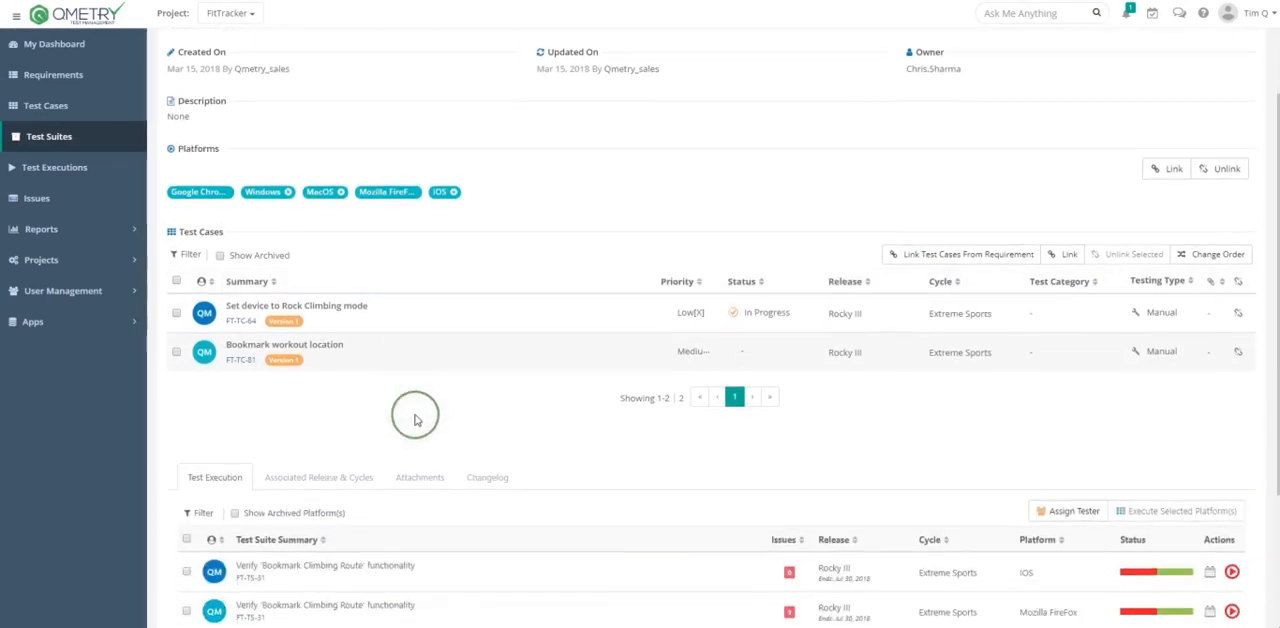
pyautogui.scroll(-2, 441, 432)
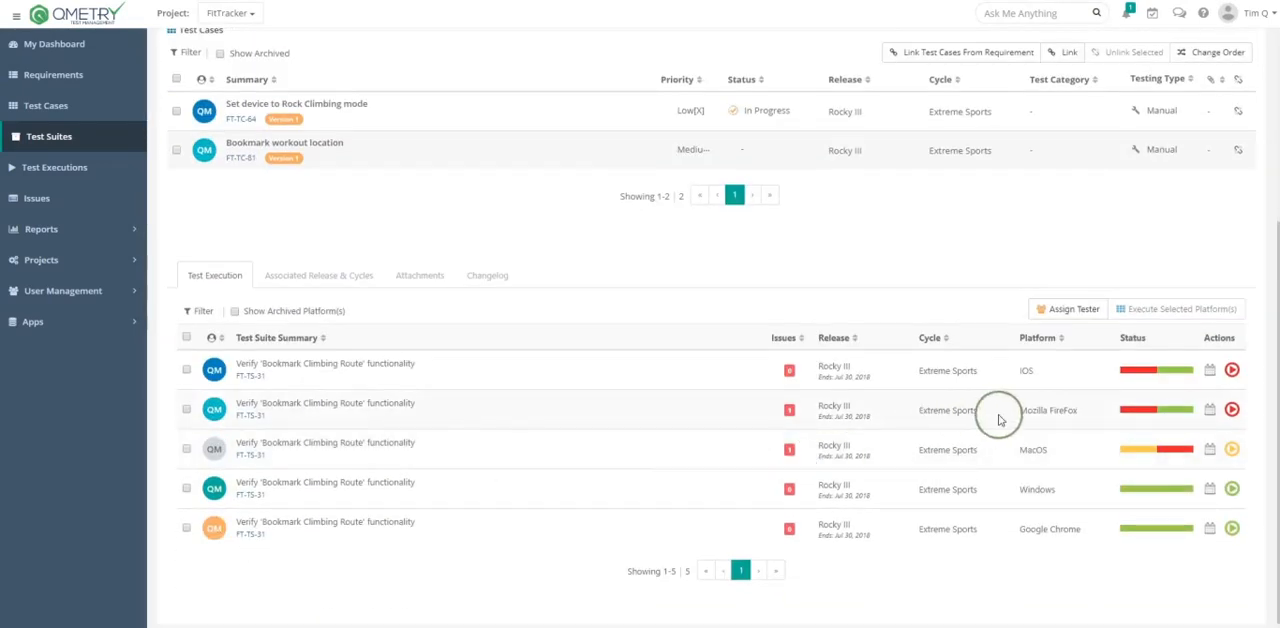
pyautogui.moveTo(1137, 374)
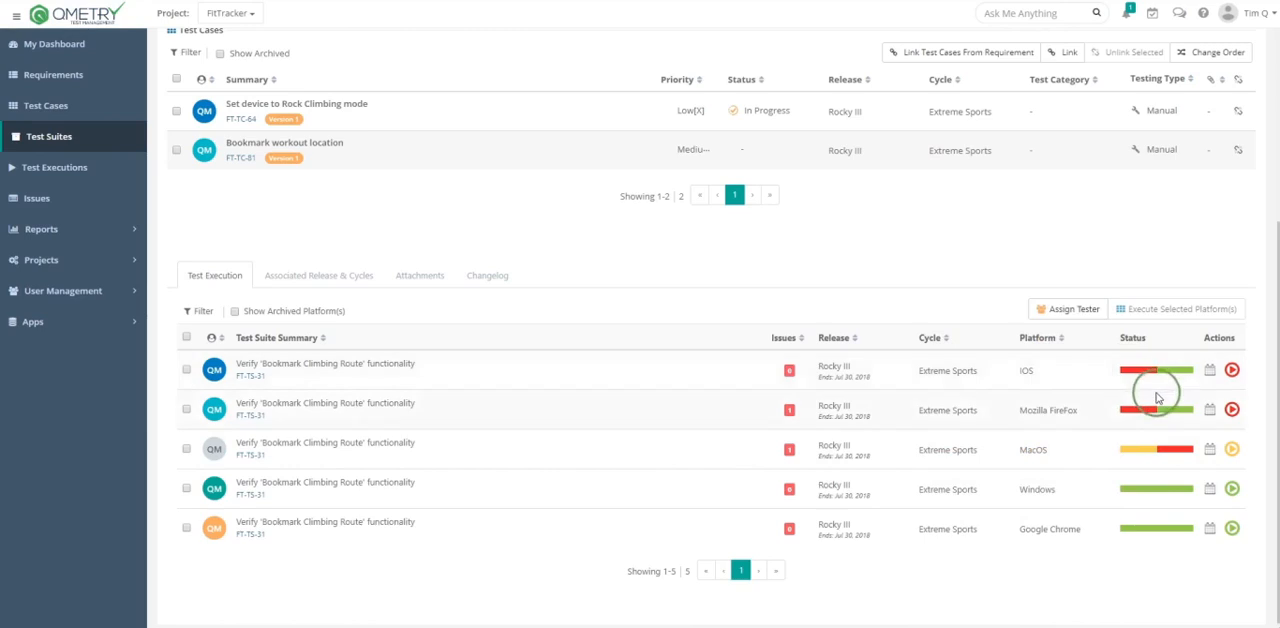
pyautogui.moveTo(1145, 497)
pyautogui.moveTo(1150, 410)
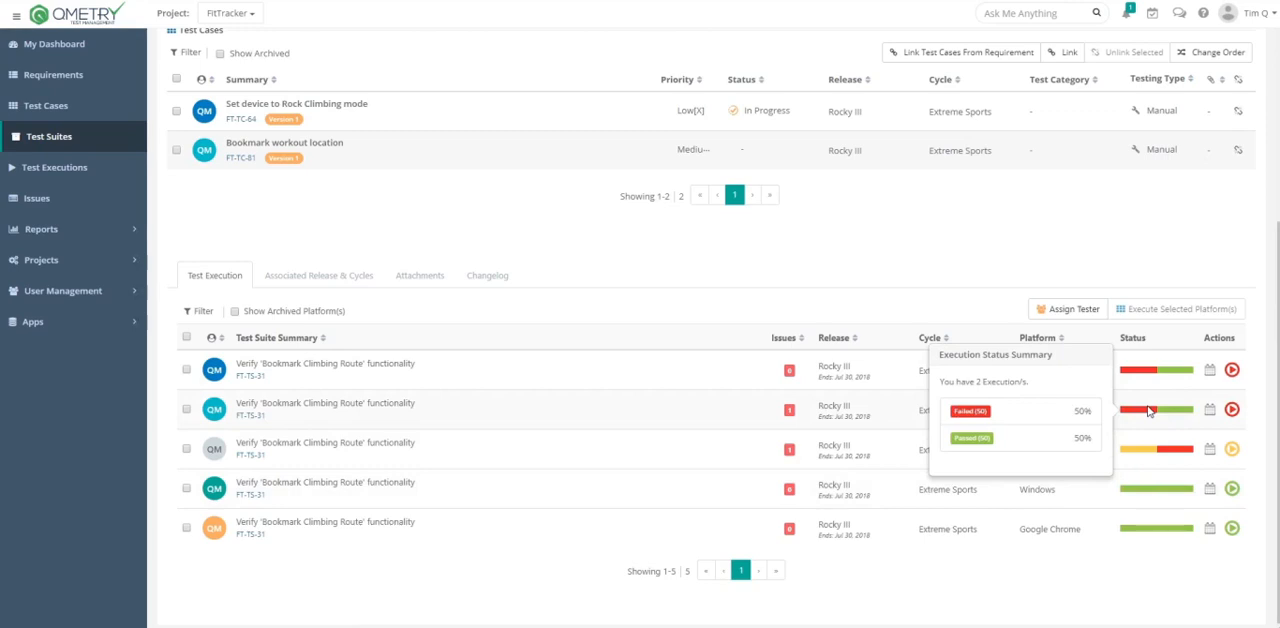
pyautogui.click(1232, 371)
pyautogui.click(1203, 367)
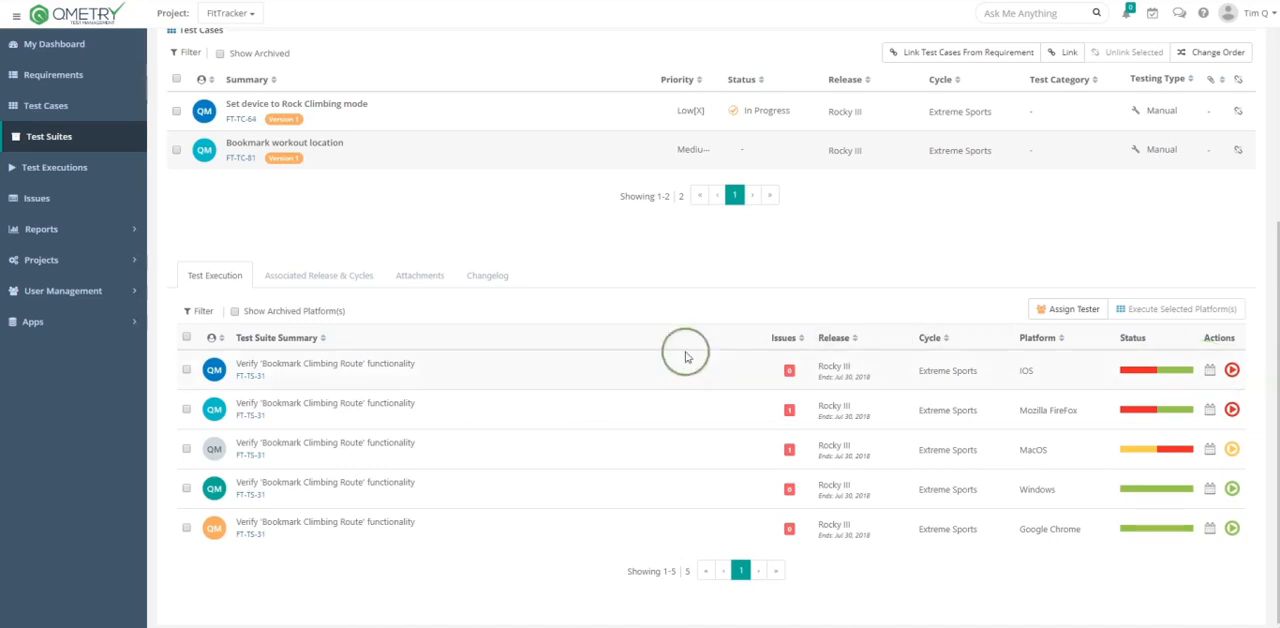
# - Assign a tester to the iOS and Mozilla FireFox test runs, and reassign both runs to a different tester
pyautogui.click(186, 369)
pyautogui.click(186, 410)
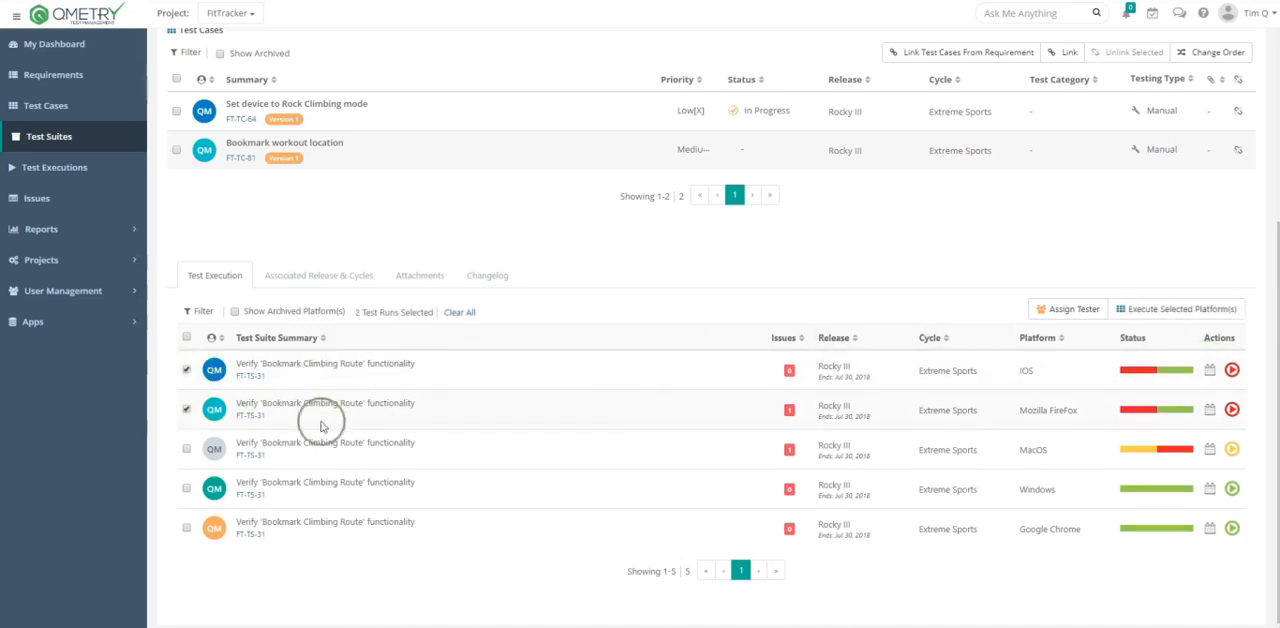
pyautogui.click(1071, 312)
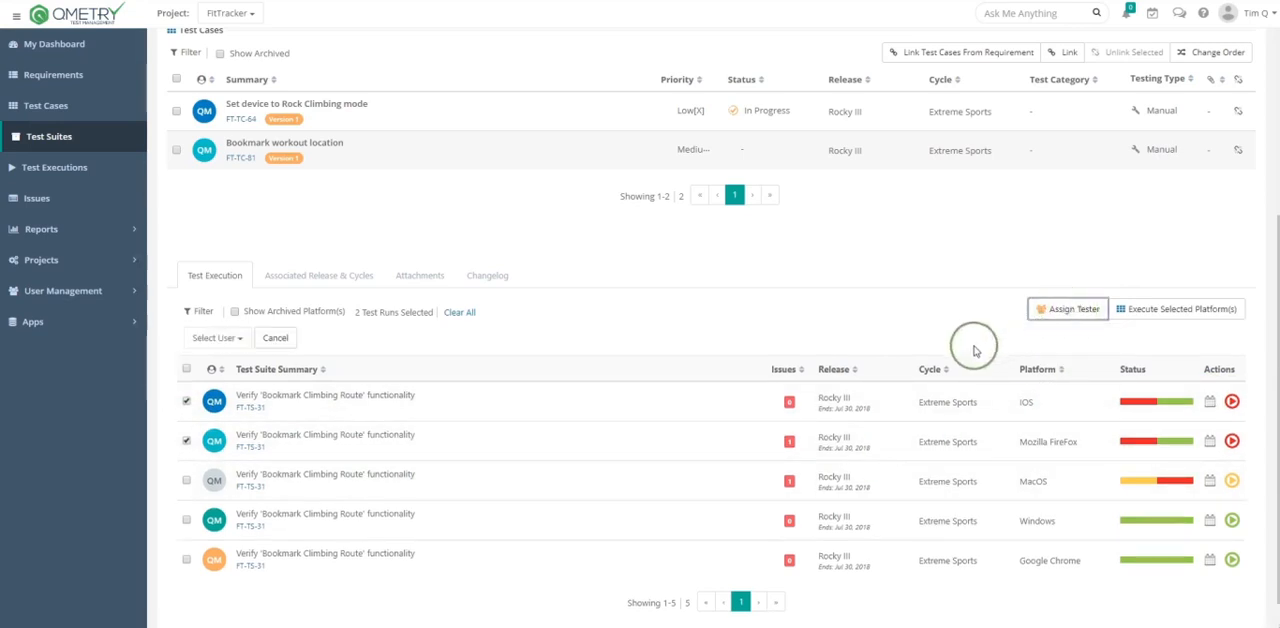
pyautogui.click(207, 338)
pyautogui.click(210, 418)
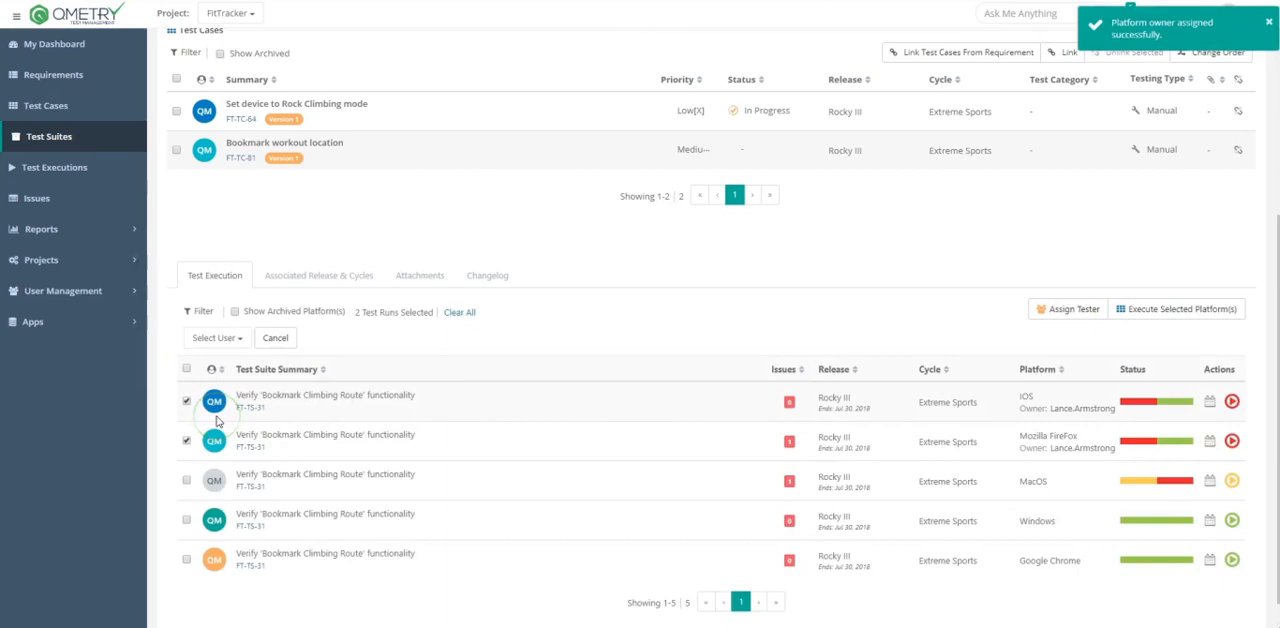
pyautogui.click(214, 339)
pyautogui.click(230, 393)
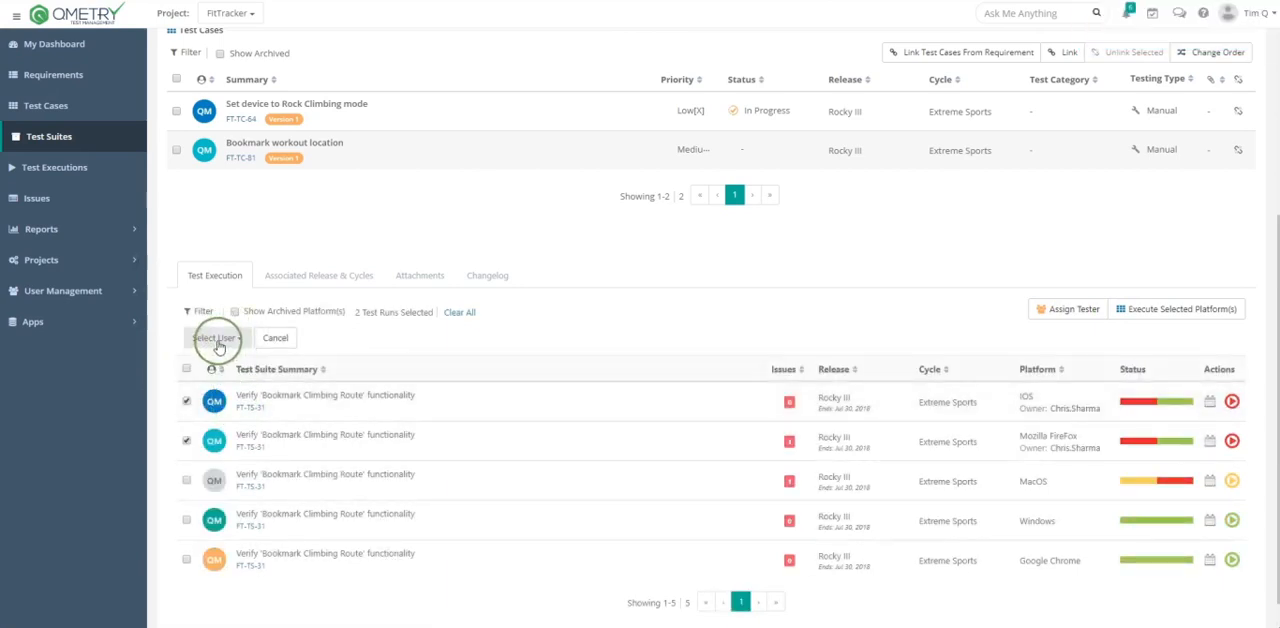
# - Execute the selected platforms, bulk-update both test cases to Not Run for iOS and Mozilla FireFox, and return to the suite
pyautogui.click(1148, 312)
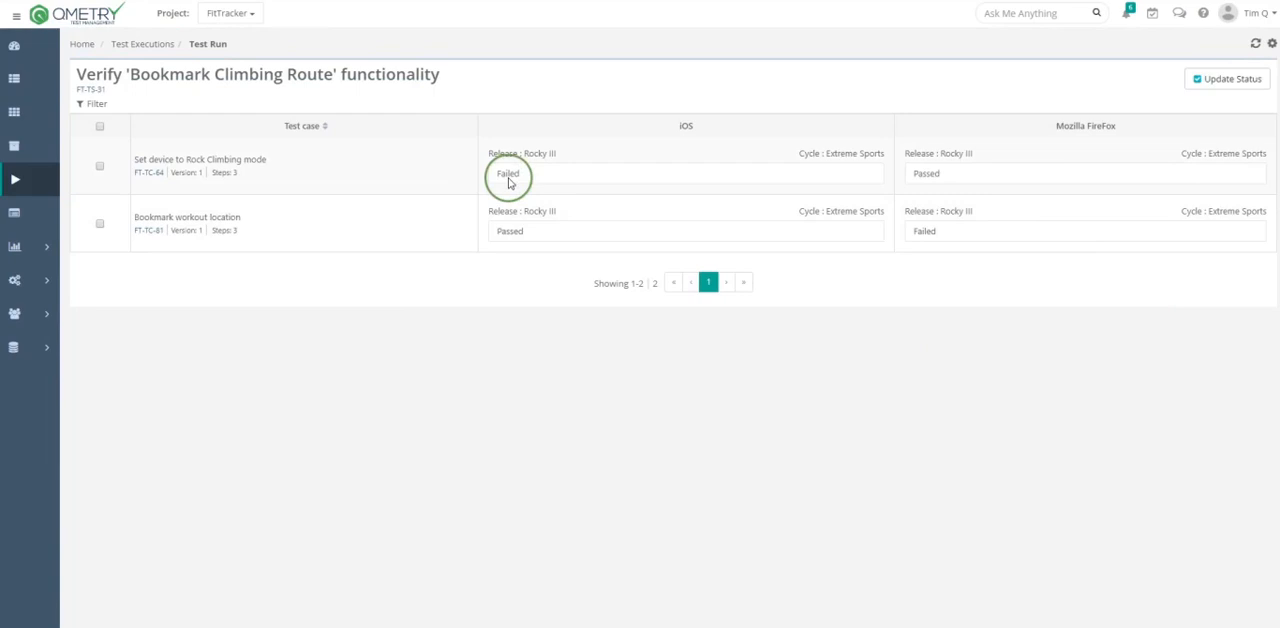
pyautogui.click(99, 166)
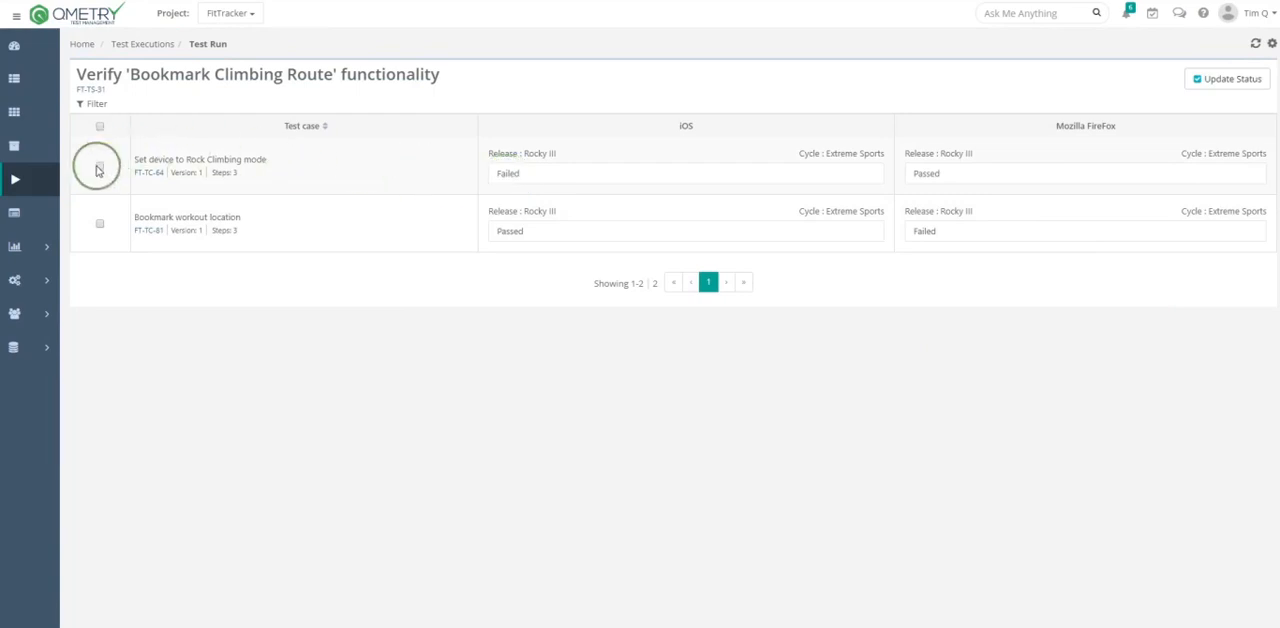
pyautogui.click(100, 225)
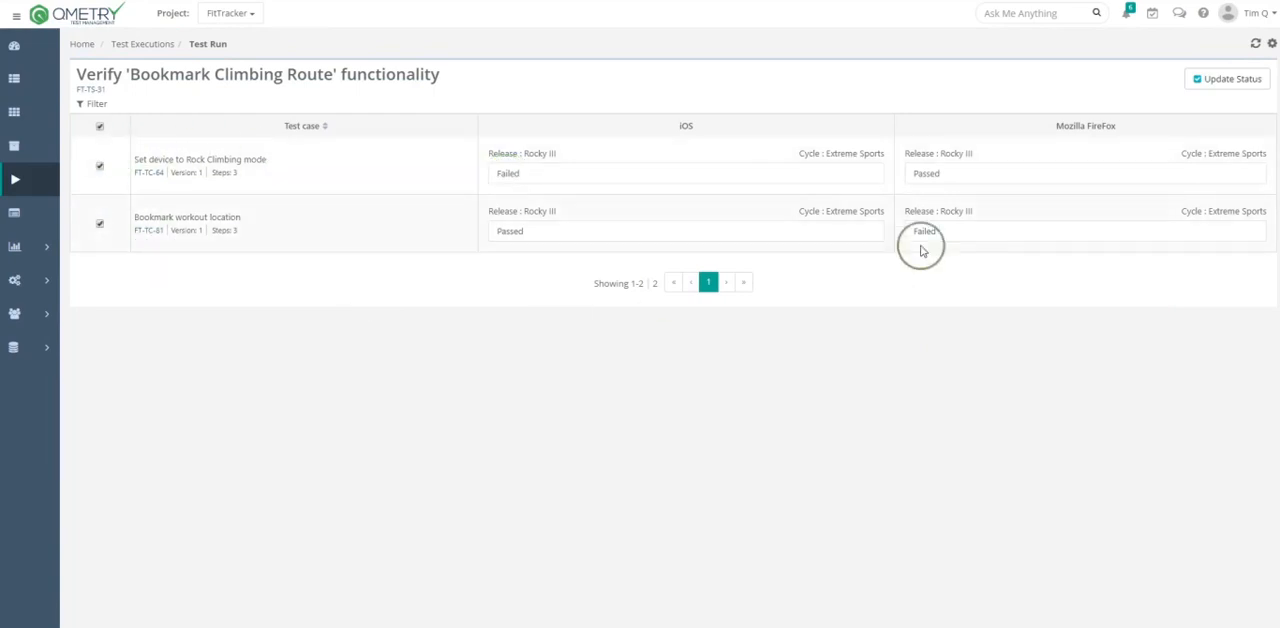
pyautogui.click(1222, 82)
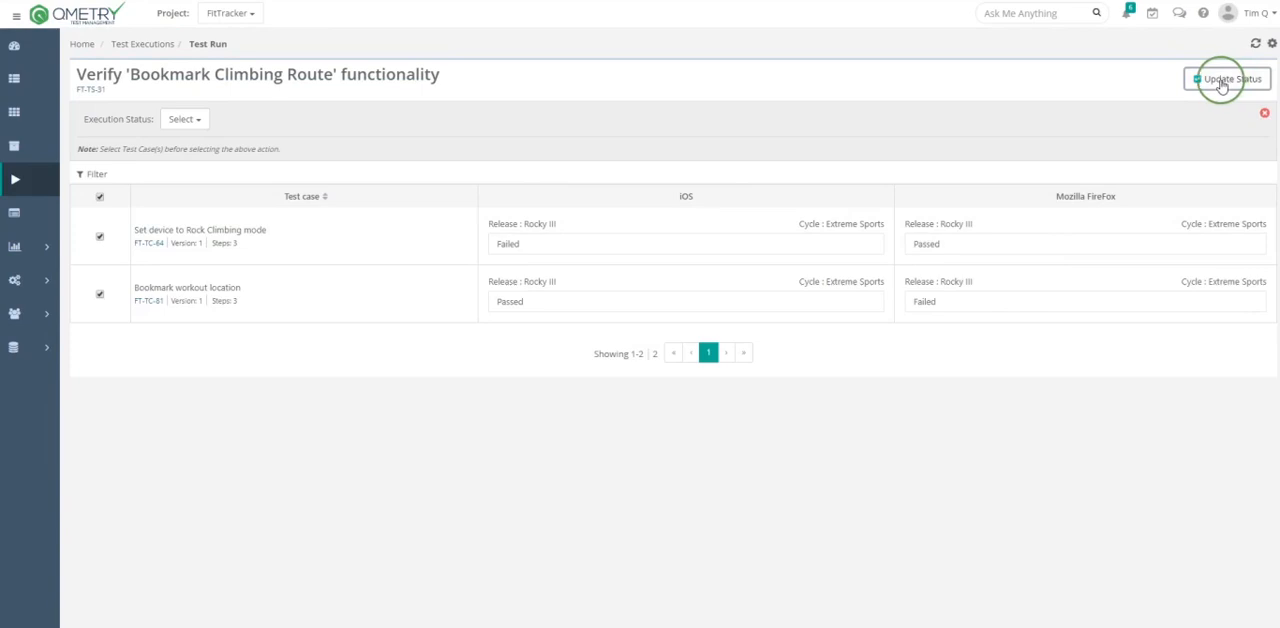
pyautogui.click(183, 119)
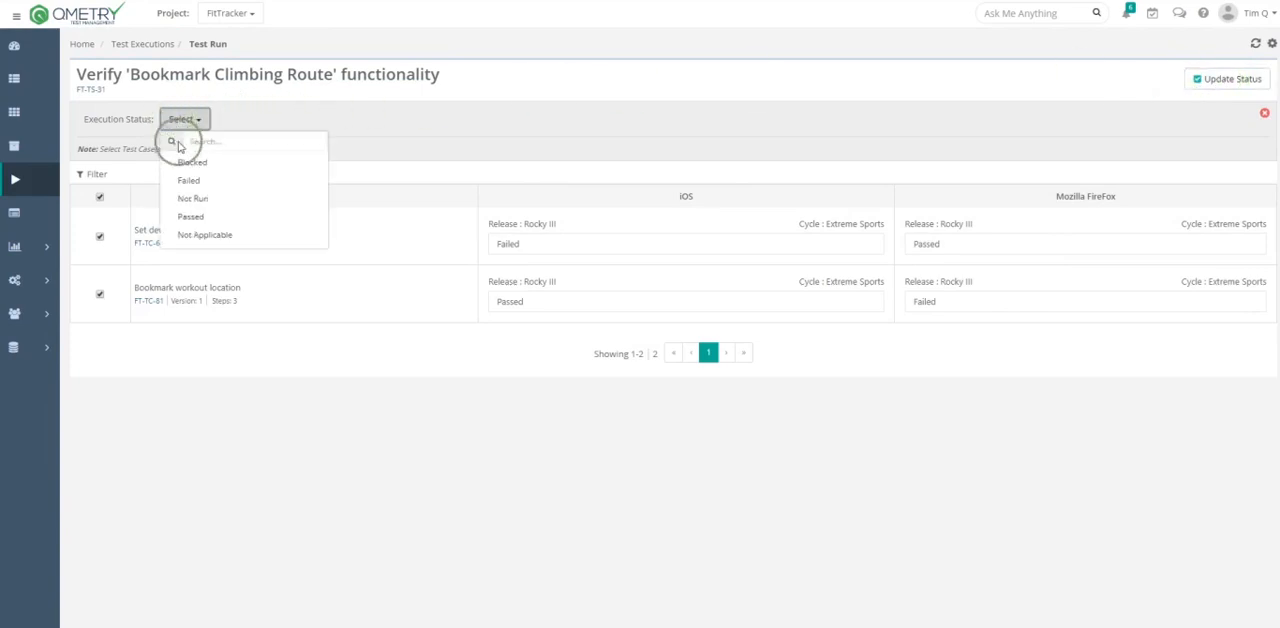
pyautogui.click(190, 199)
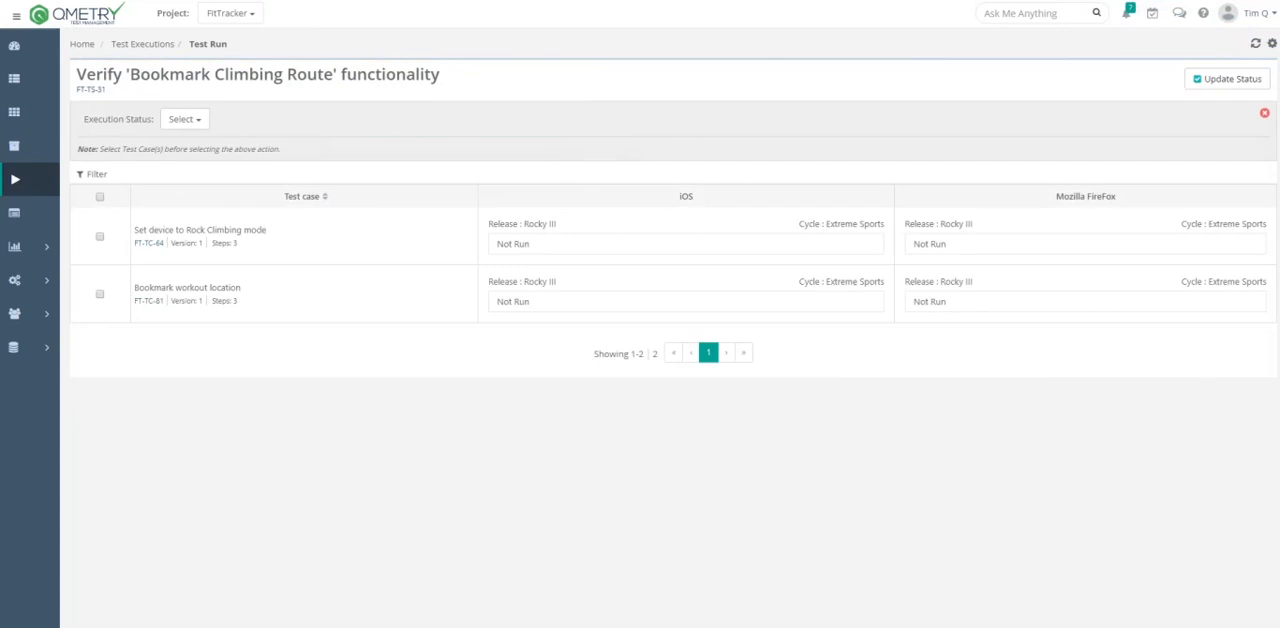
pyautogui.click(91, 90)
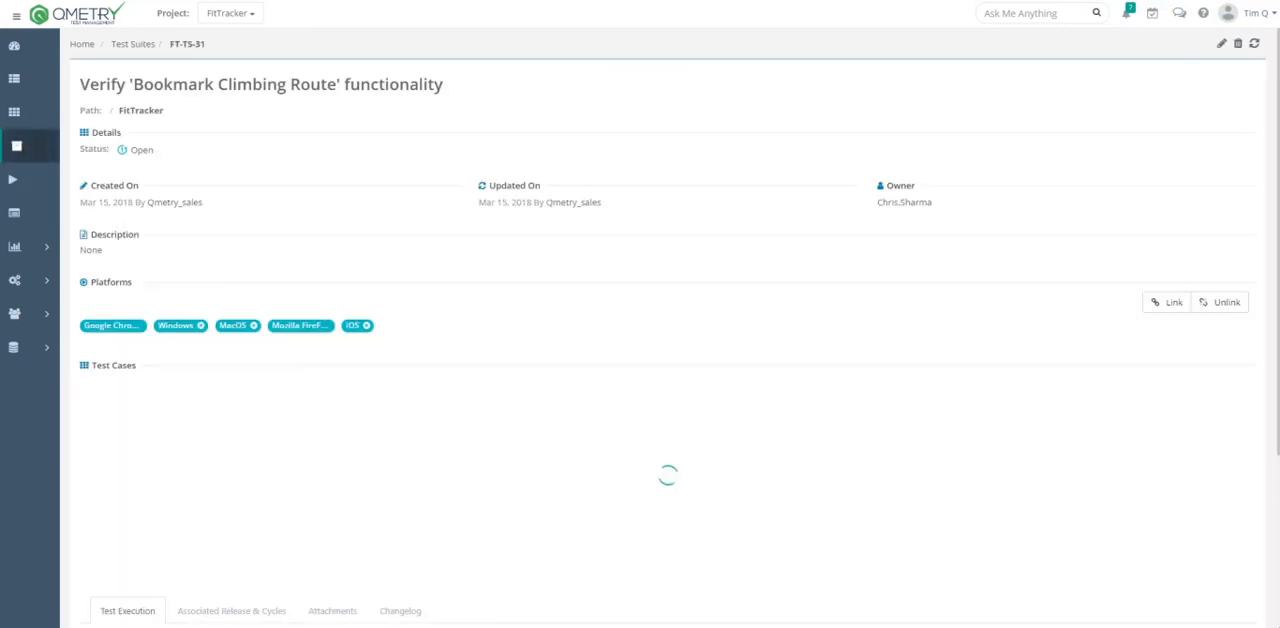
# - Associate release Rocky IV and its Conditioning cycle with the test suite, and unassociate them again
pyautogui.scroll(-3, 415, 315)
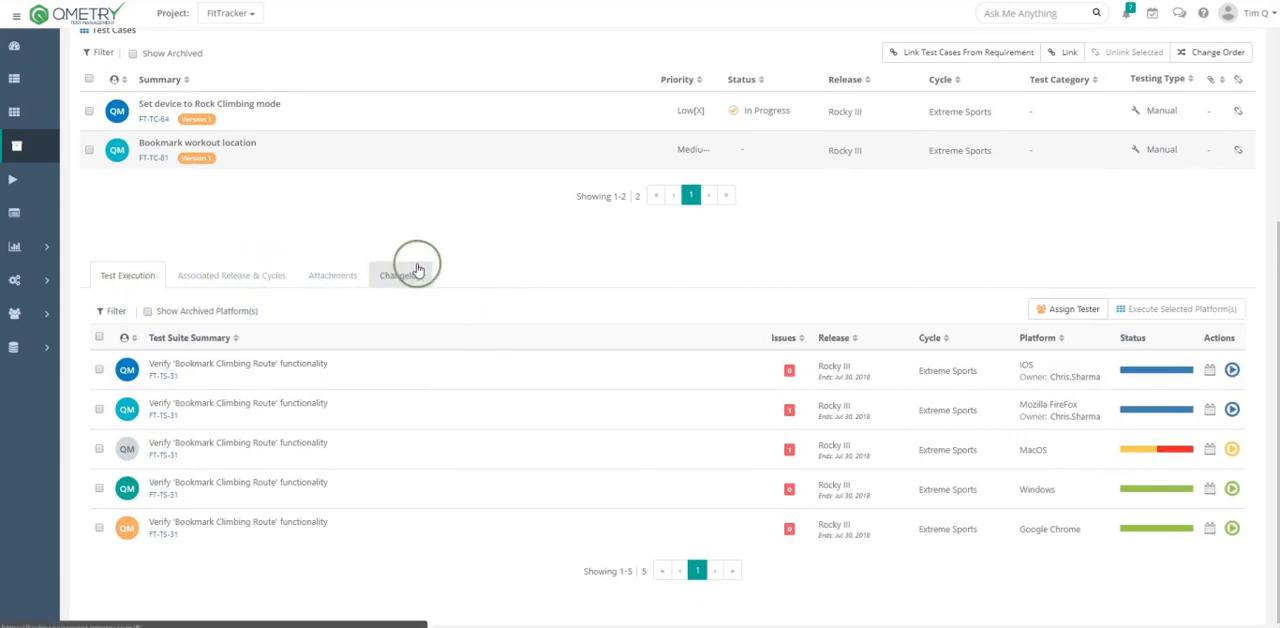
pyautogui.click(240, 279)
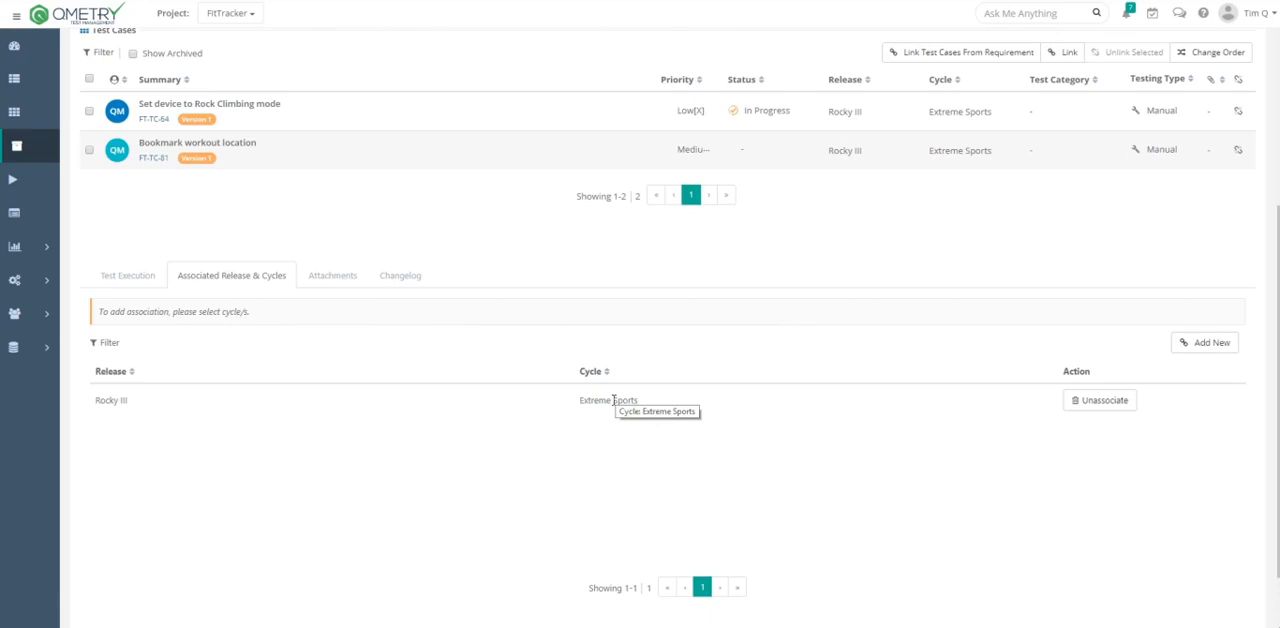
pyautogui.click(659, 408)
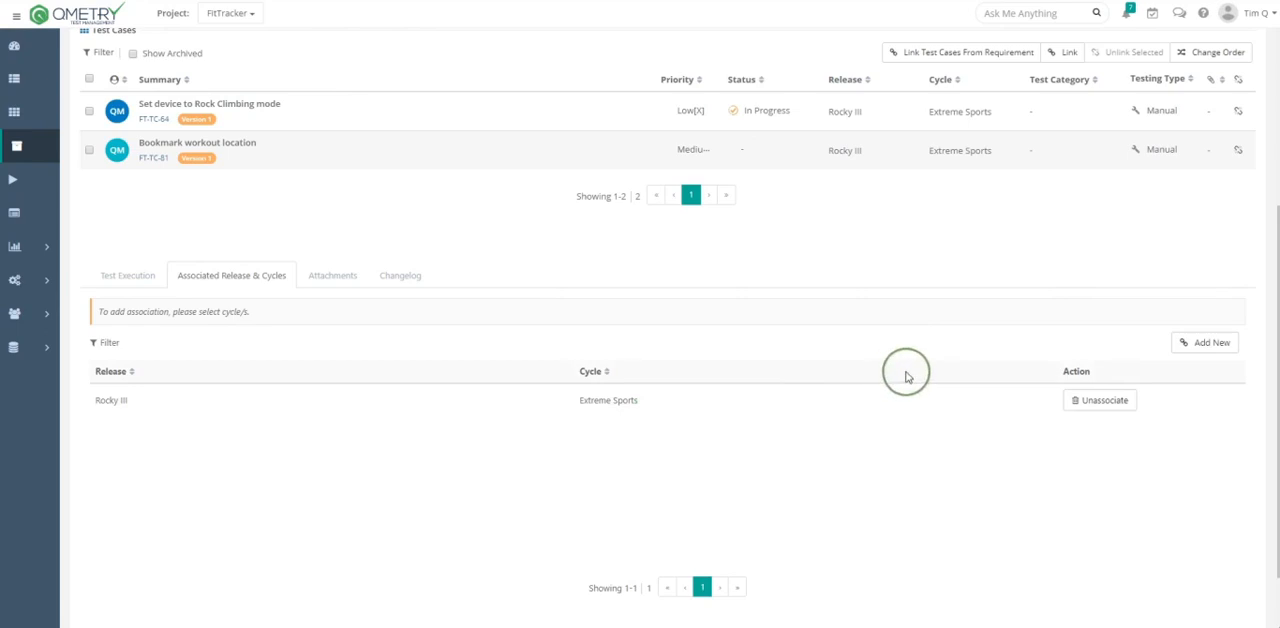
pyautogui.click(1188, 343)
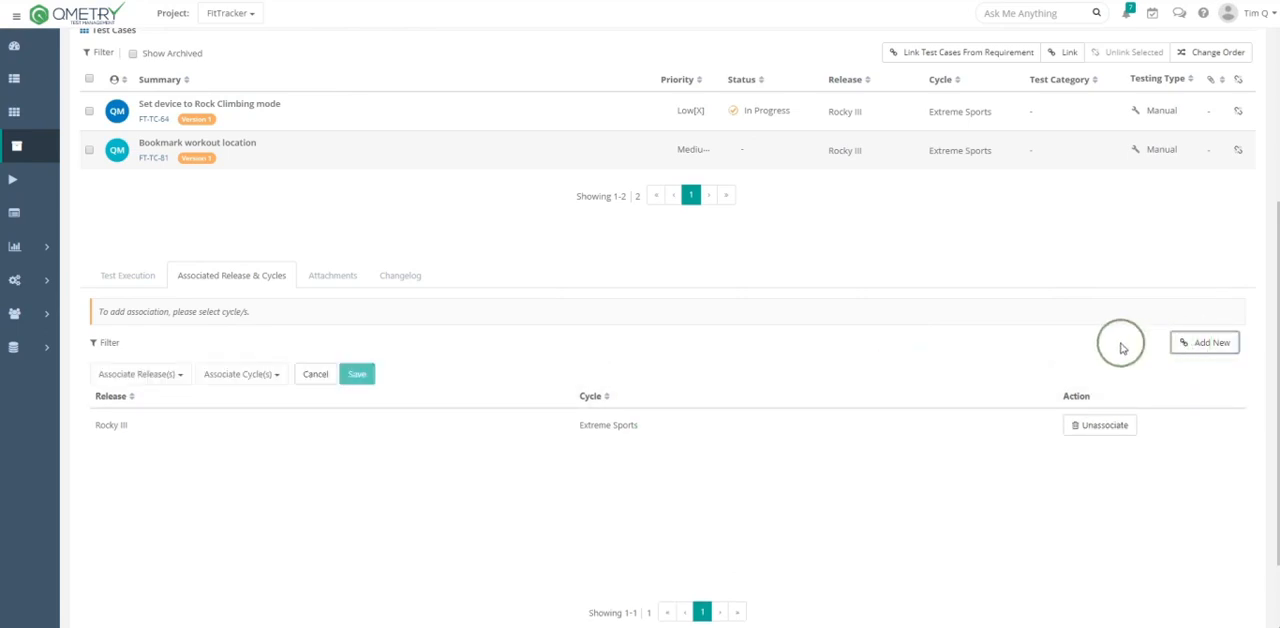
pyautogui.click(150, 376)
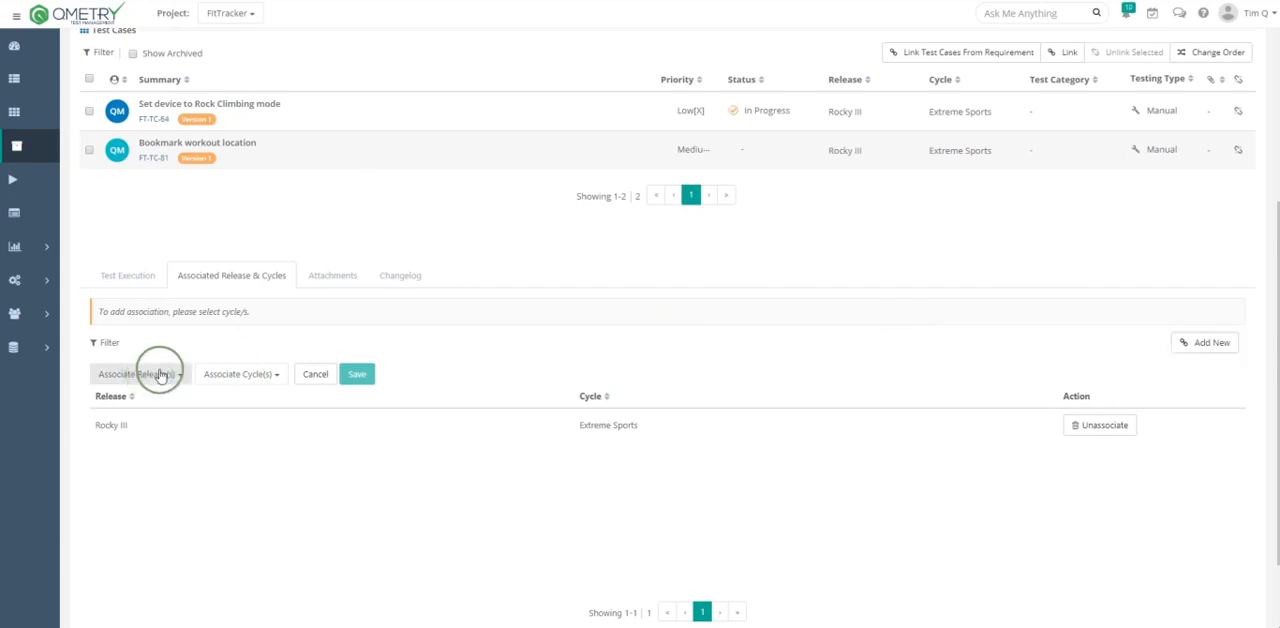
pyautogui.click(151, 471)
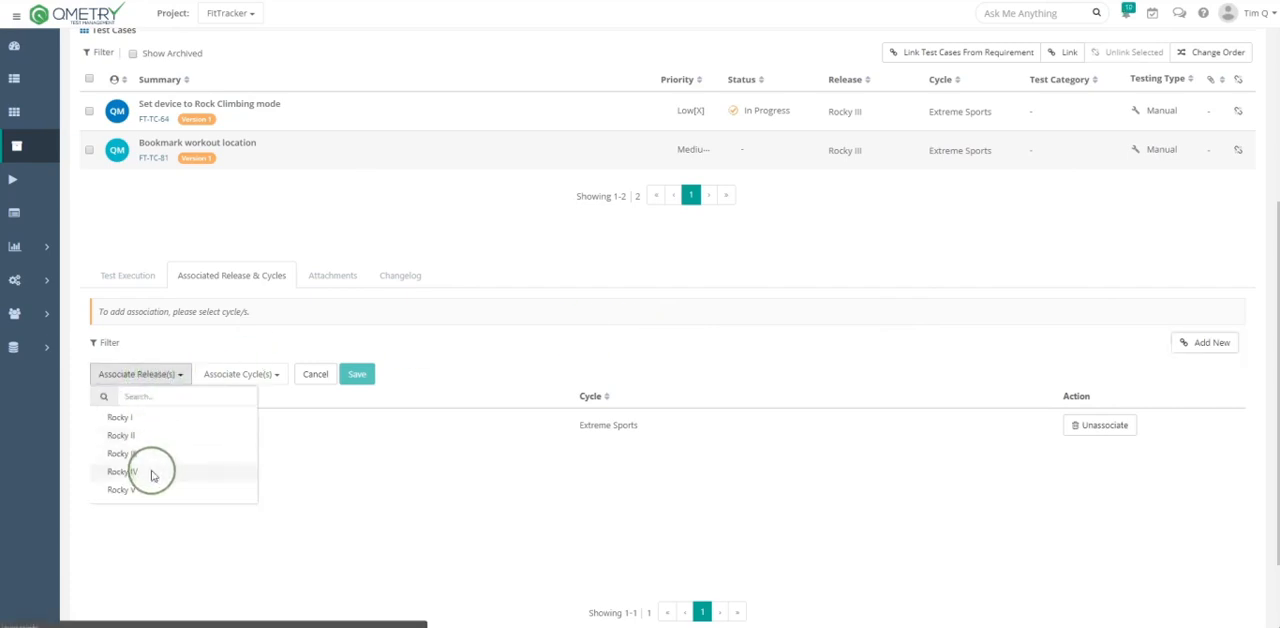
pyautogui.click(192, 380)
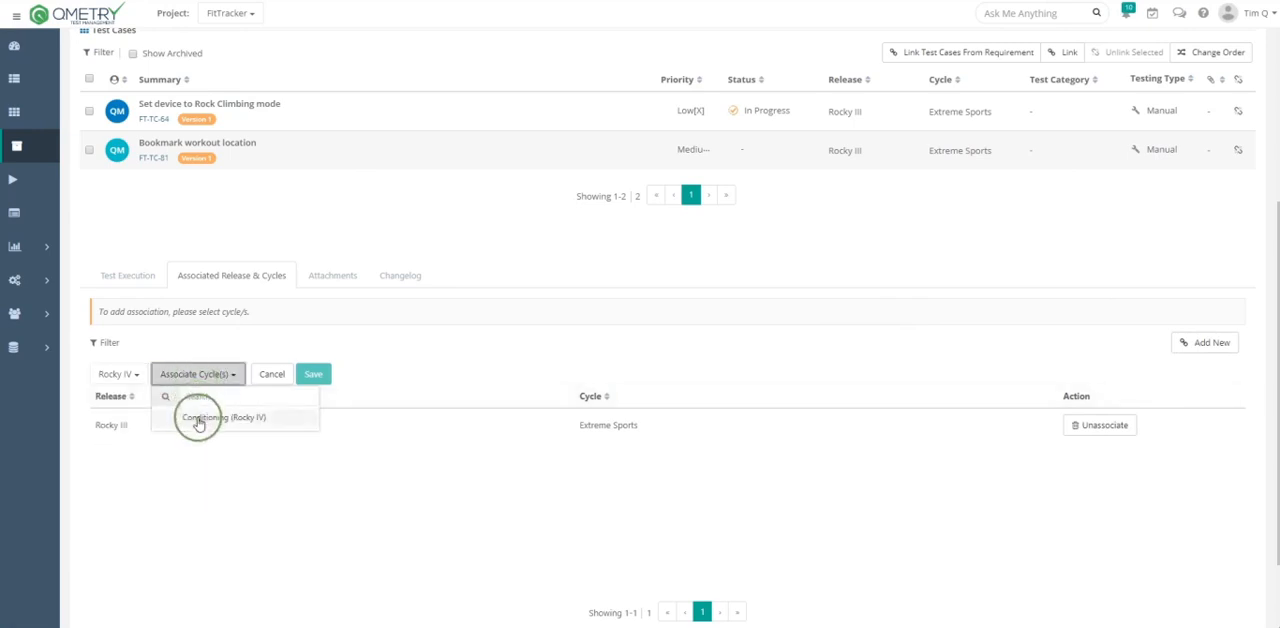
pyautogui.click(199, 419)
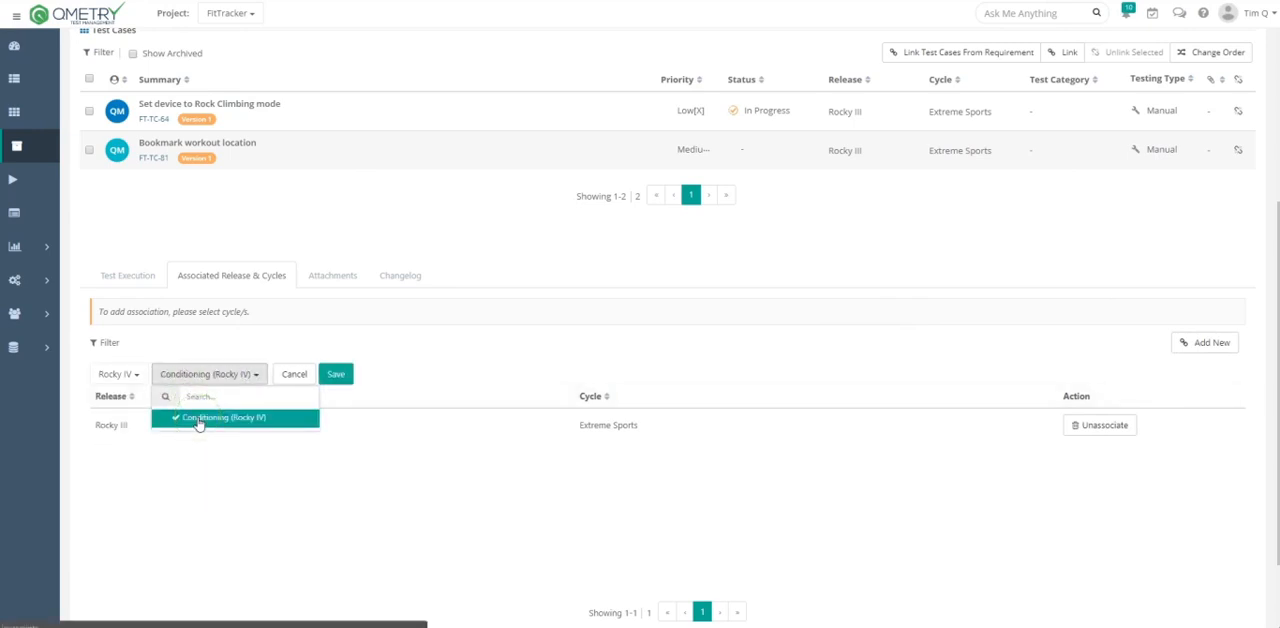
pyautogui.click(335, 375)
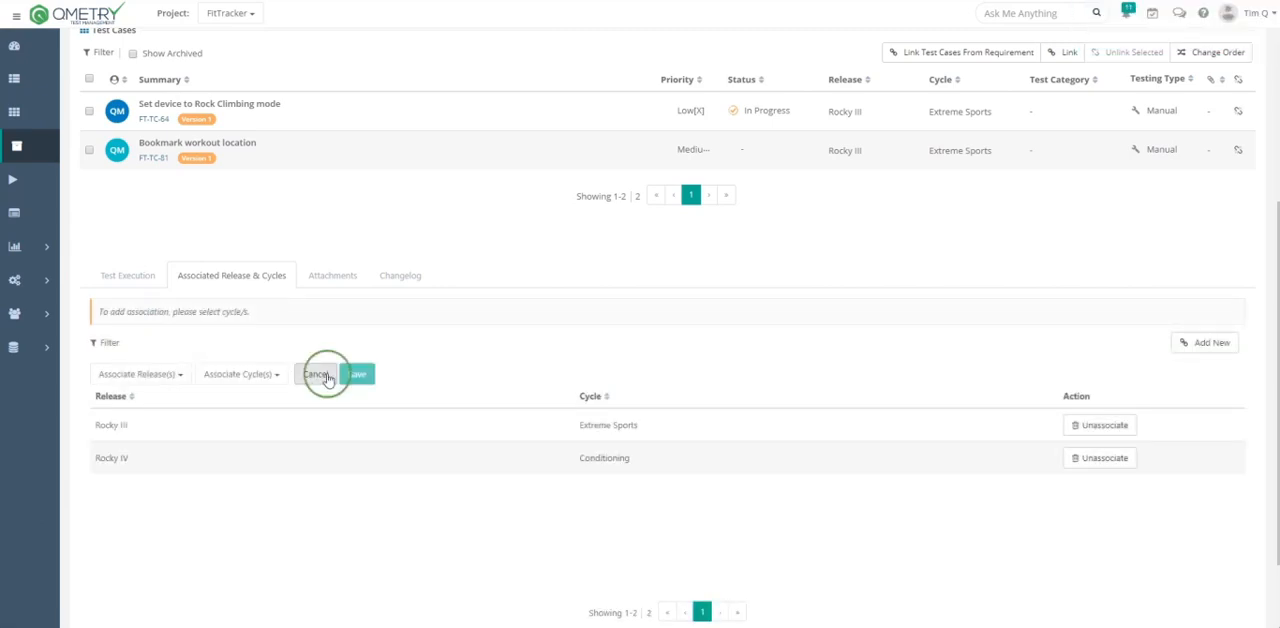
pyautogui.click(1100, 458)
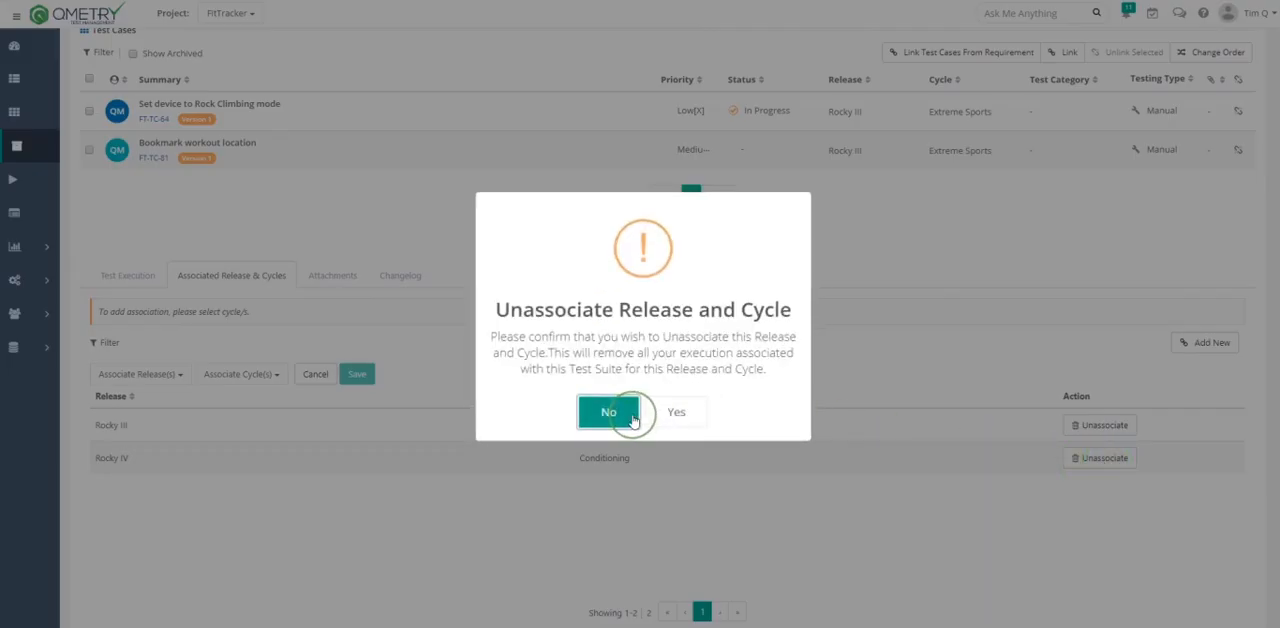
pyautogui.click(670, 414)
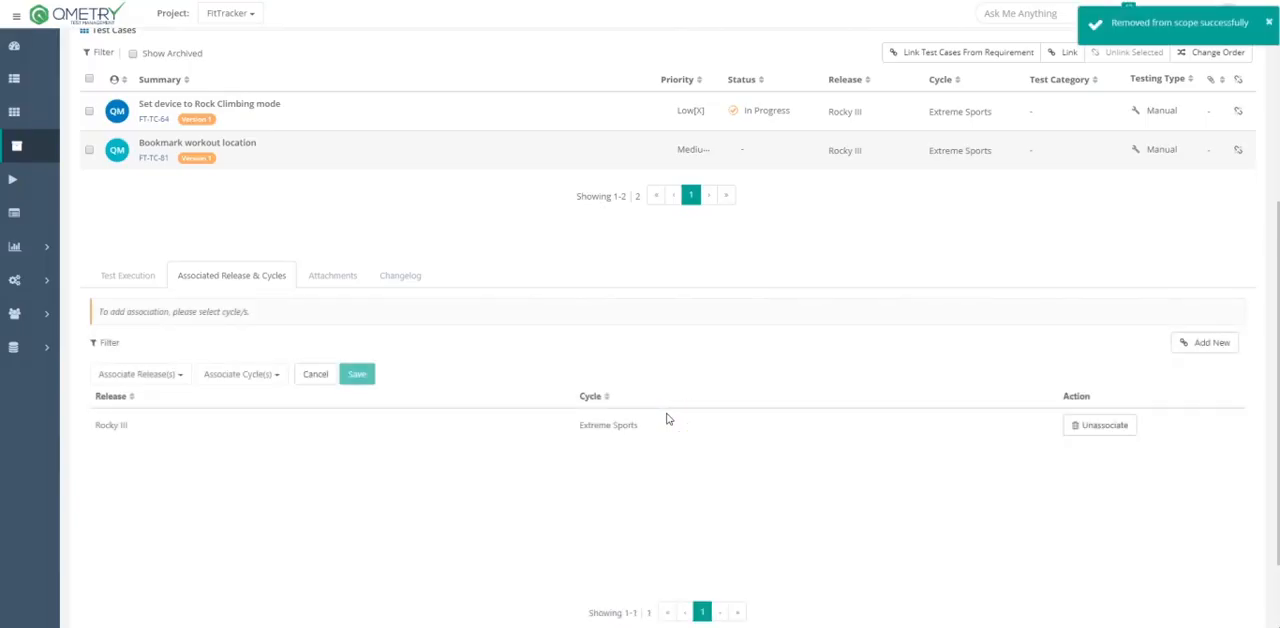
# - Review the test suite's attachments and its changelog entries
pyautogui.click(324, 281)
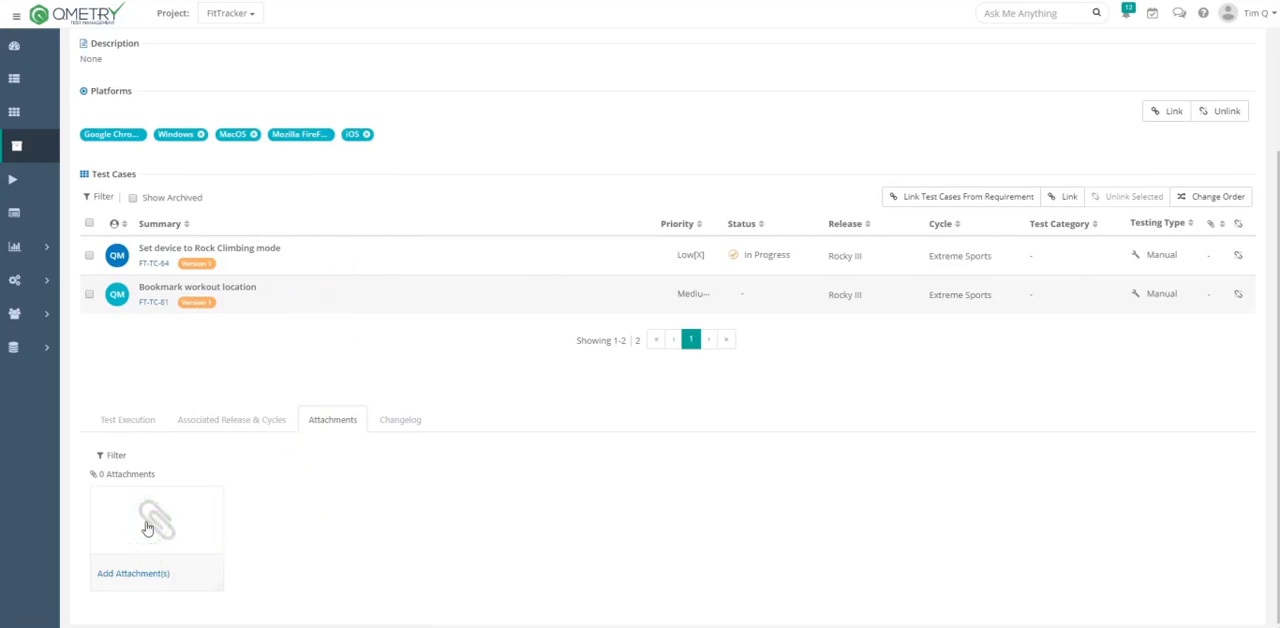
pyautogui.click(400, 421)
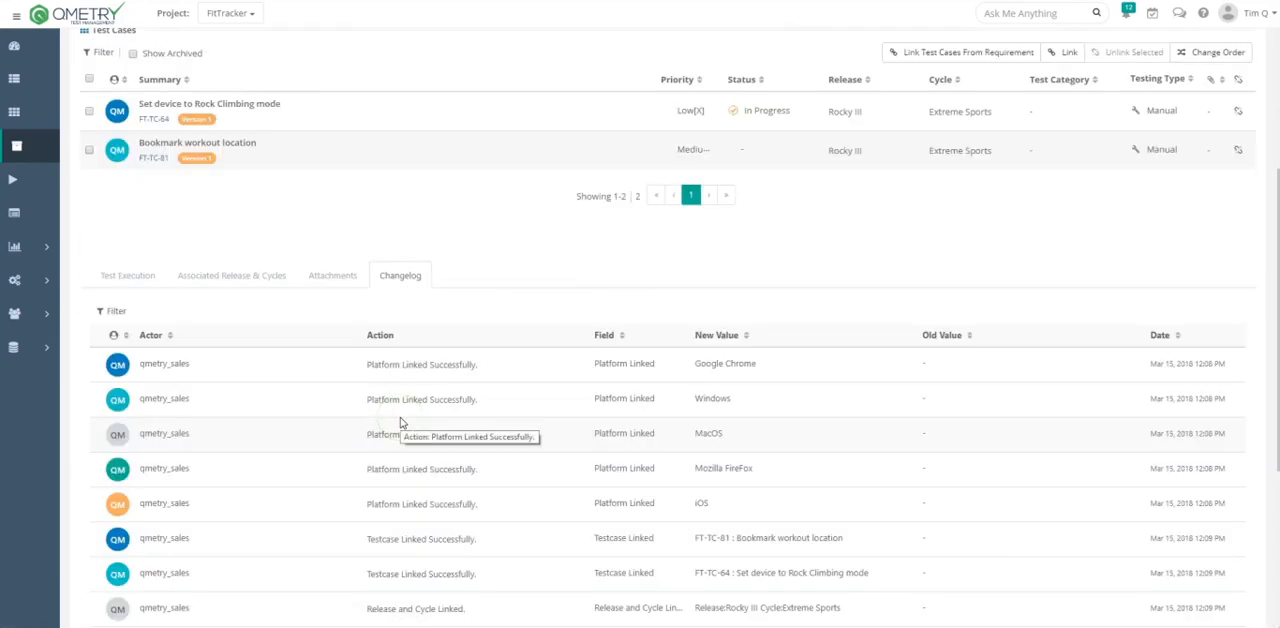
pyautogui.scroll(-5, 410, 415)
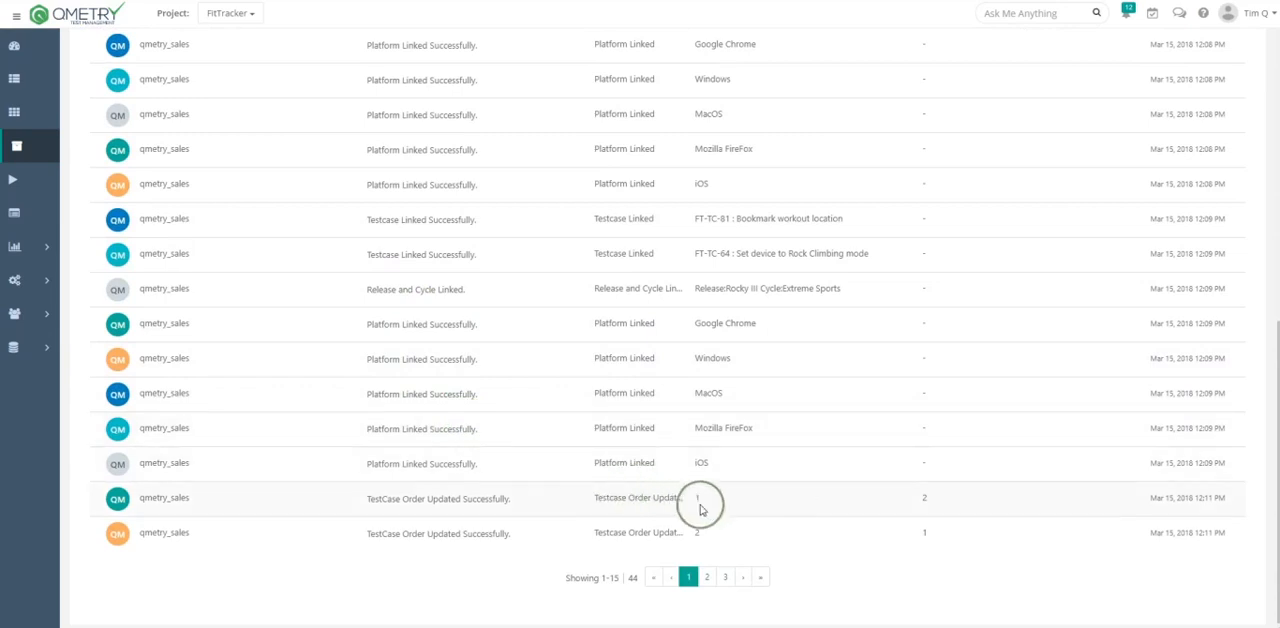
pyautogui.scroll(10, 735, 519)
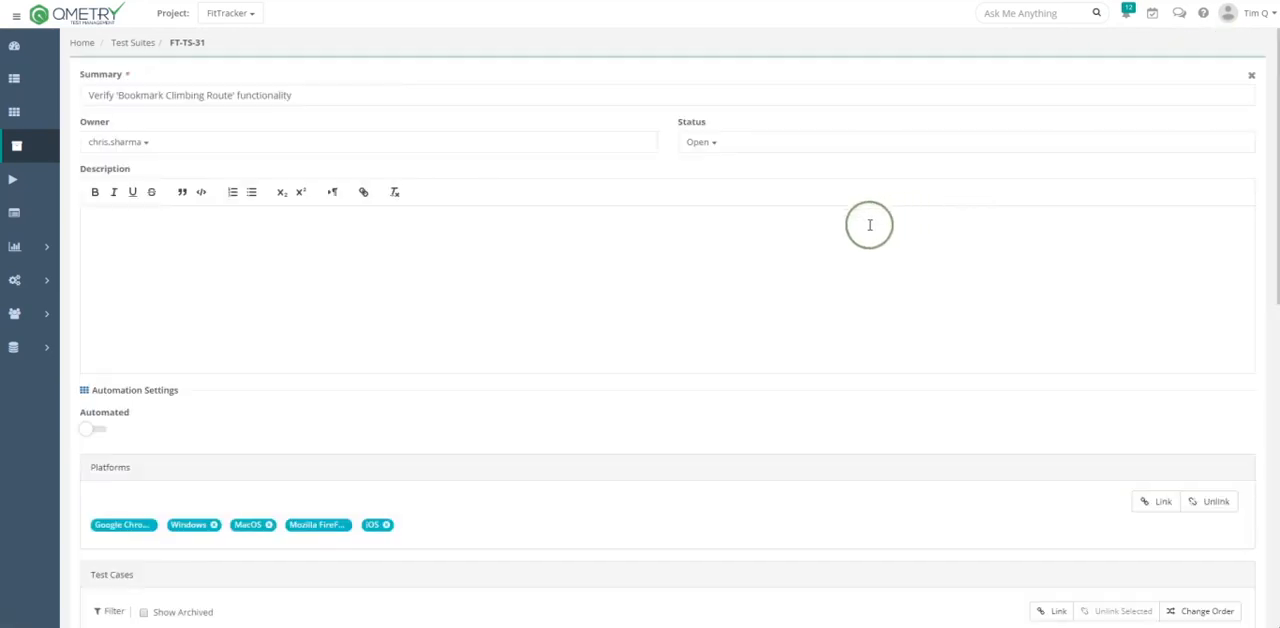
# - Try setting the test suite's status to On Hold in its edit form, and cancel the edit
pyautogui.click(702, 142)
pyautogui.click(706, 222)
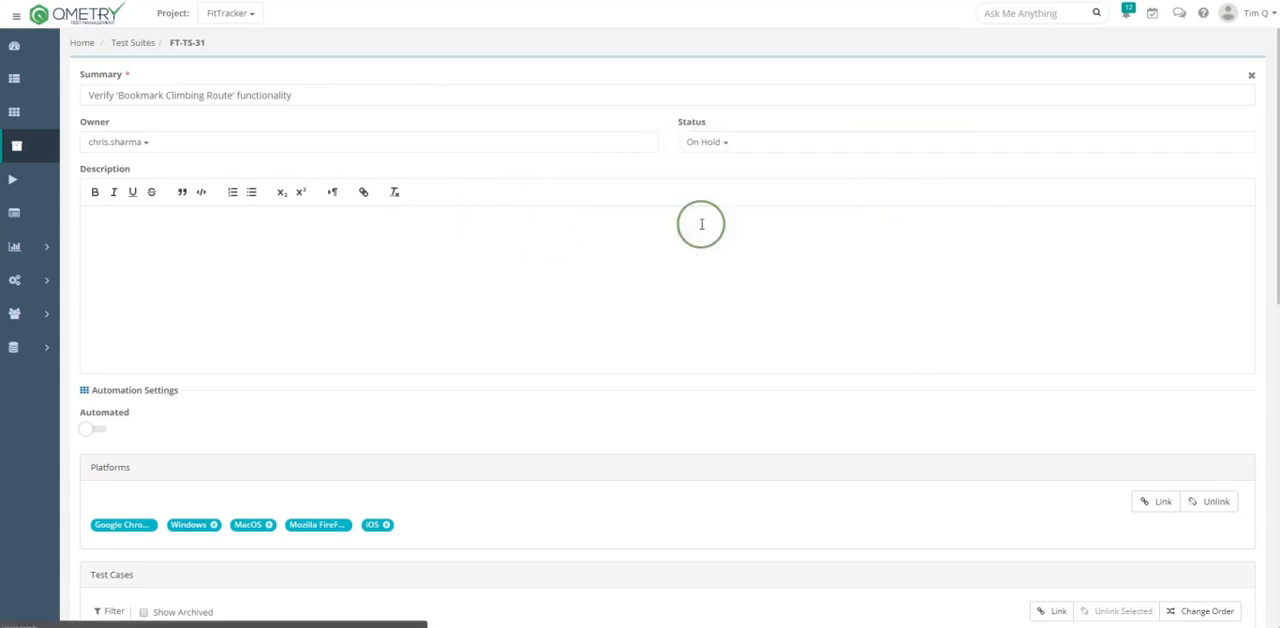
pyautogui.scroll(-5, 973, 292)
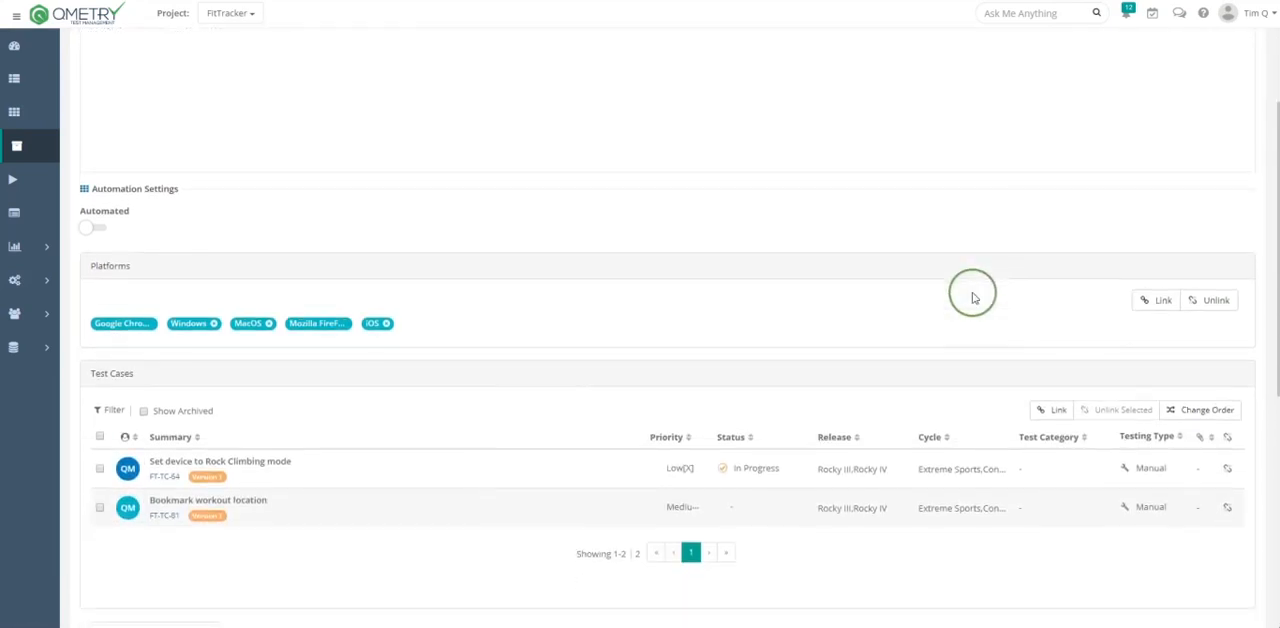
pyautogui.scroll(-2, 966, 407)
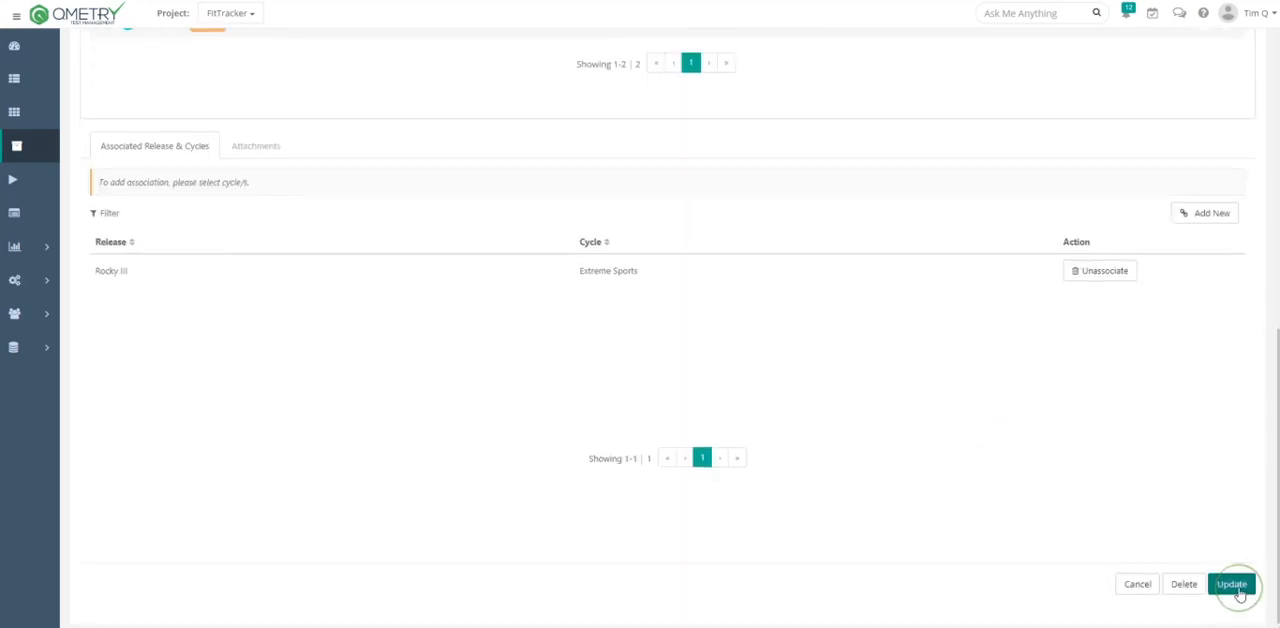
pyautogui.click(1180, 587)
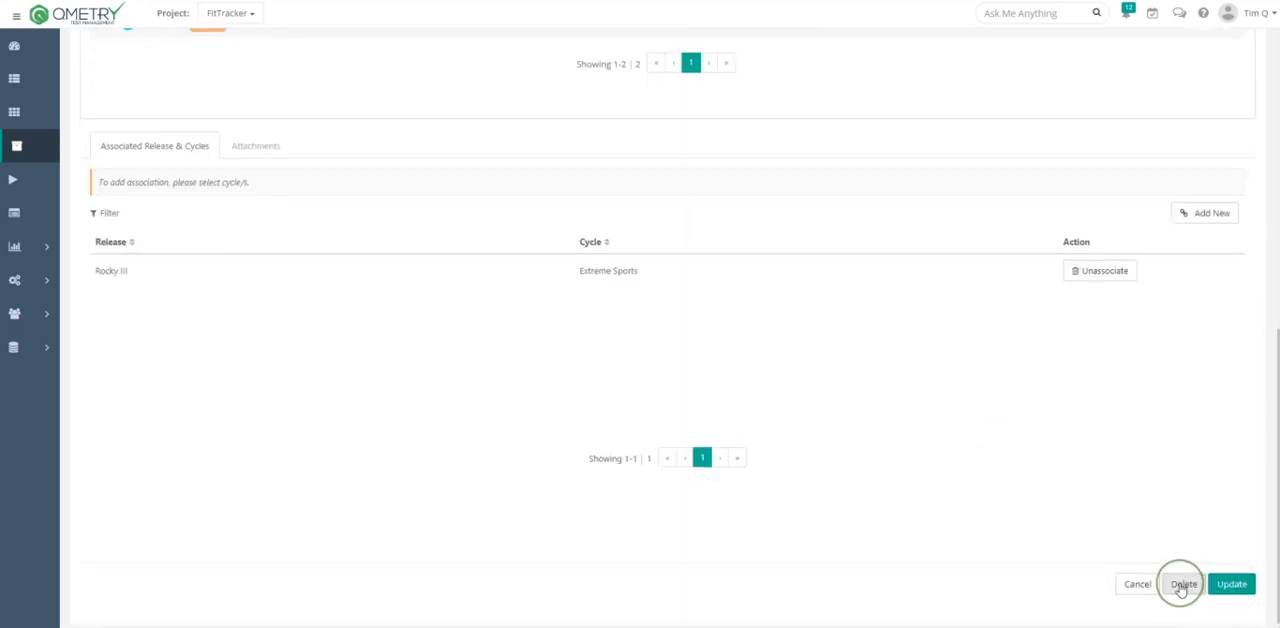
pyautogui.click(1142, 586)
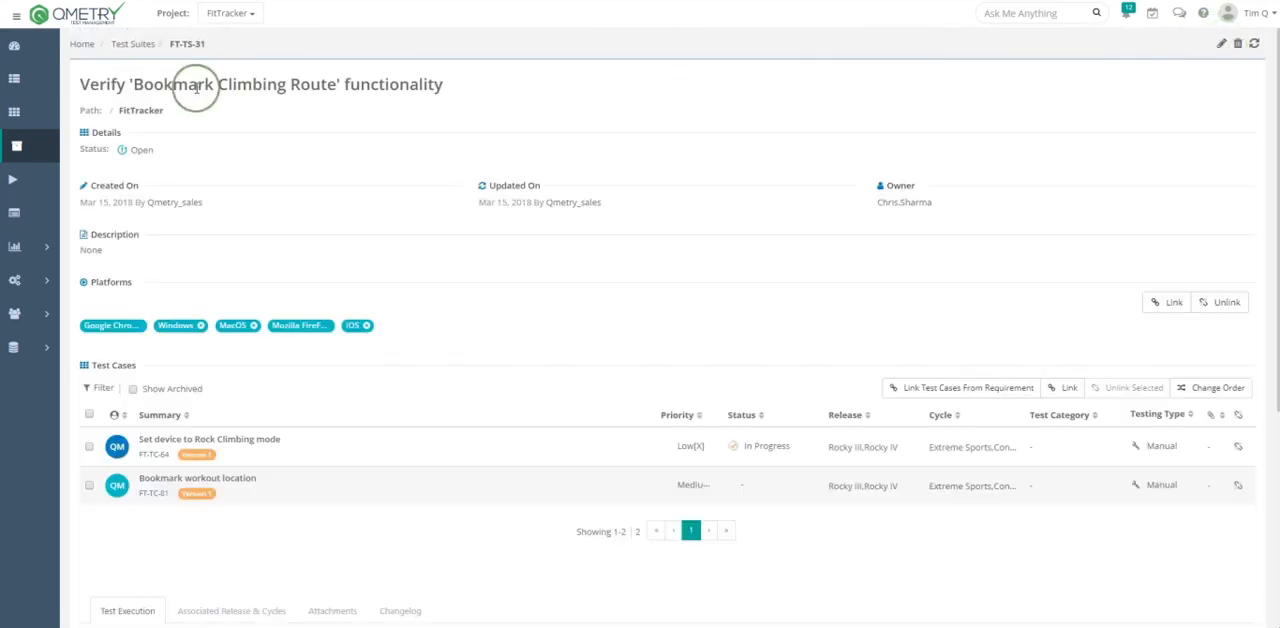
# - Return to the list of test suites and start a bulk operation of the Edit type
pyautogui.click(17, 148)
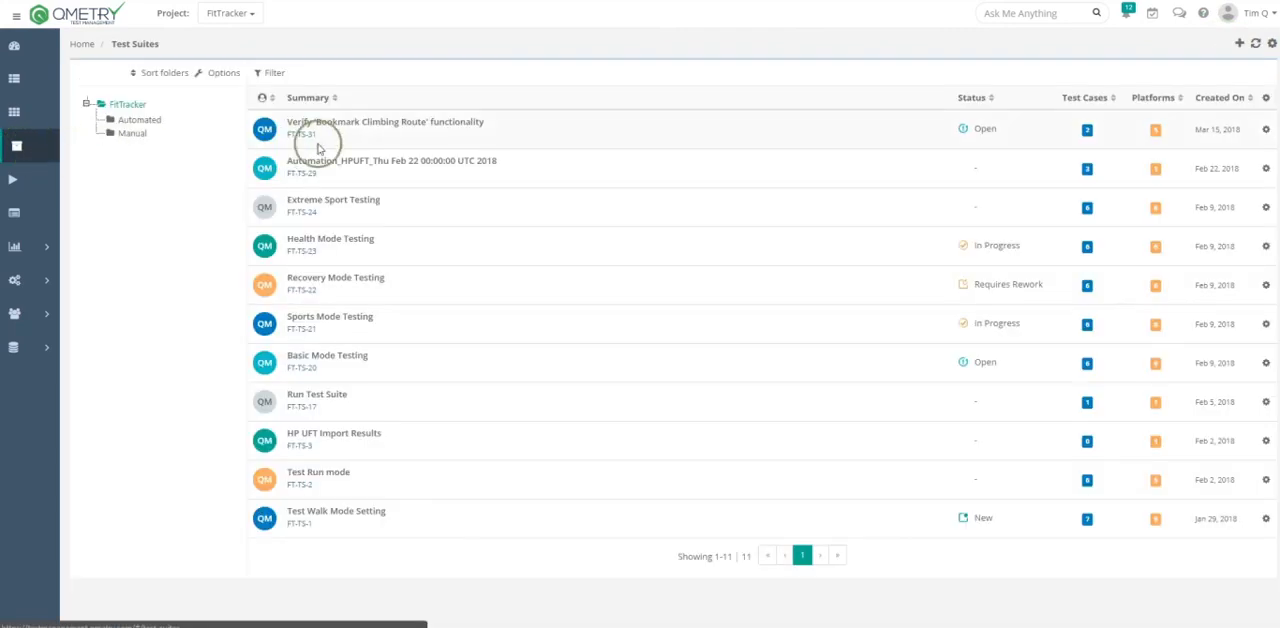
pyautogui.click(1268, 131)
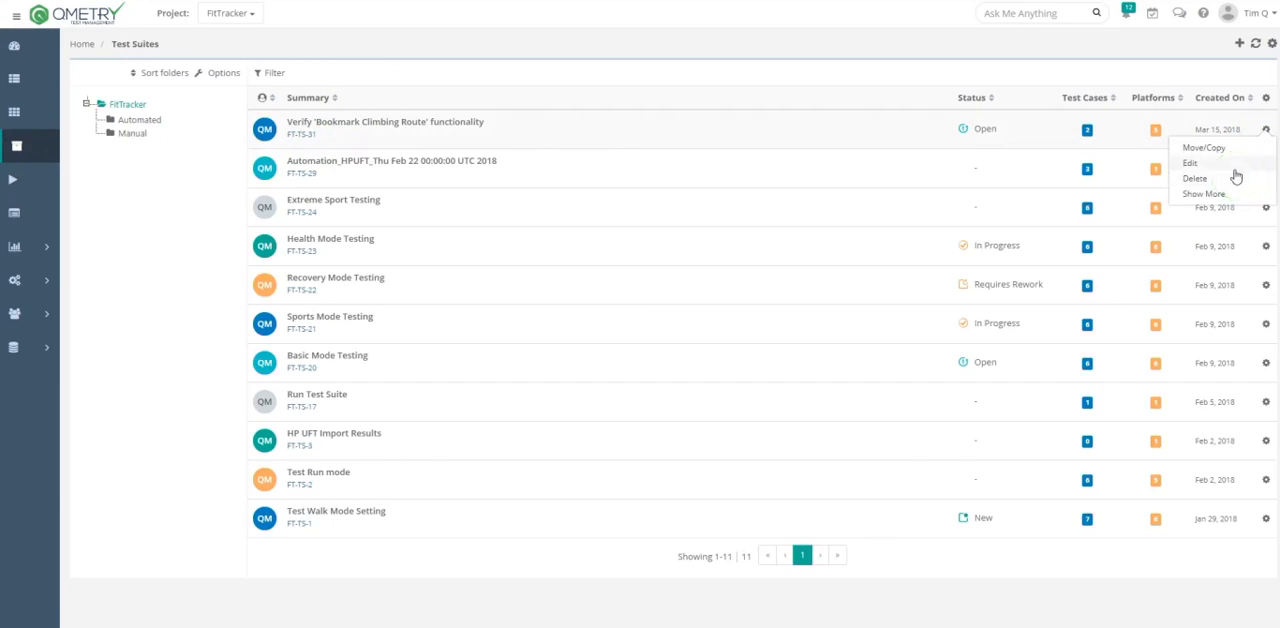
pyautogui.click(1272, 46)
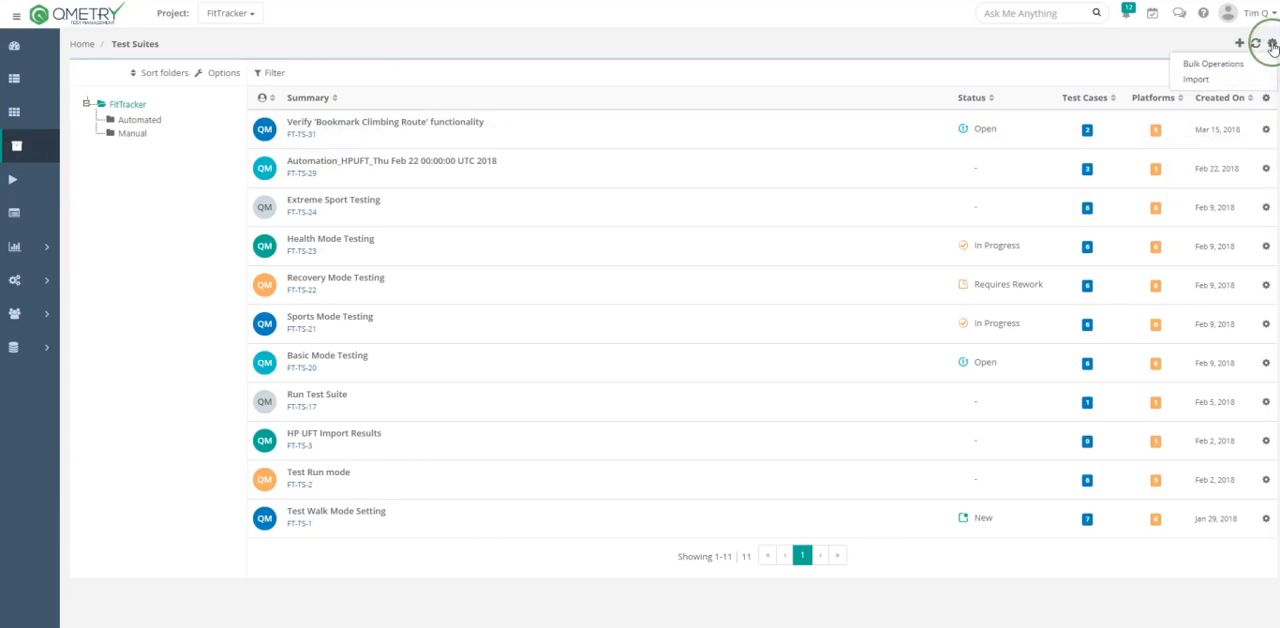
pyautogui.click(1212, 63)
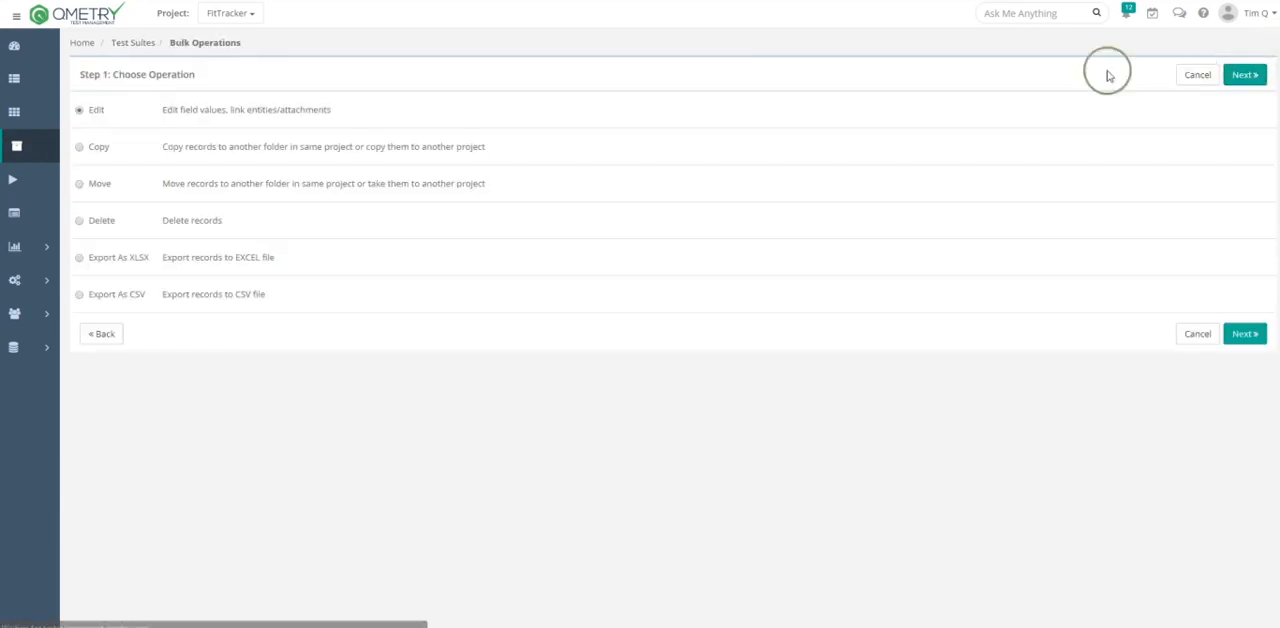
pyautogui.click(195, 106)
pyautogui.click(1240, 75)
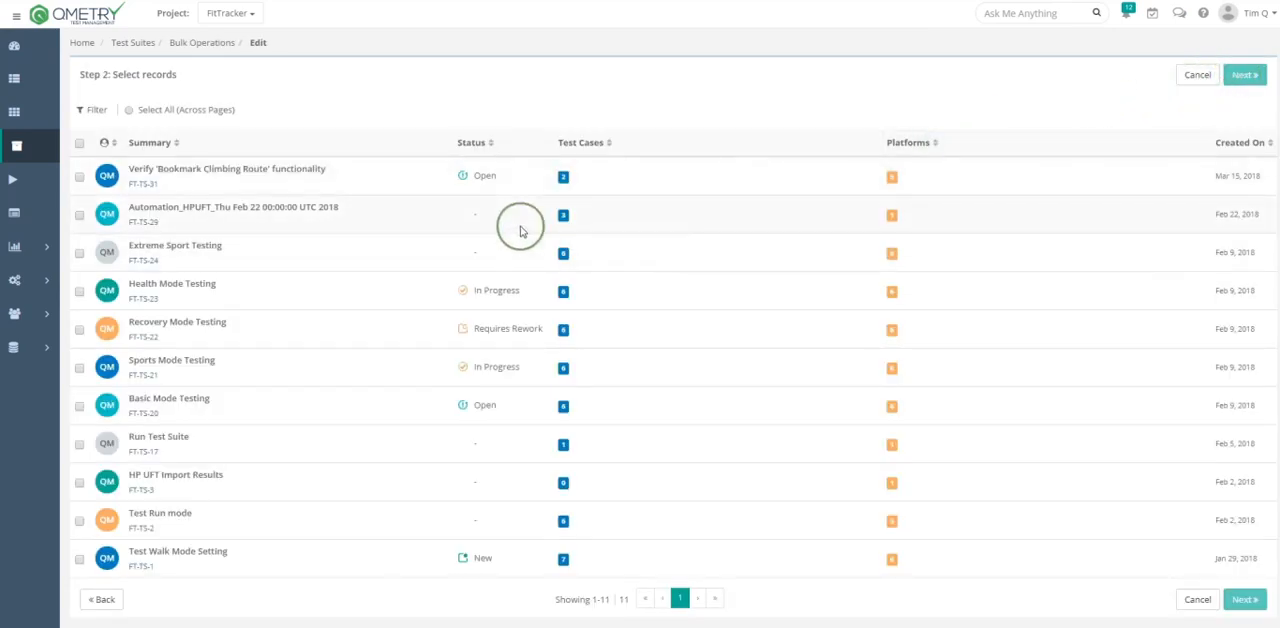
# - Sort the records by summary, select suites FT-TS-31, FT-TS-1 and FT-TS-21, and proceed to the bulk edit's operation details
pyautogui.click(214, 146)
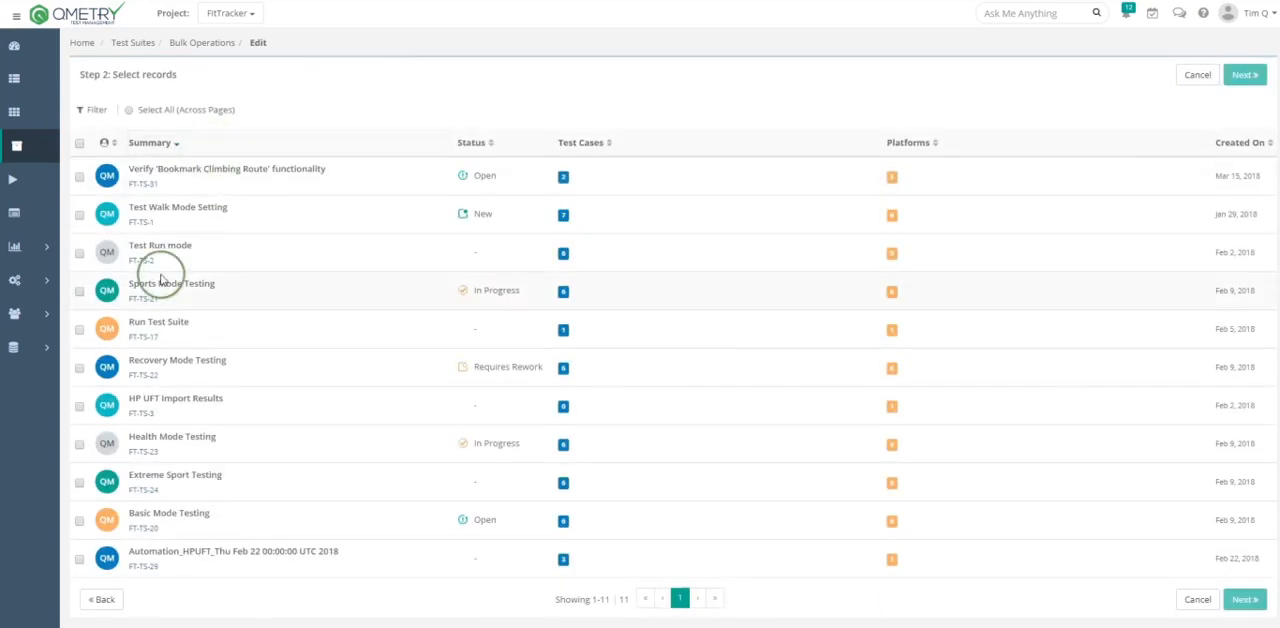
pyautogui.click(79, 176)
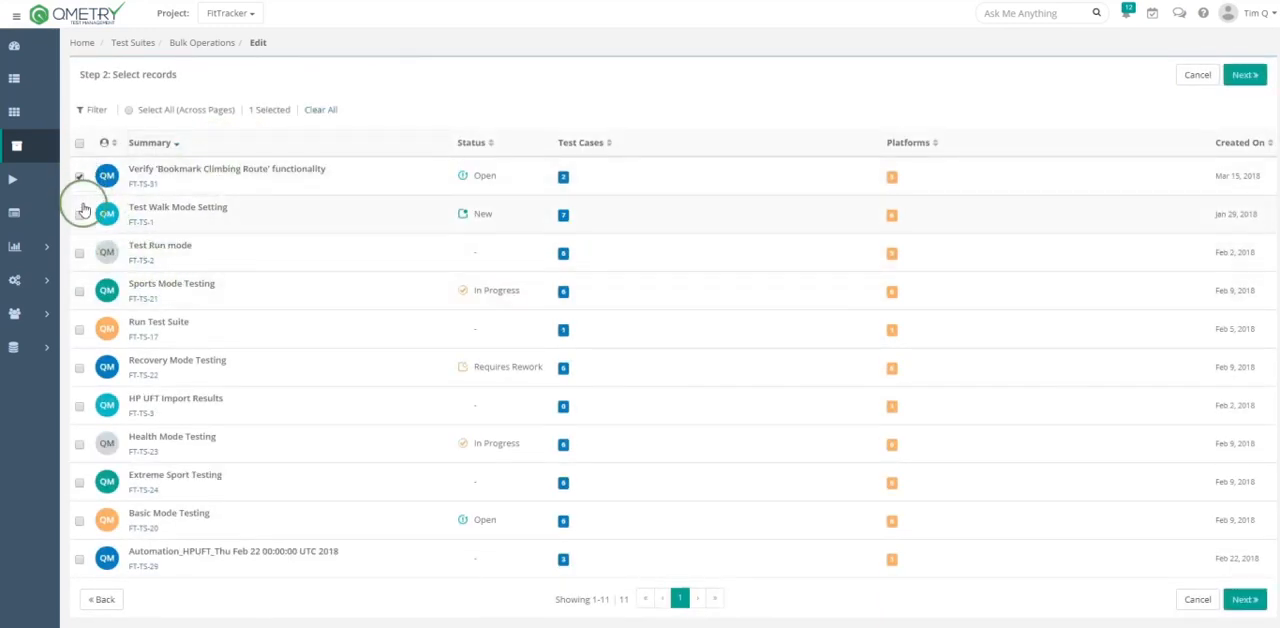
pyautogui.click(79, 214)
pyautogui.click(80, 291)
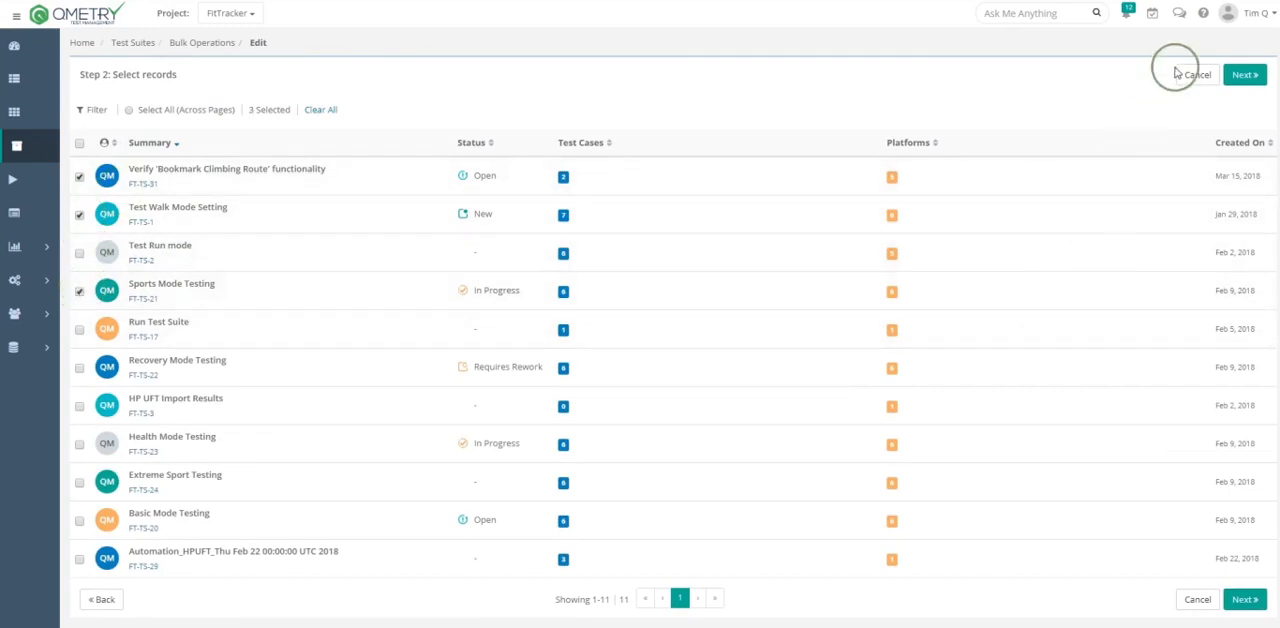
pyautogui.click(1243, 77)
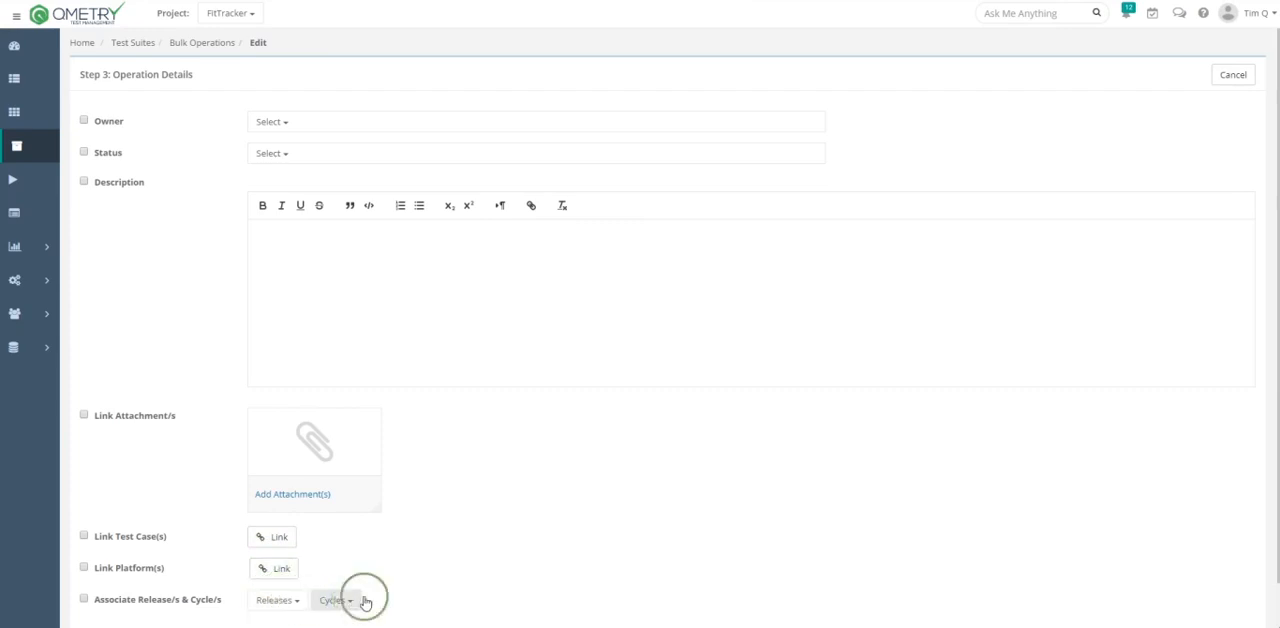
pyautogui.scroll(-1, 1100, 532)
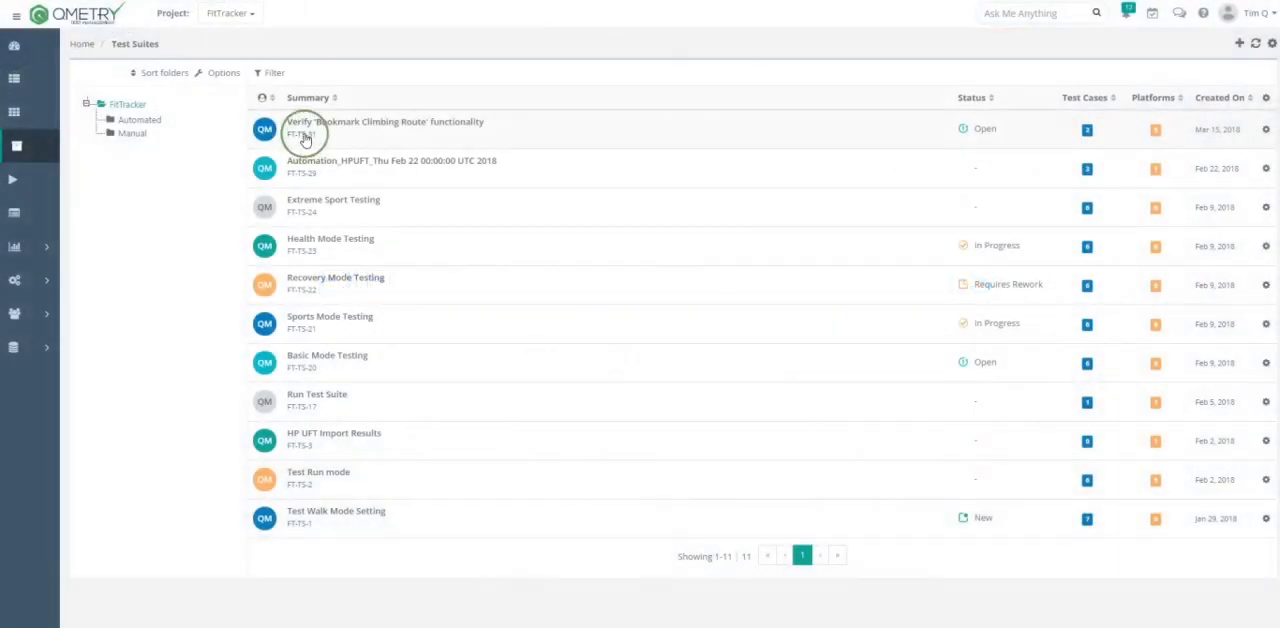
# - Open the suite Verify 'Bookmark Climbing Route' functionality and execute its iOS test run
pyautogui.click(303, 129)
pyautogui.scroll(-3, 1016, 367)
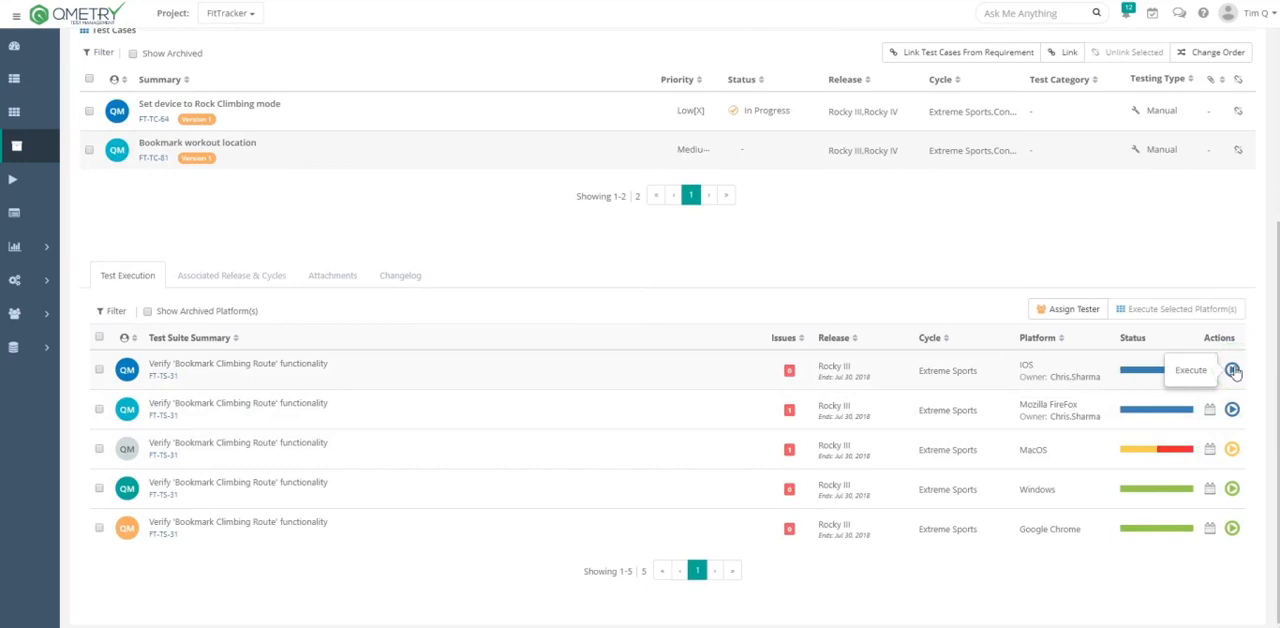
pyautogui.click(1233, 370)
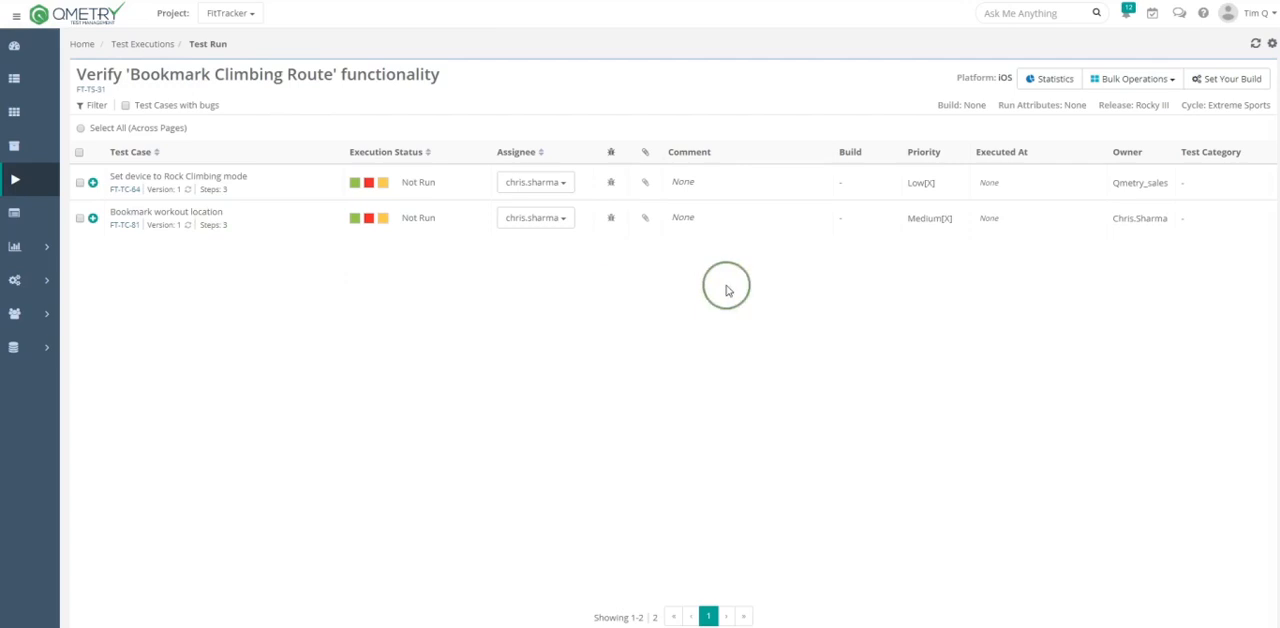
# - Copy the suite title Verify 'Bookmark Climbing Route' functionality and return to the list of test executions
pyautogui.moveTo(447, 77); pyautogui.dragTo(86, 78)
pyautogui.rightClick(98, 74)
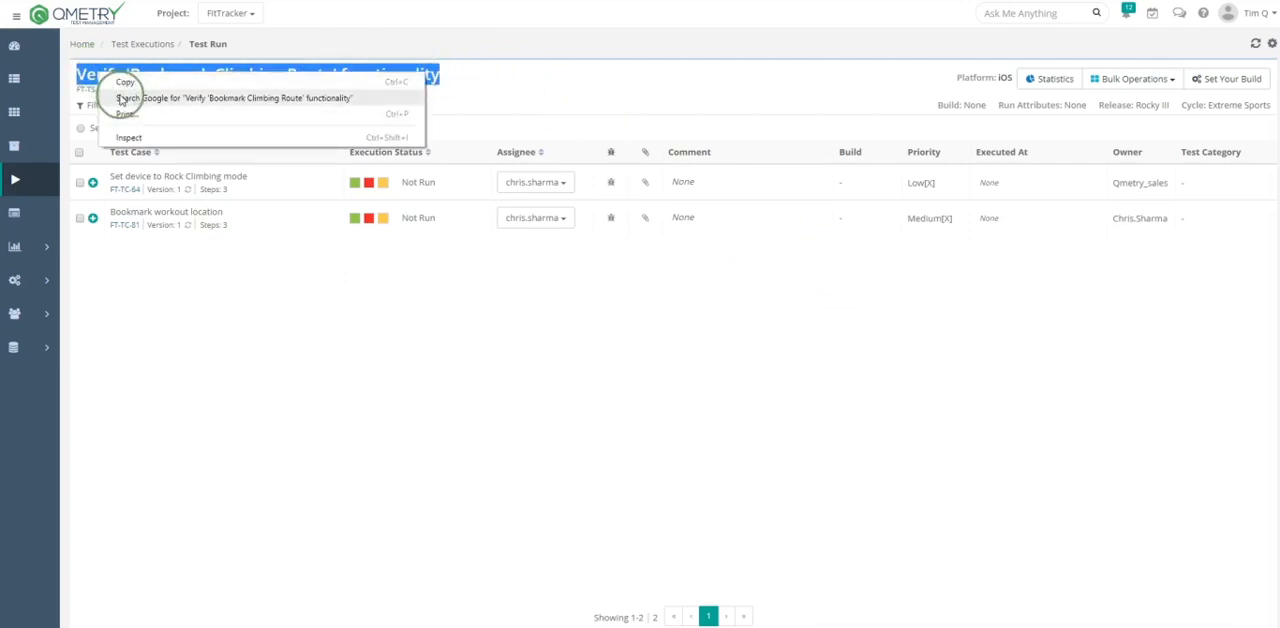
pyautogui.click(114, 77)
pyautogui.click(14, 20)
pyautogui.click(62, 167)
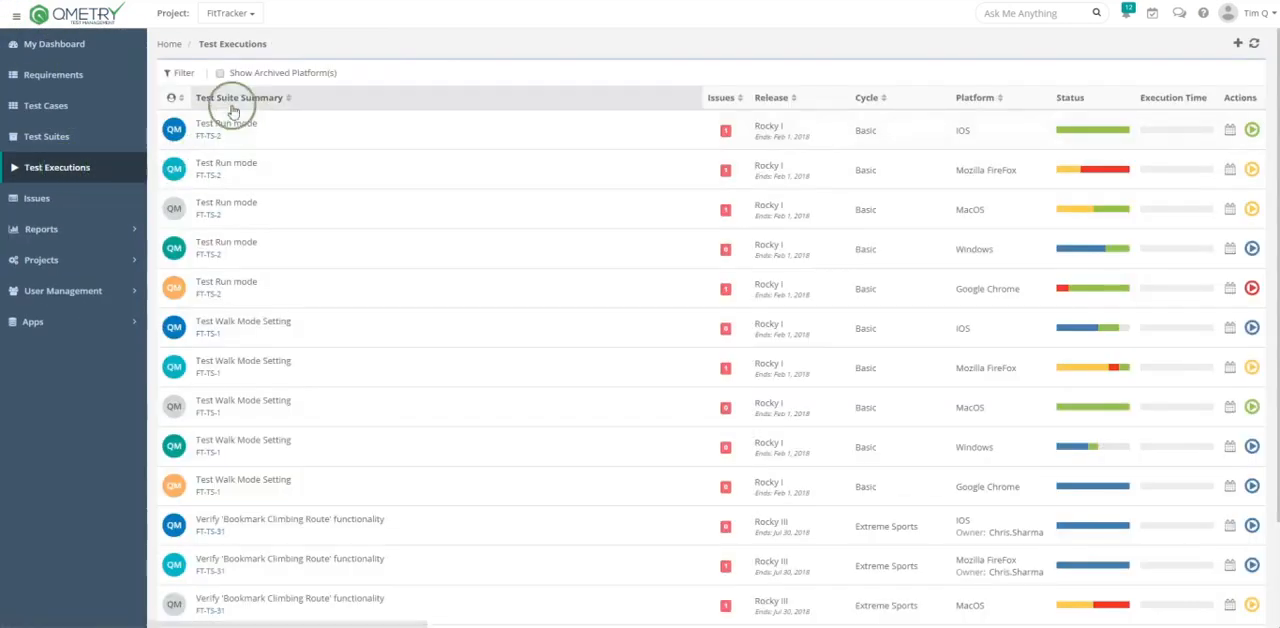
# - Filter the test executions by the copied suite summary, Verify 'Bookmark Climbing Route' functionality
pyautogui.click(183, 75)
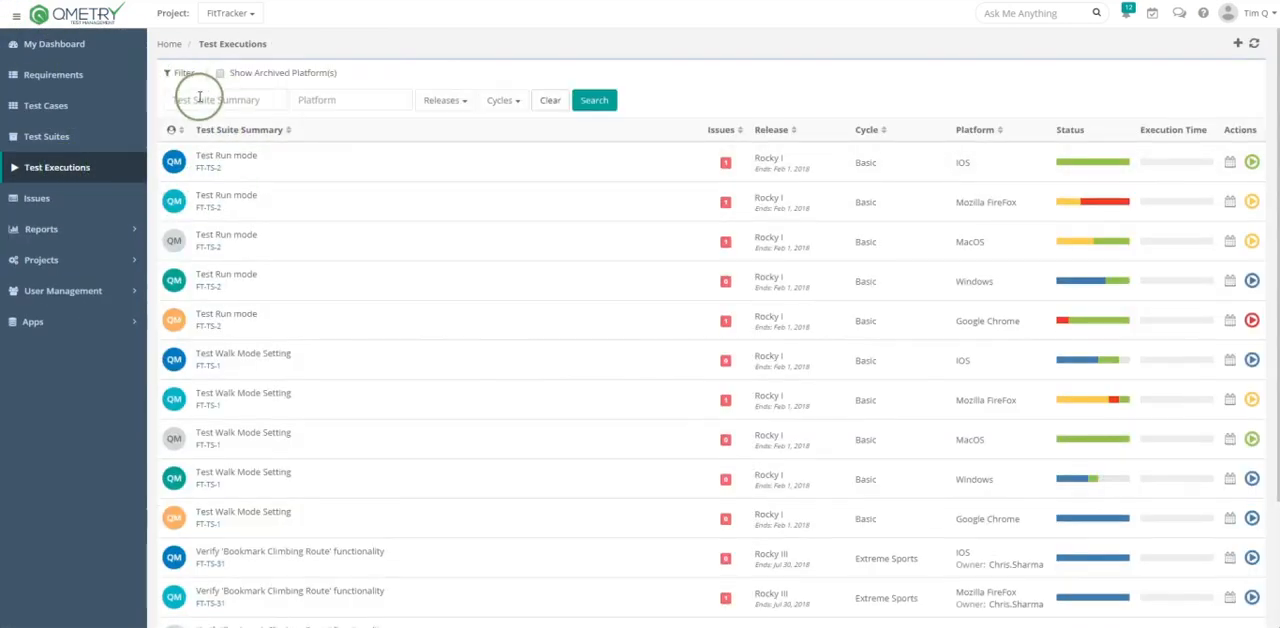
pyautogui.rightClick(200, 100)
pyautogui.click(248, 182)
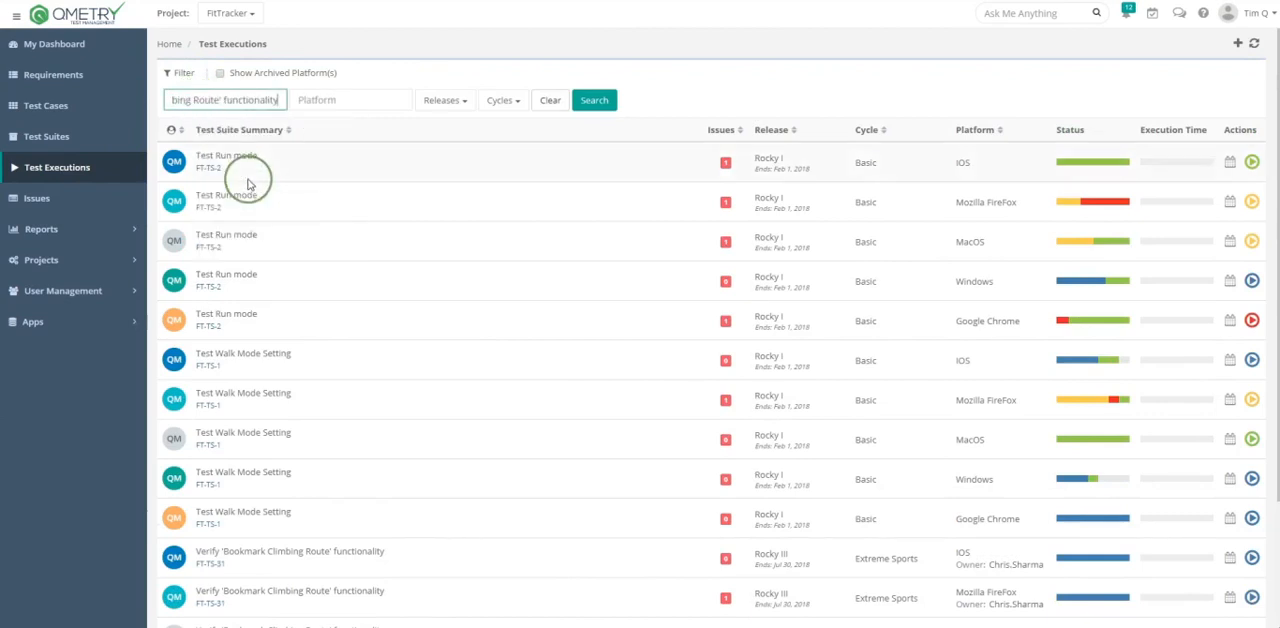
pyautogui.click(590, 104)
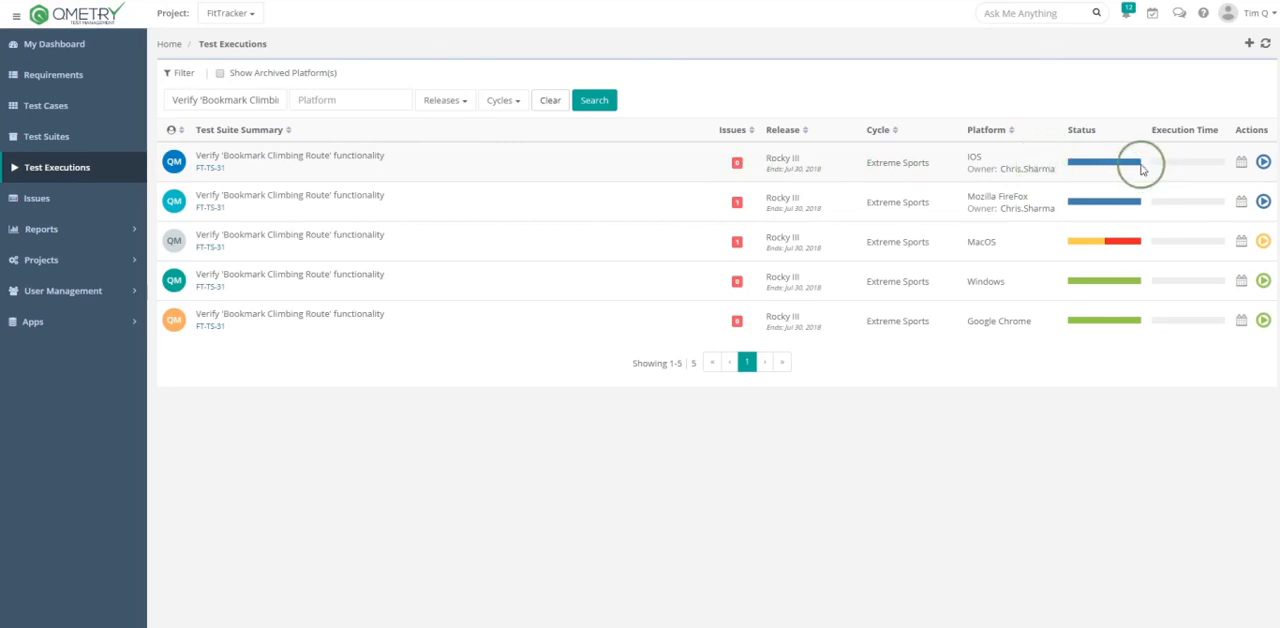
# - Execute the suite's MacOS test run
pyautogui.moveTo(1133, 166)
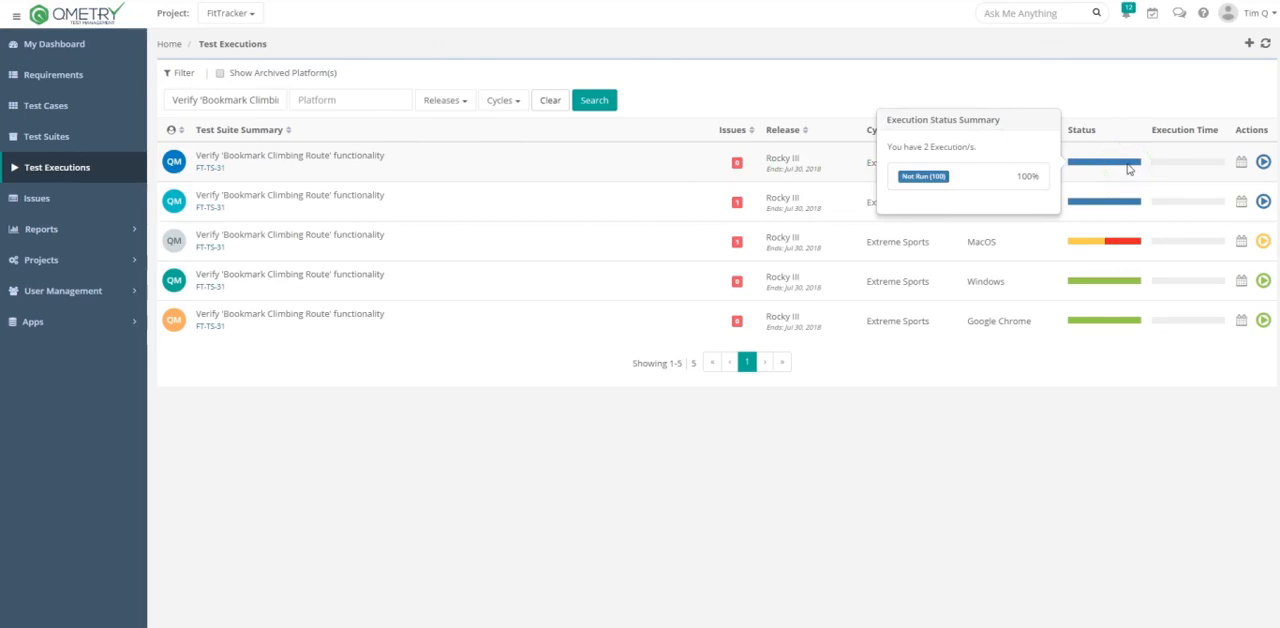
pyautogui.click(1264, 244)
pyautogui.click(1191, 257)
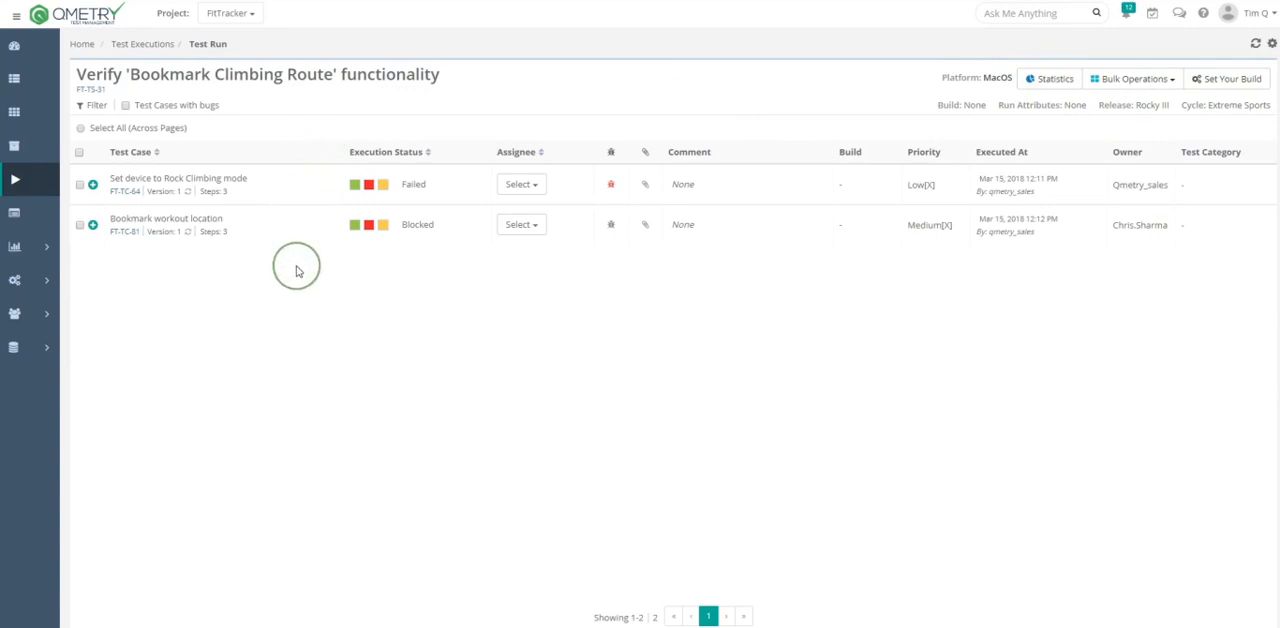
# - Set the execution status of the test case Set device to Rock Climbing mode to Blocked, and view its other status options
pyautogui.moveTo(190, 194)
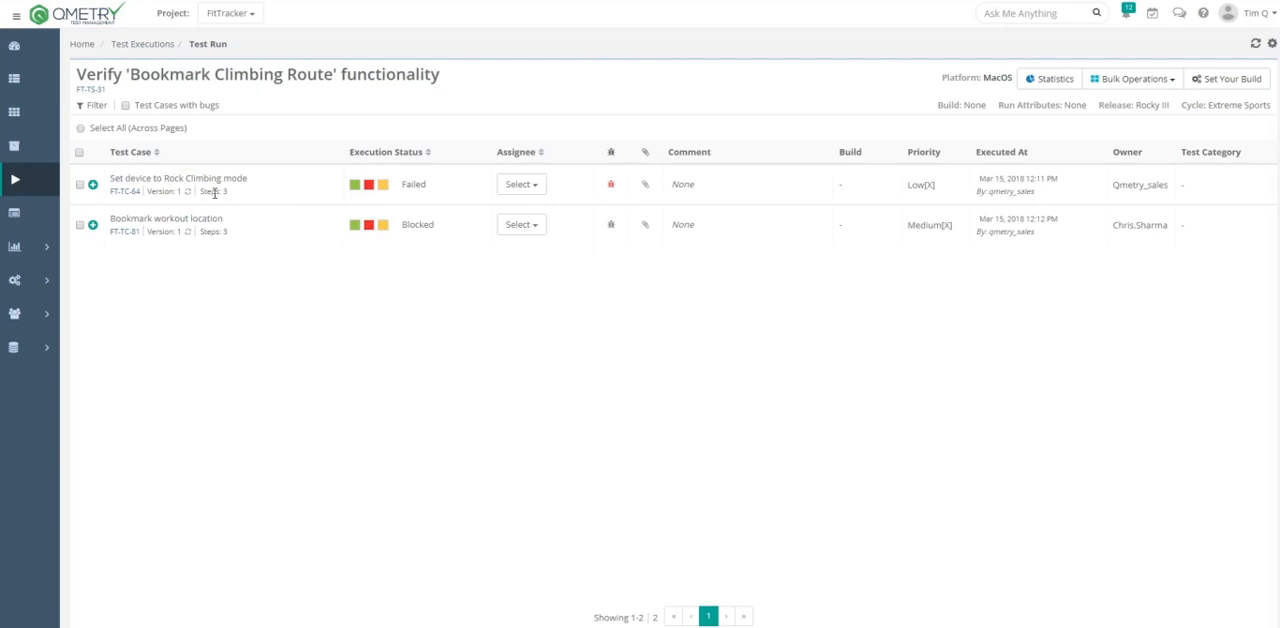
pyautogui.click(216, 191)
pyautogui.click(358, 194)
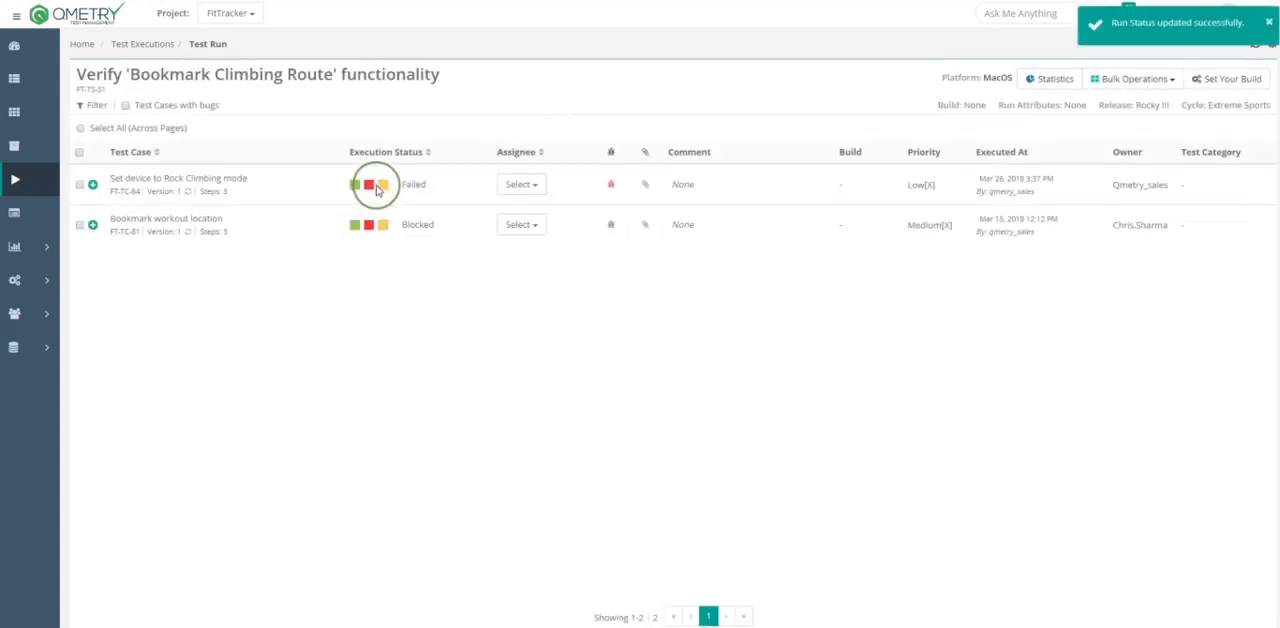
pyautogui.click(383, 190)
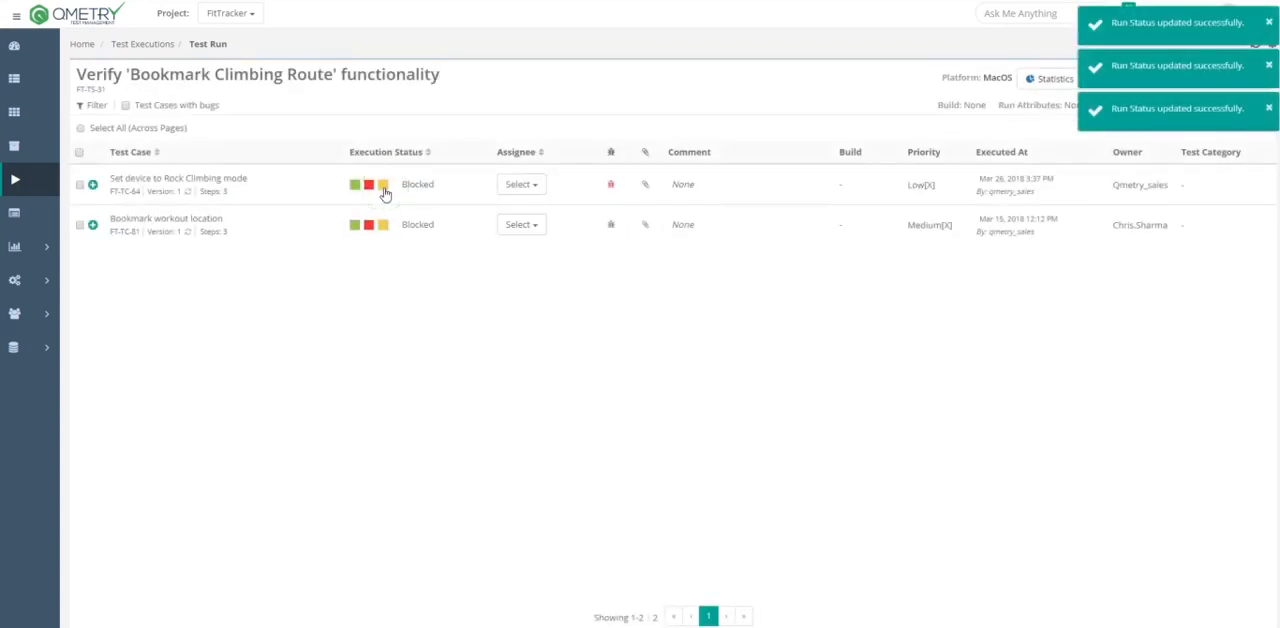
pyautogui.click(427, 186)
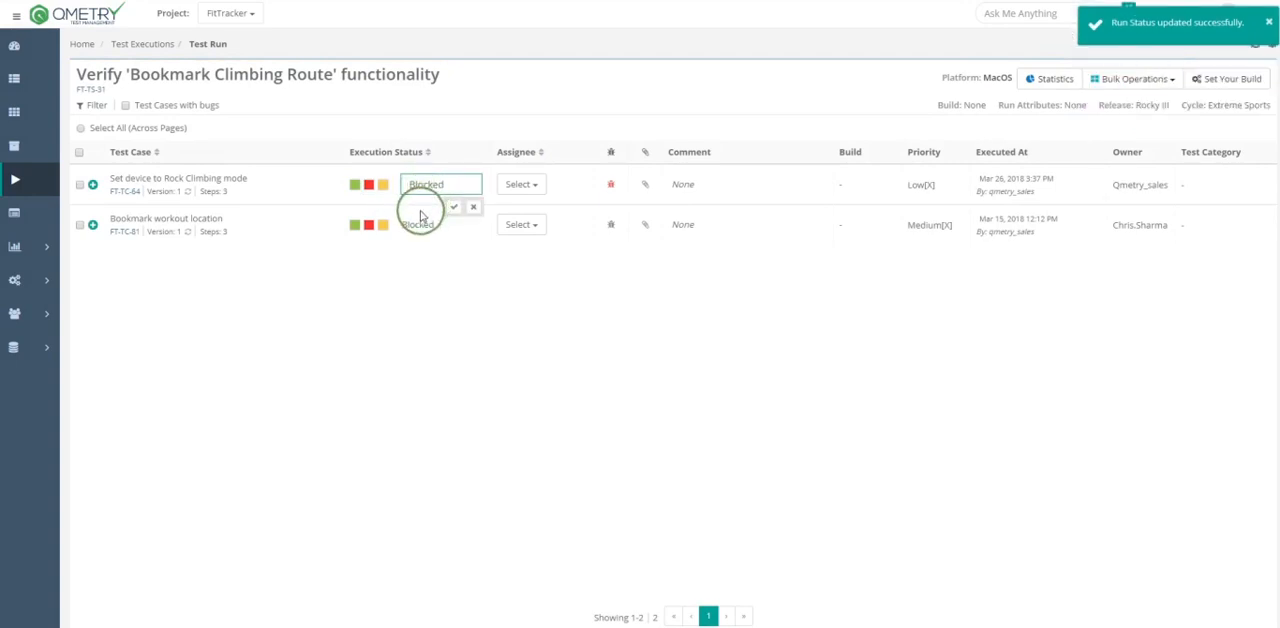
pyautogui.click(425, 186)
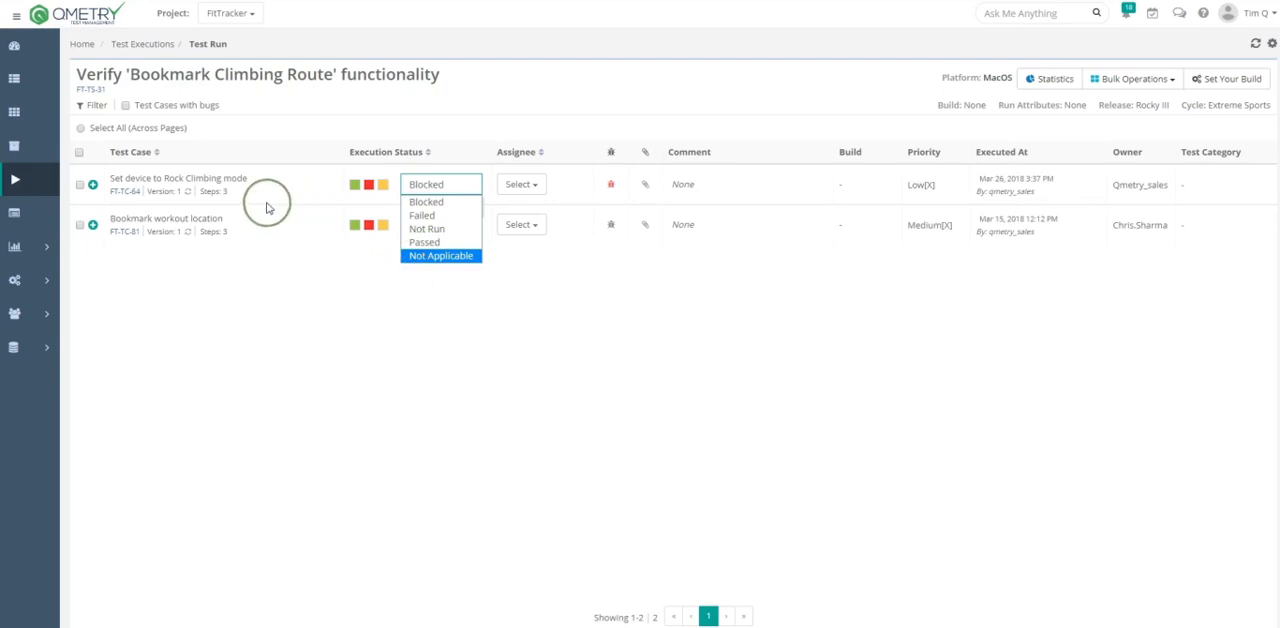
# - Expand the steps of Set device to Rock Climbing mode and mark all three as Passed, checking the first step's attachment dialog
pyautogui.click(92, 184)
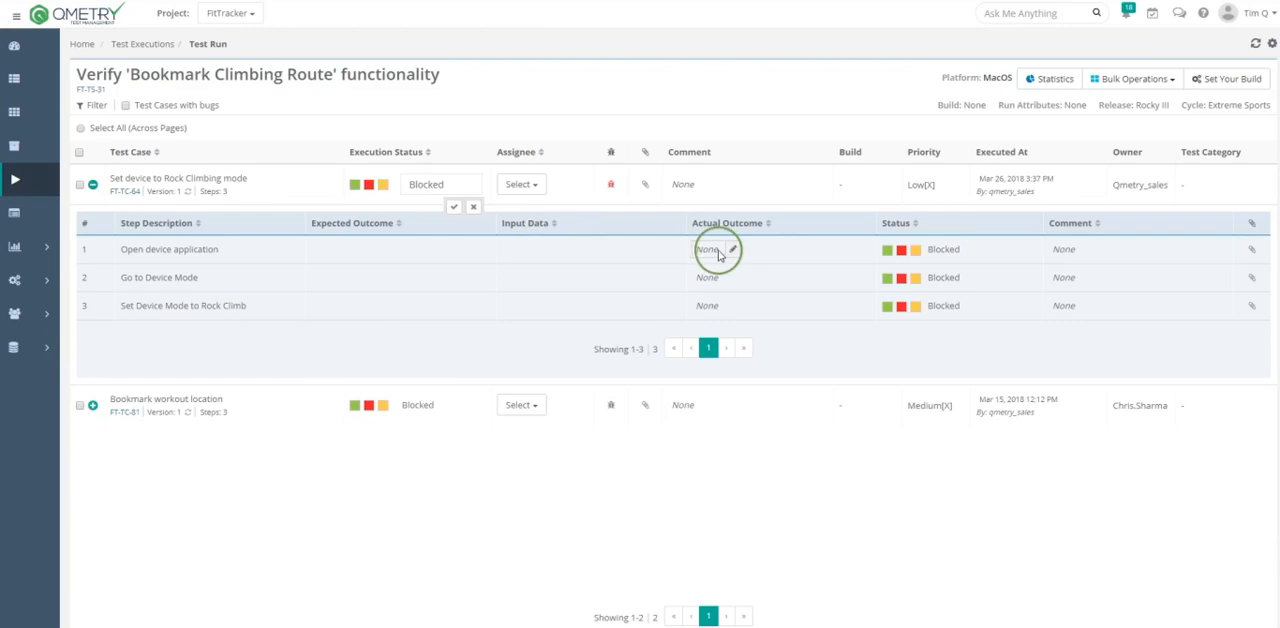
pyautogui.click(889, 251)
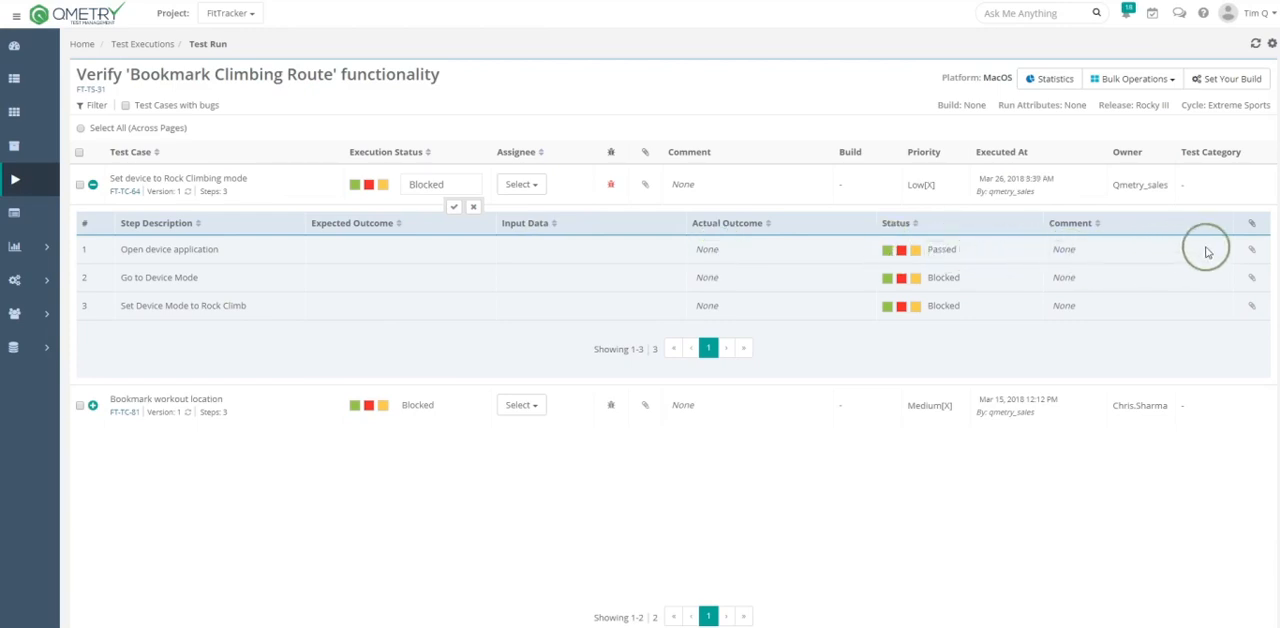
pyautogui.click(1253, 249)
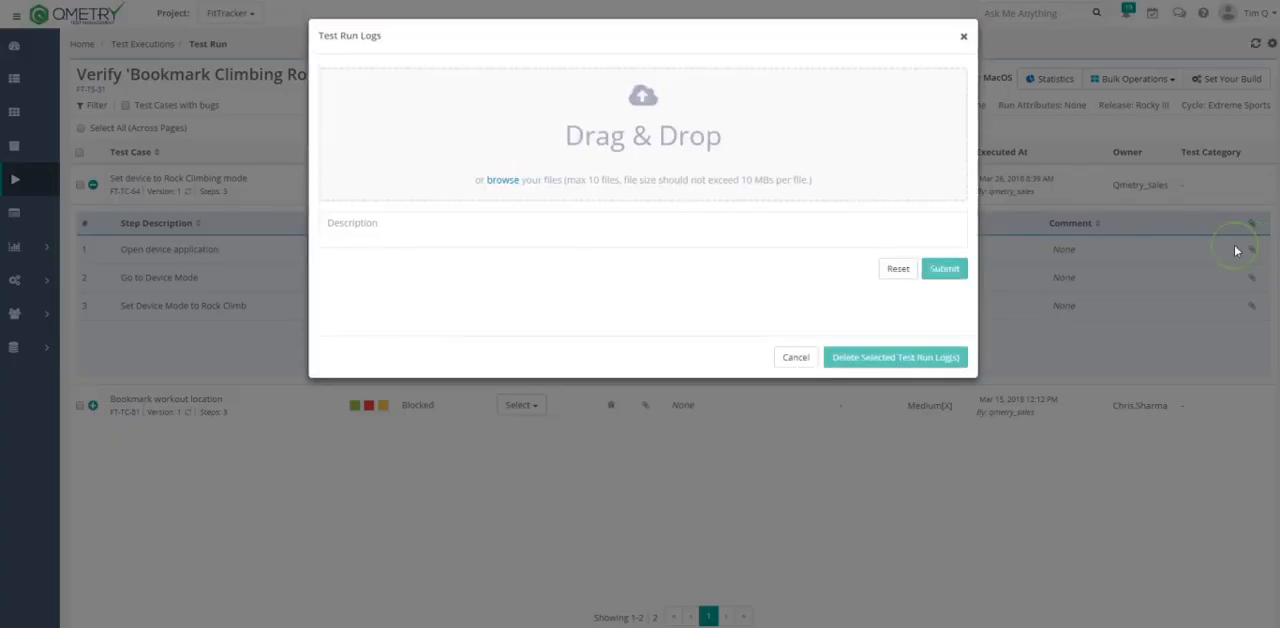
pyautogui.click(792, 357)
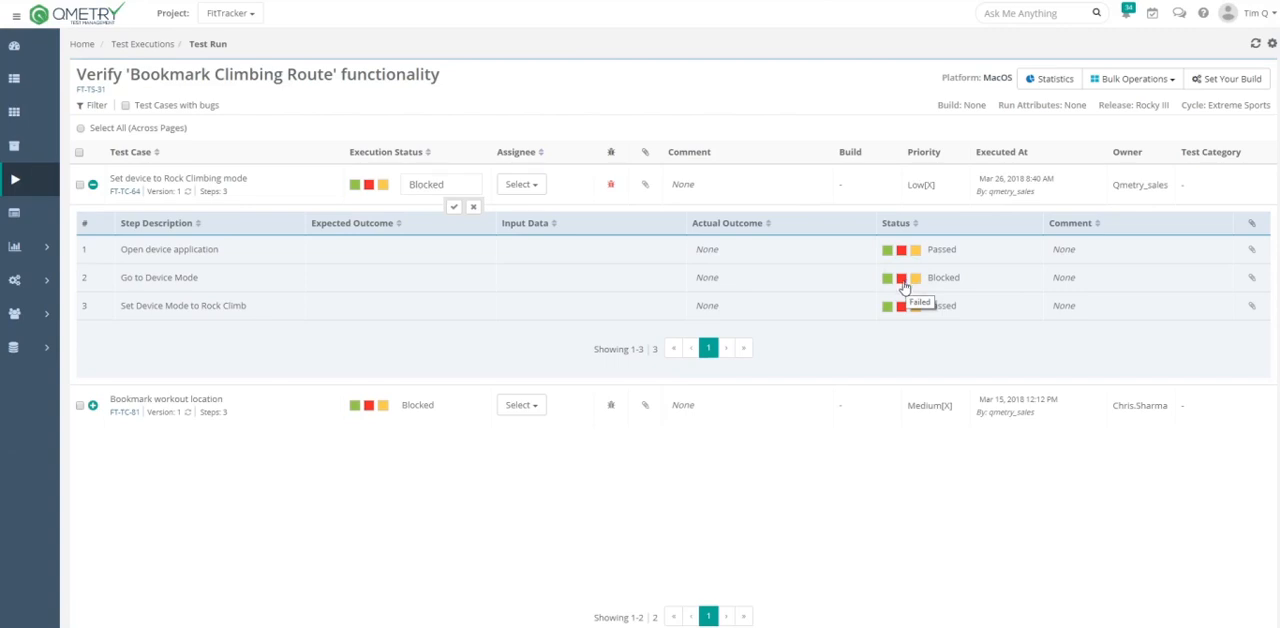
pyautogui.click(888, 279)
pyautogui.click(900, 308)
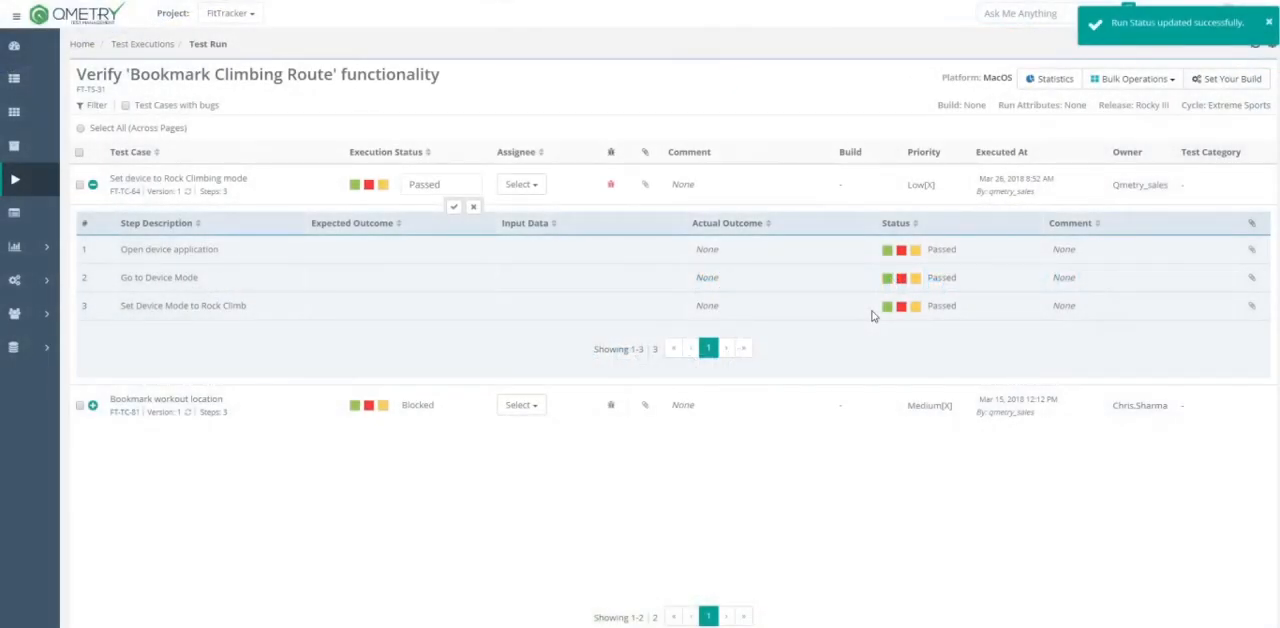
# - Assign Set device to Rock Climbing mode to Lance.Armstrong and set its execution status to Failed
pyautogui.click(520, 186)
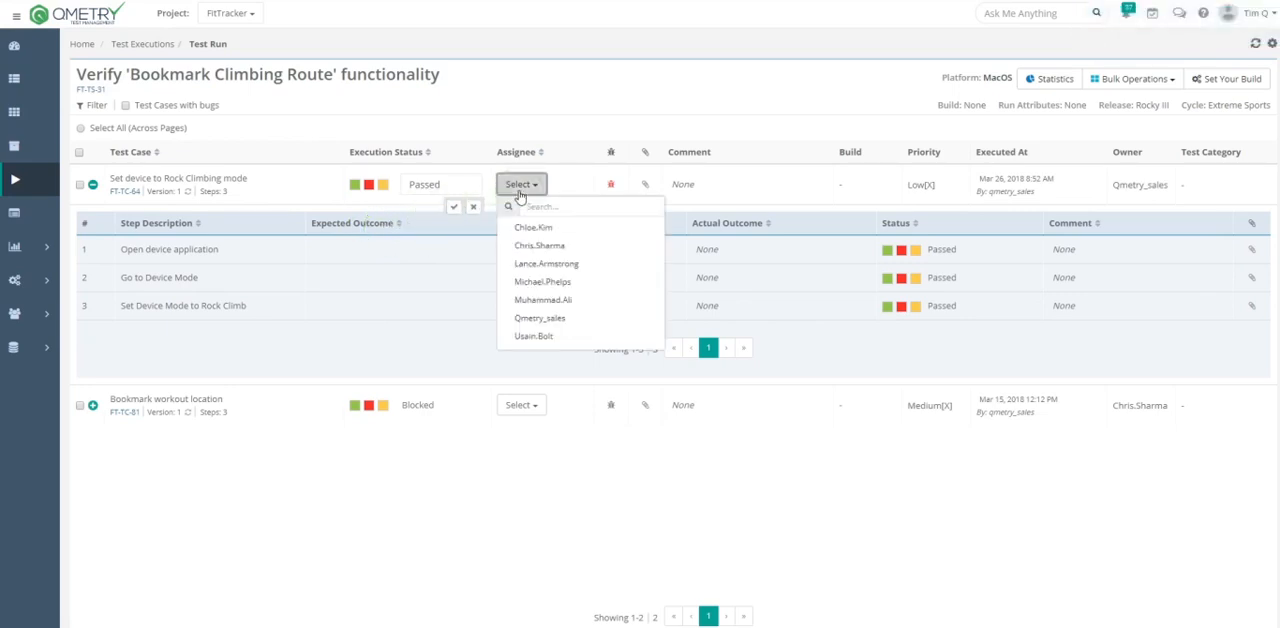
pyautogui.click(523, 263)
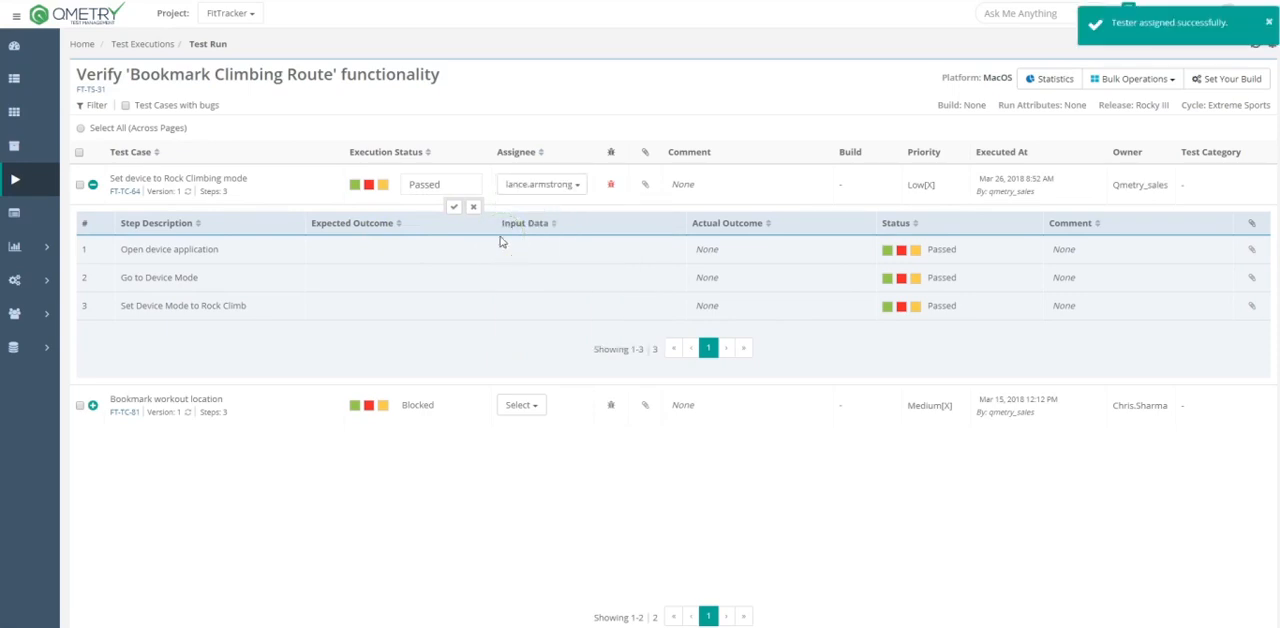
pyautogui.click(368, 185)
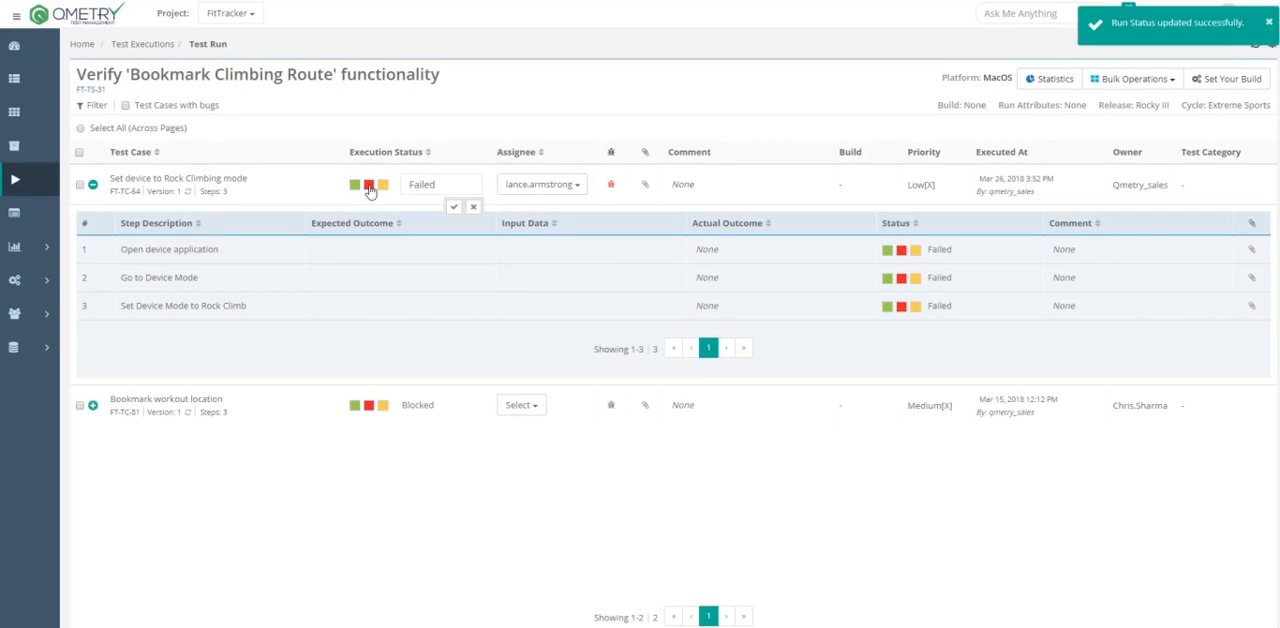
# - Examine the failed test case's linked and available issues and the forms for linking new and external issues, and close the dialog
pyautogui.click(612, 187)
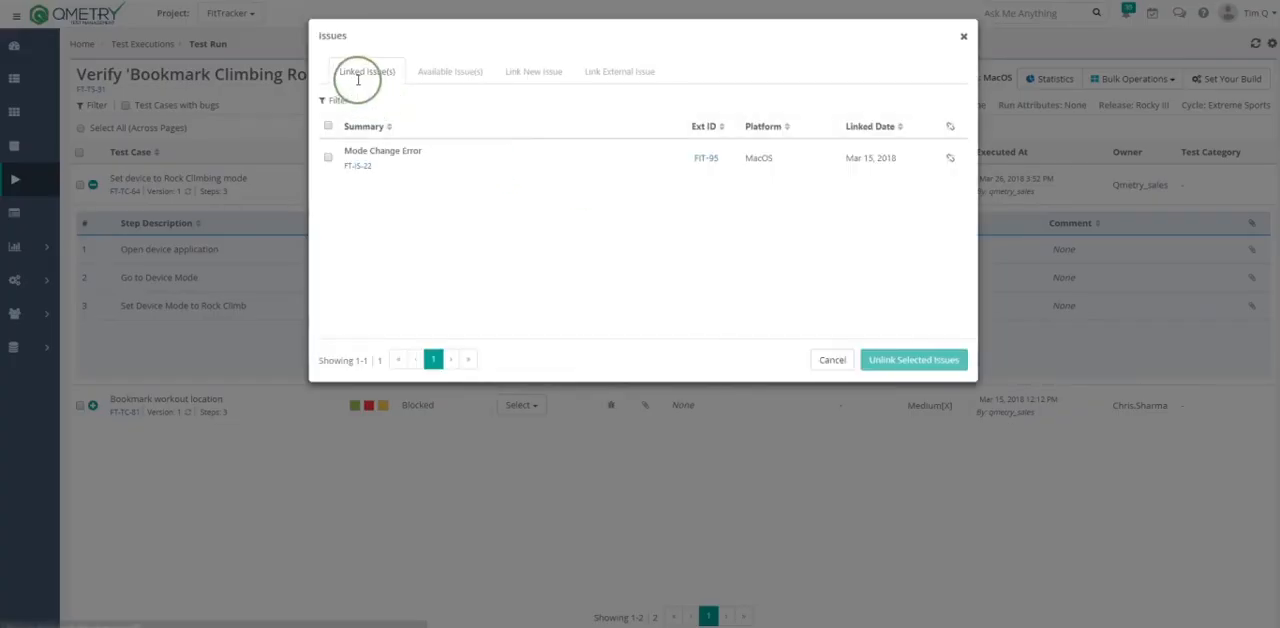
pyautogui.click(470, 76)
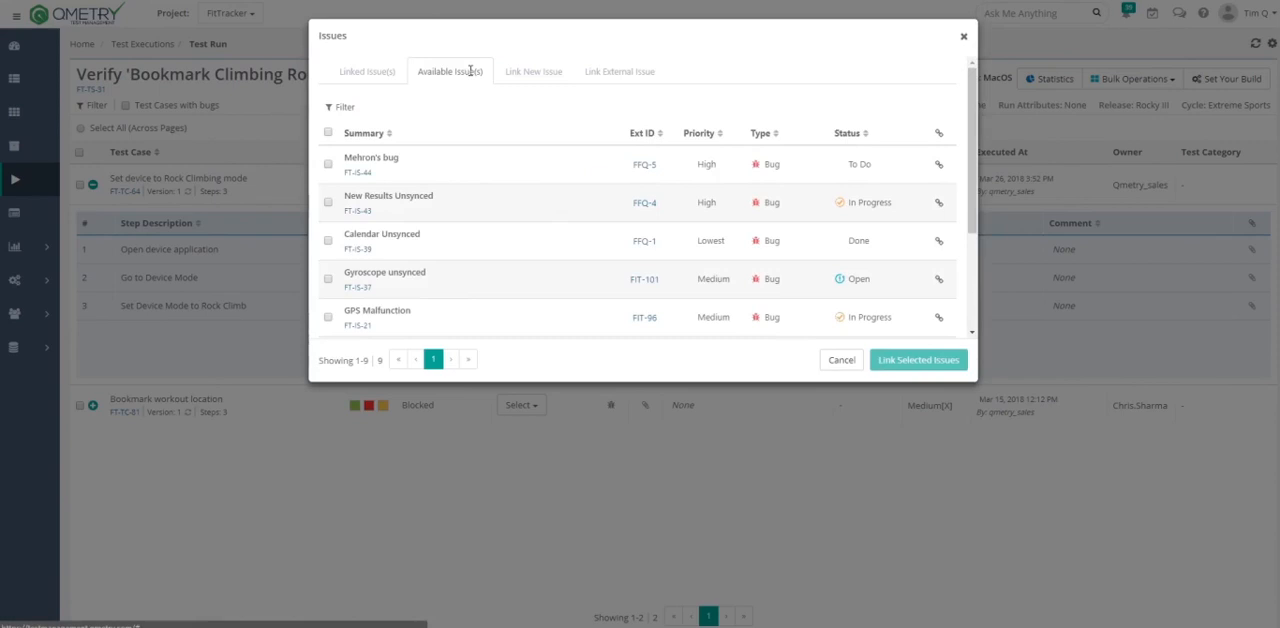
pyautogui.click(531, 75)
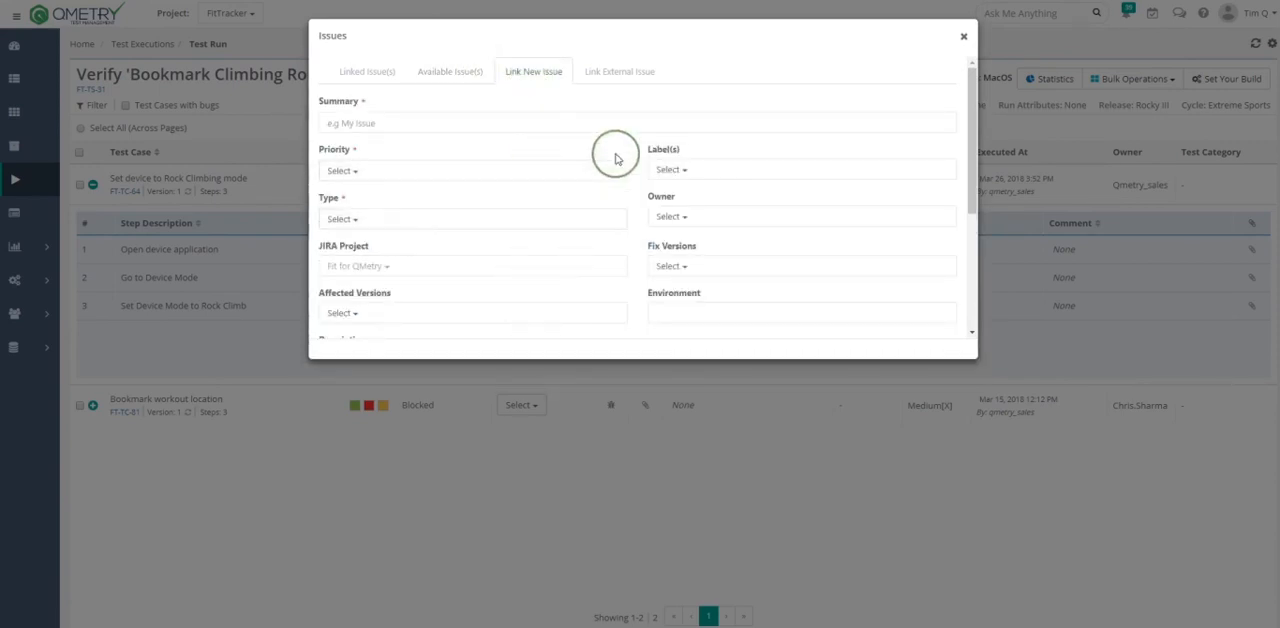
pyautogui.click(619, 72)
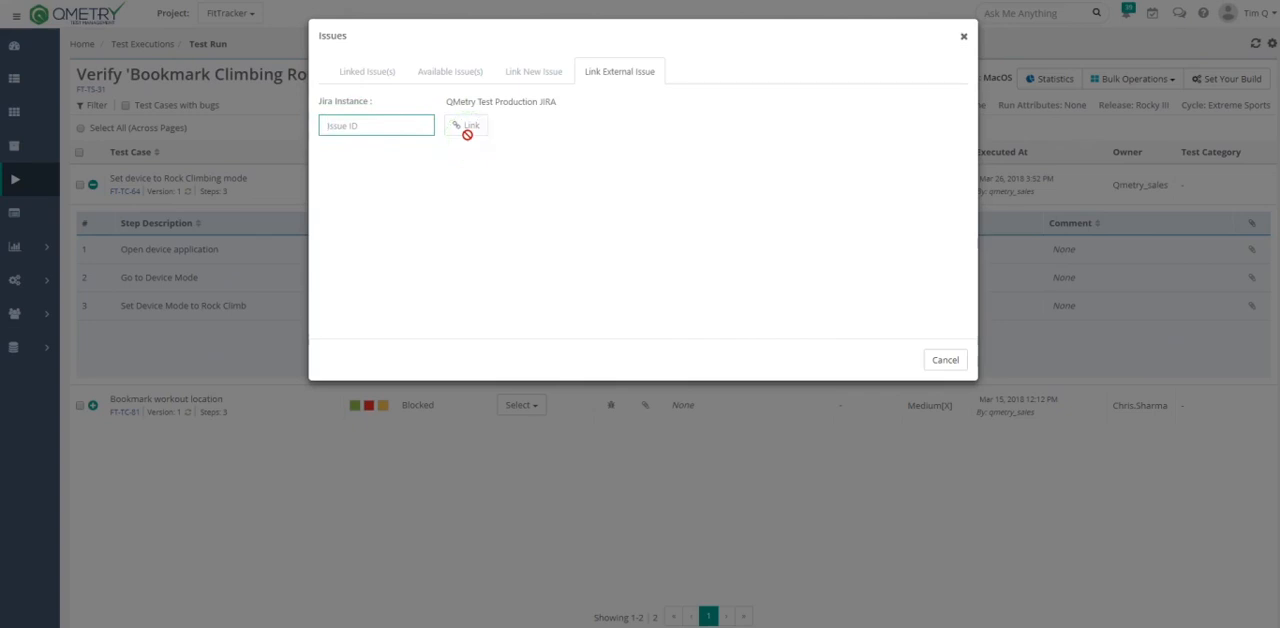
pyautogui.click(470, 126)
pyautogui.click(945, 360)
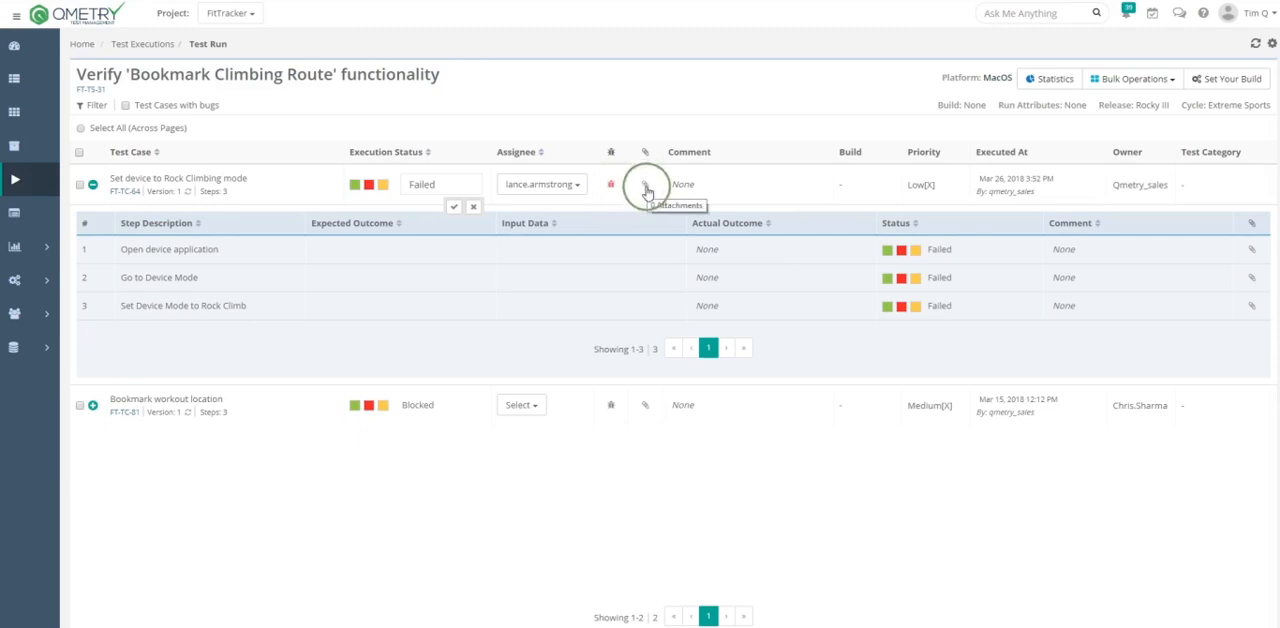
# - Open the comment of Set device to Rock Climbing mode for editing, and leave it empty
pyautogui.moveTo(668, 188)
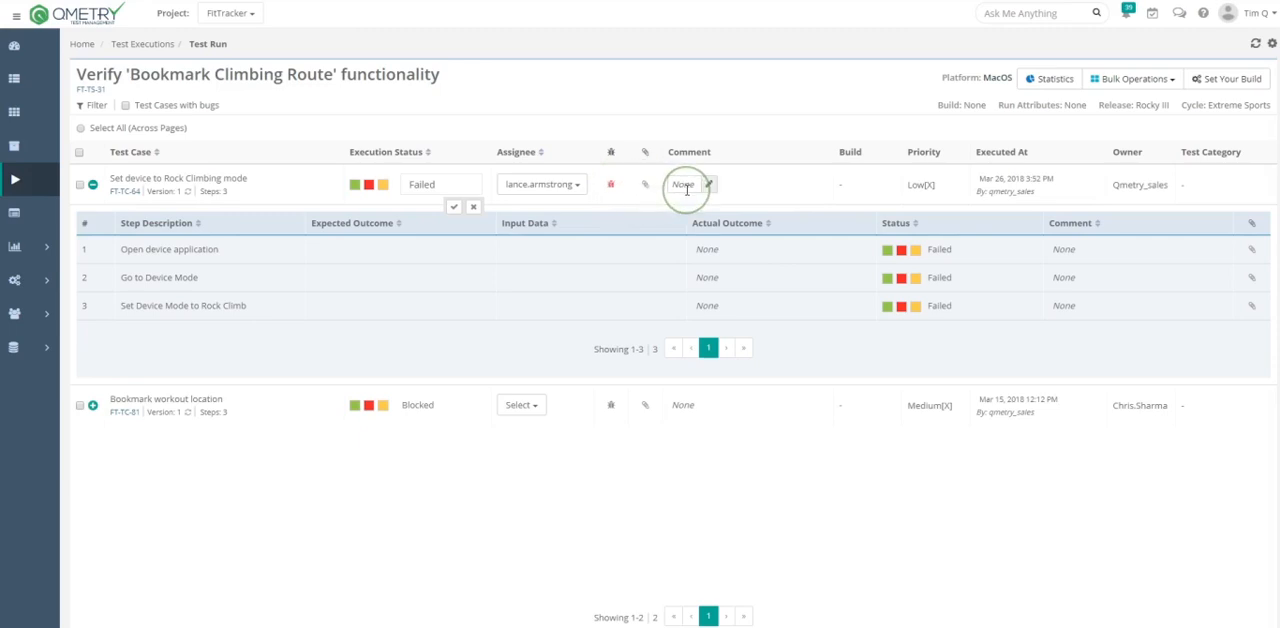
pyautogui.click(686, 189)
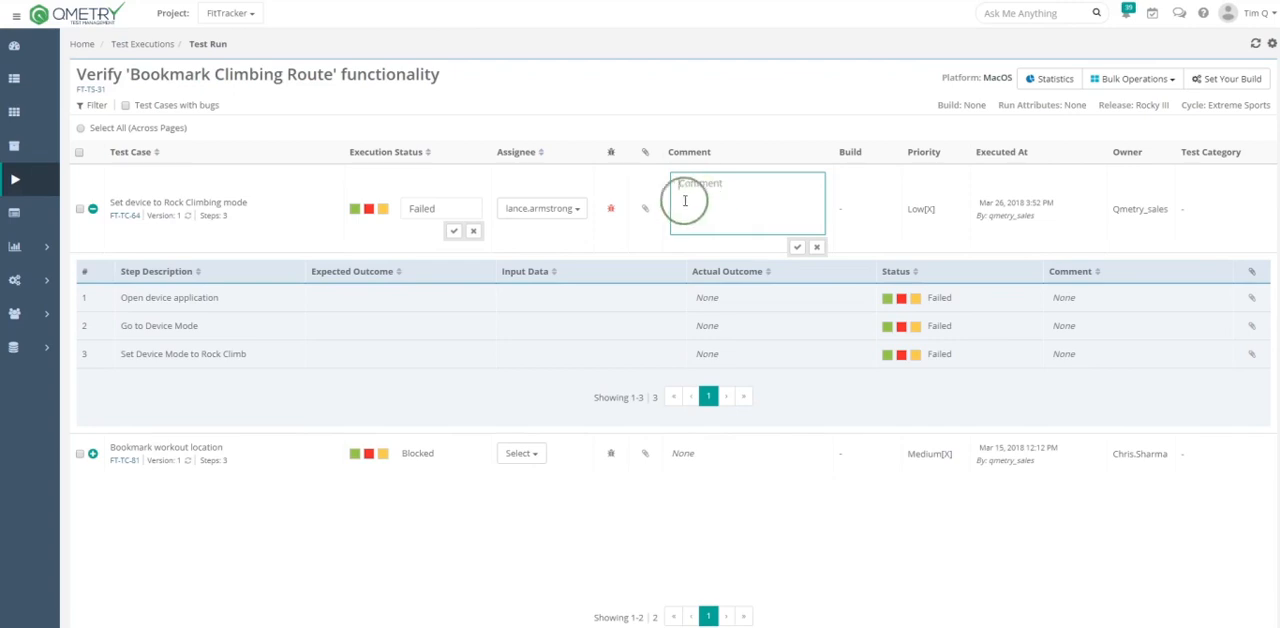
pyautogui.click(354, 209)
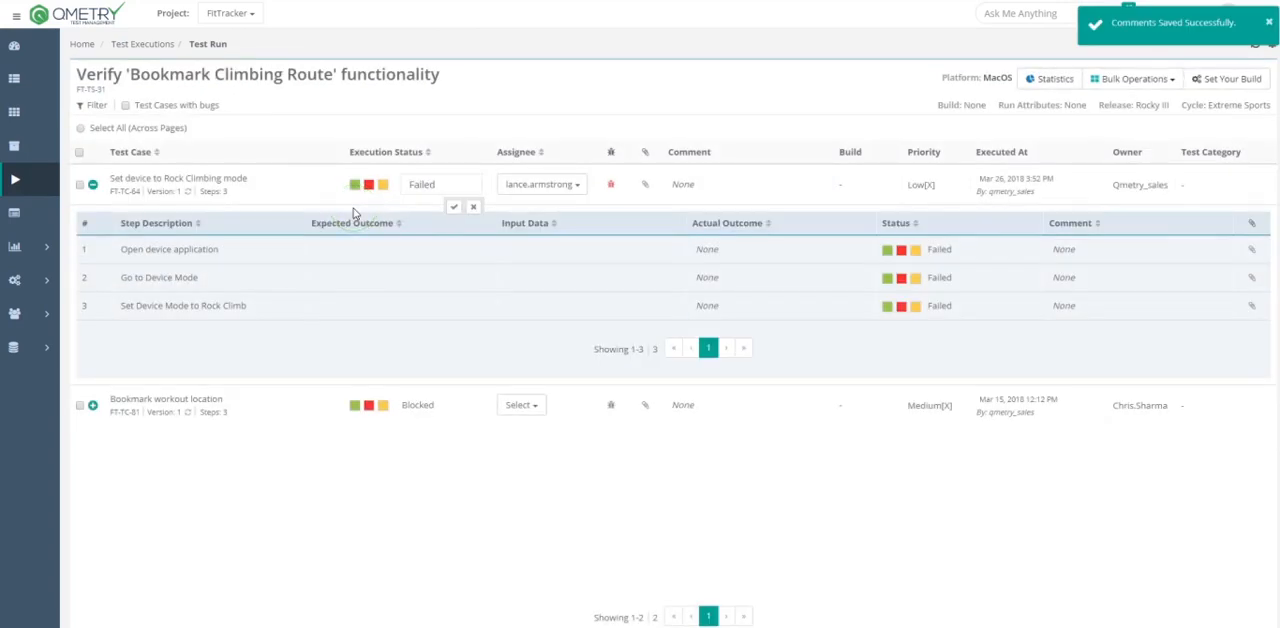
# - Select the linked issue Mode Change Error as if to unlink it from the test case, and cancel
pyautogui.click(611, 186)
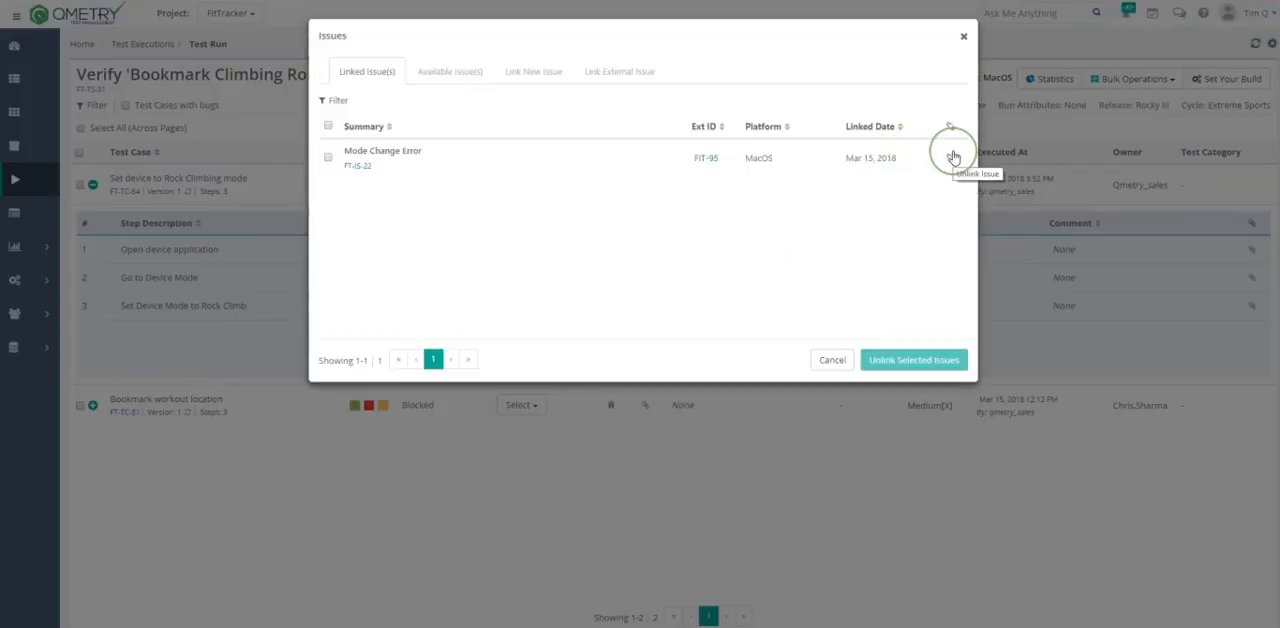
pyautogui.click(328, 160)
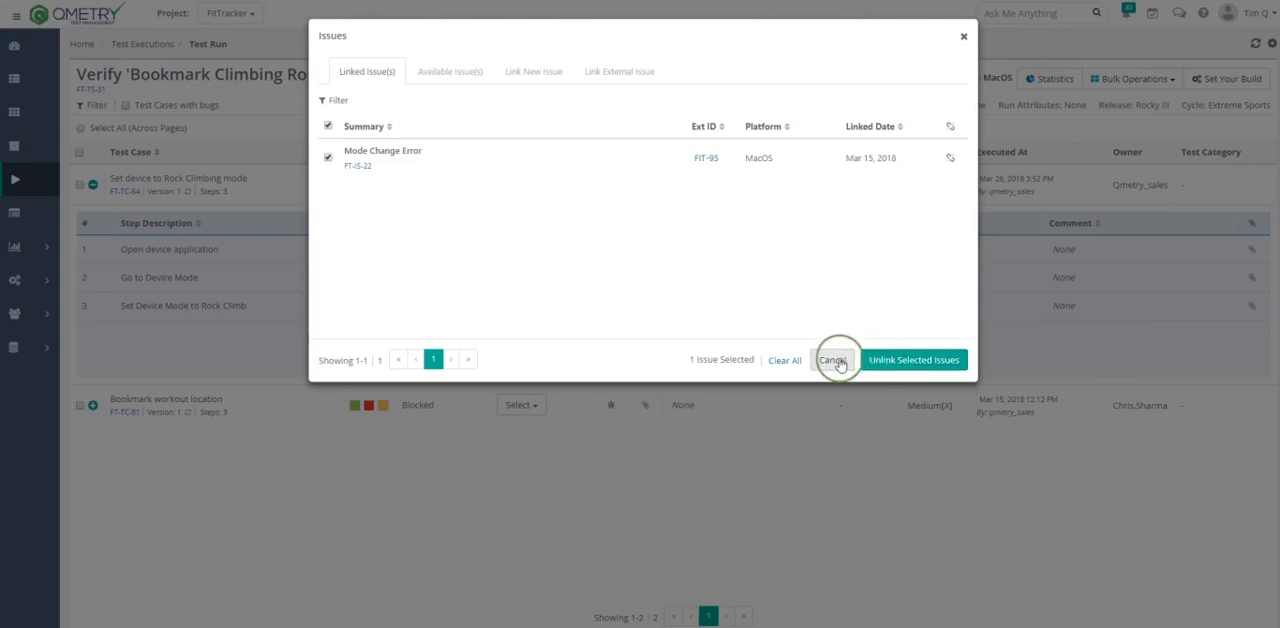
pyautogui.click(834, 360)
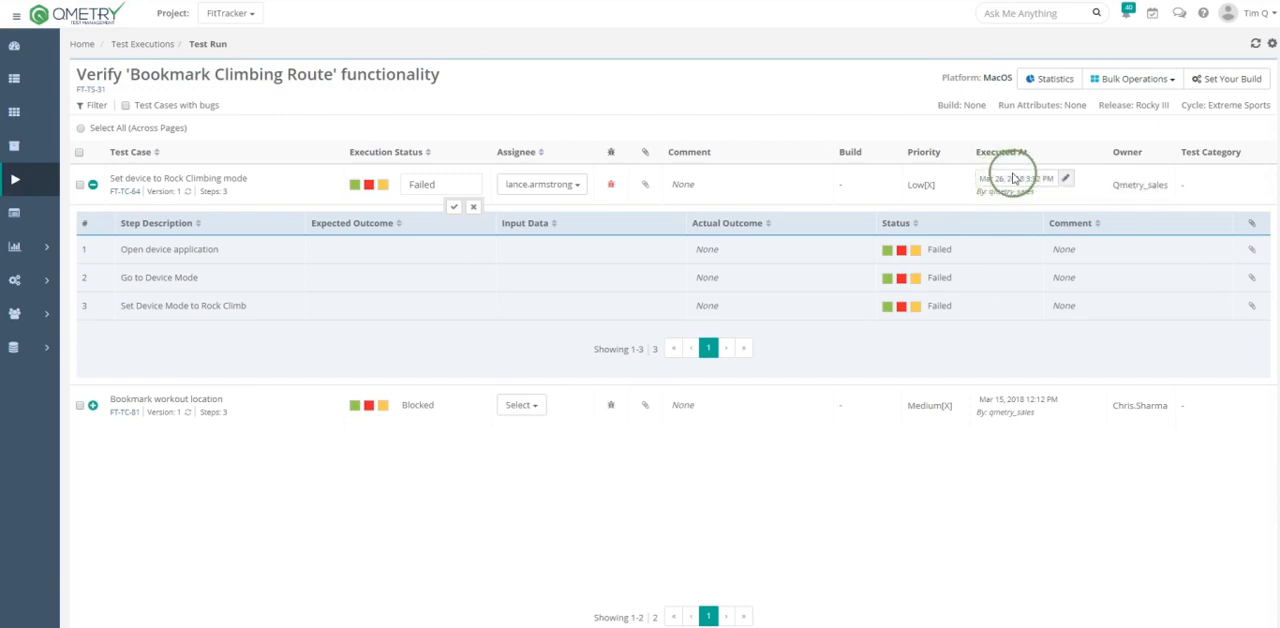
# - Open the Executed At date and time of Set device to Rock Climbing mode for editing
pyautogui.click(1066, 181)
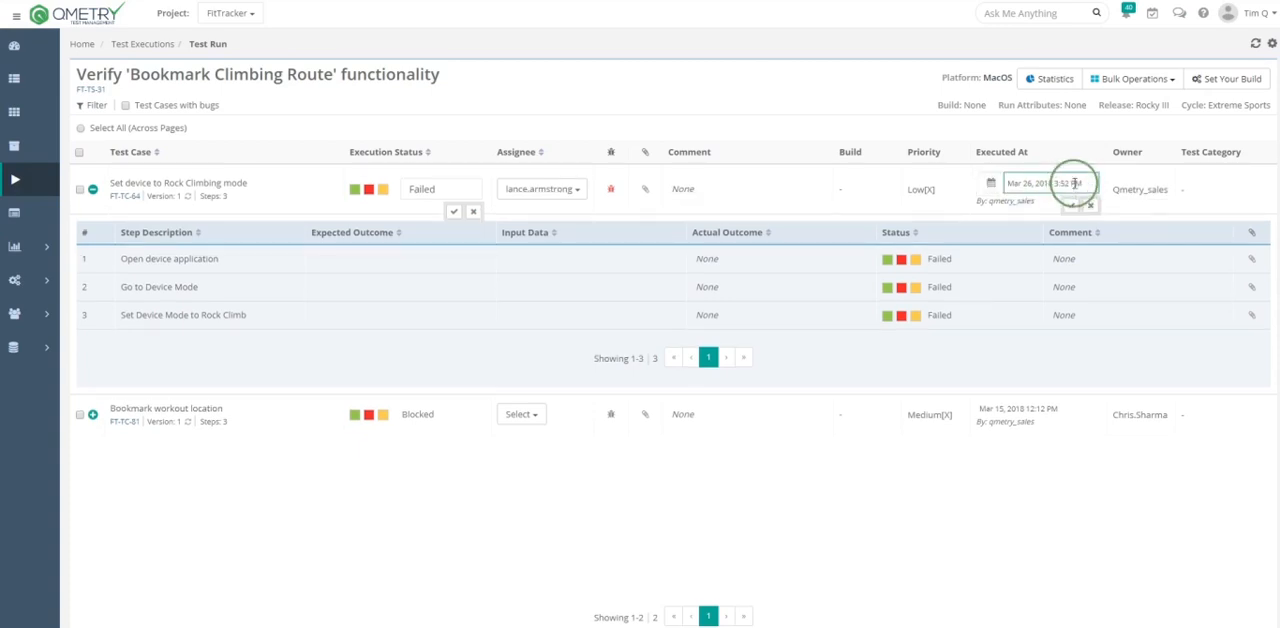
pyautogui.click(1074, 186)
pyautogui.click(1097, 399)
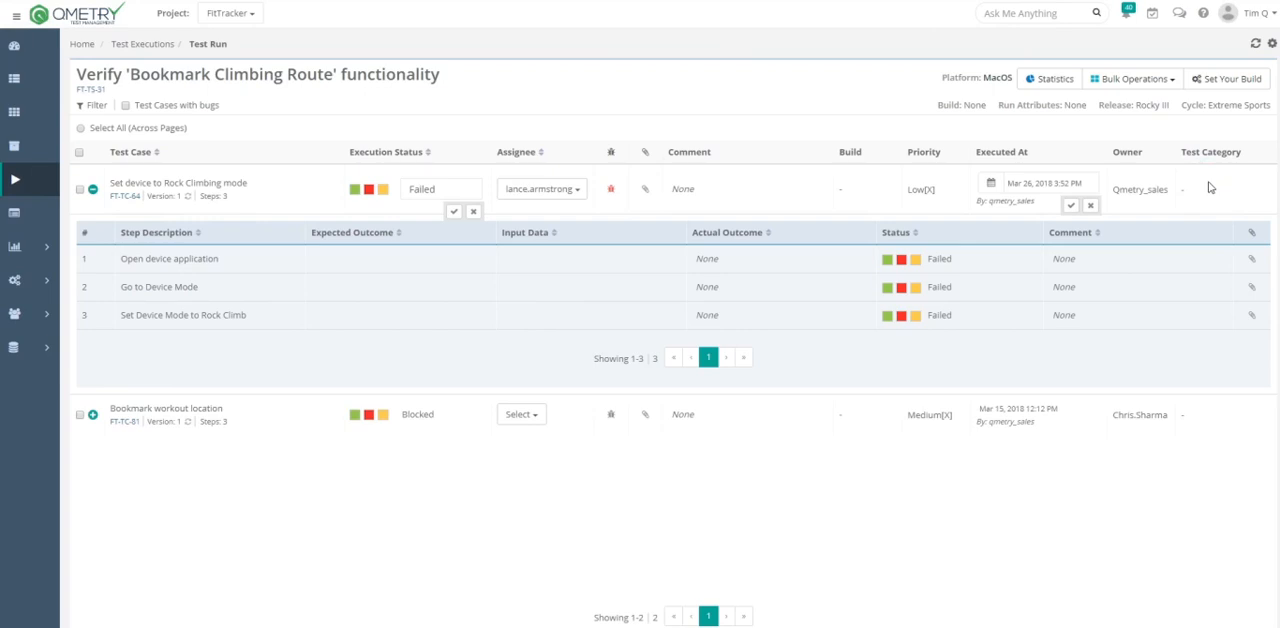
# - Show the execution statistics of the MacOS test run
pyautogui.click(1054, 81)
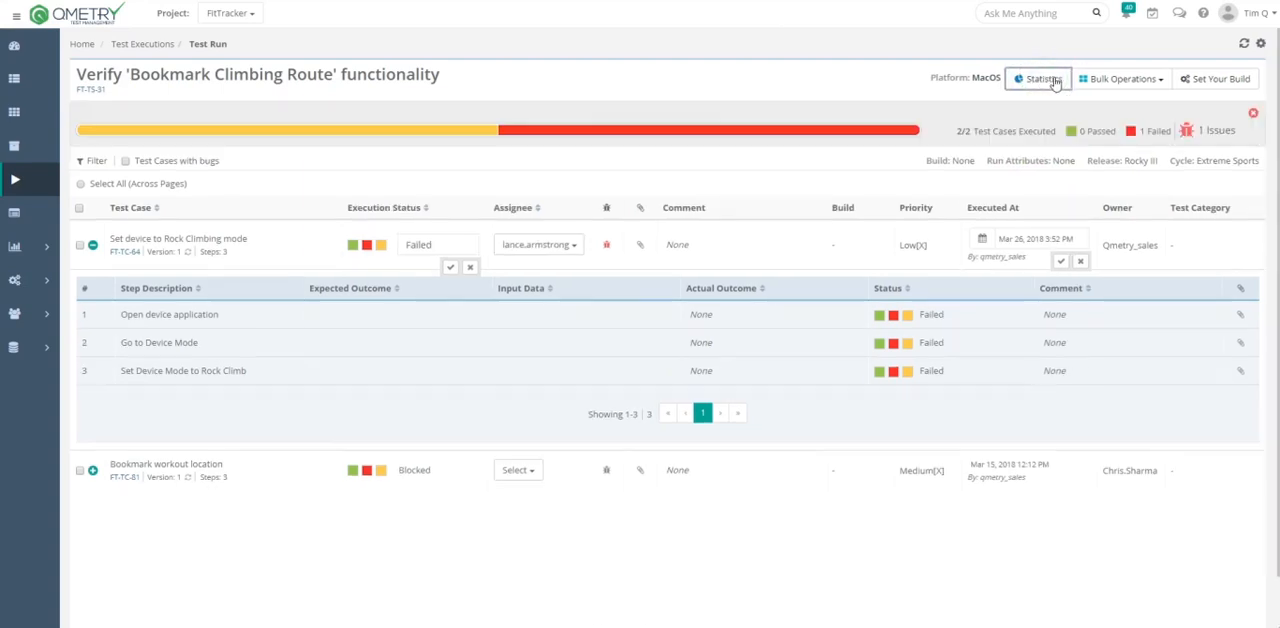
pyautogui.moveTo(722, 134)
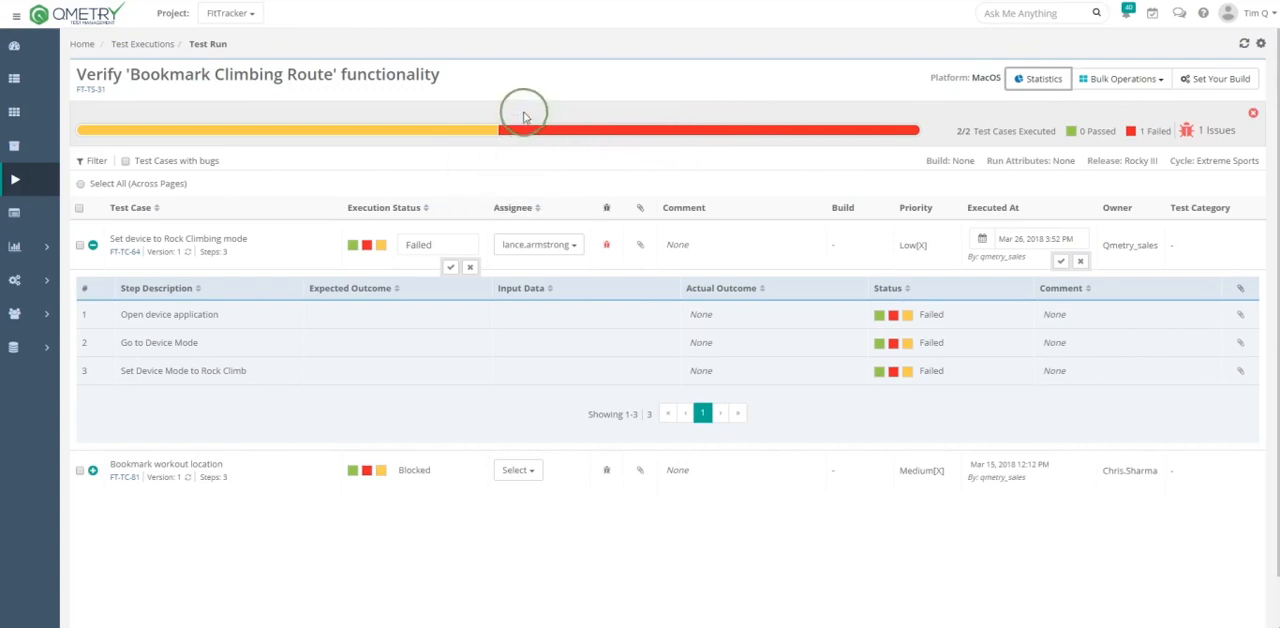
# - Collapse the steps of Set device to Rock Climbing mode and select both test cases in the run
pyautogui.moveTo(866, 134)
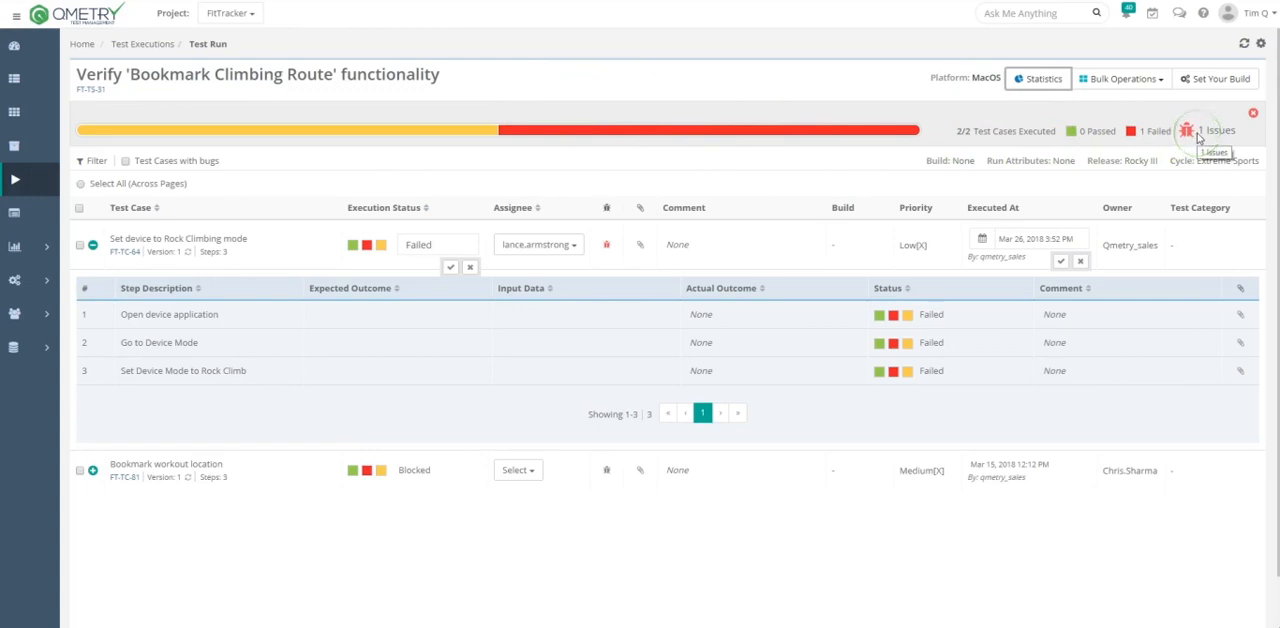
pyautogui.click(88, 246)
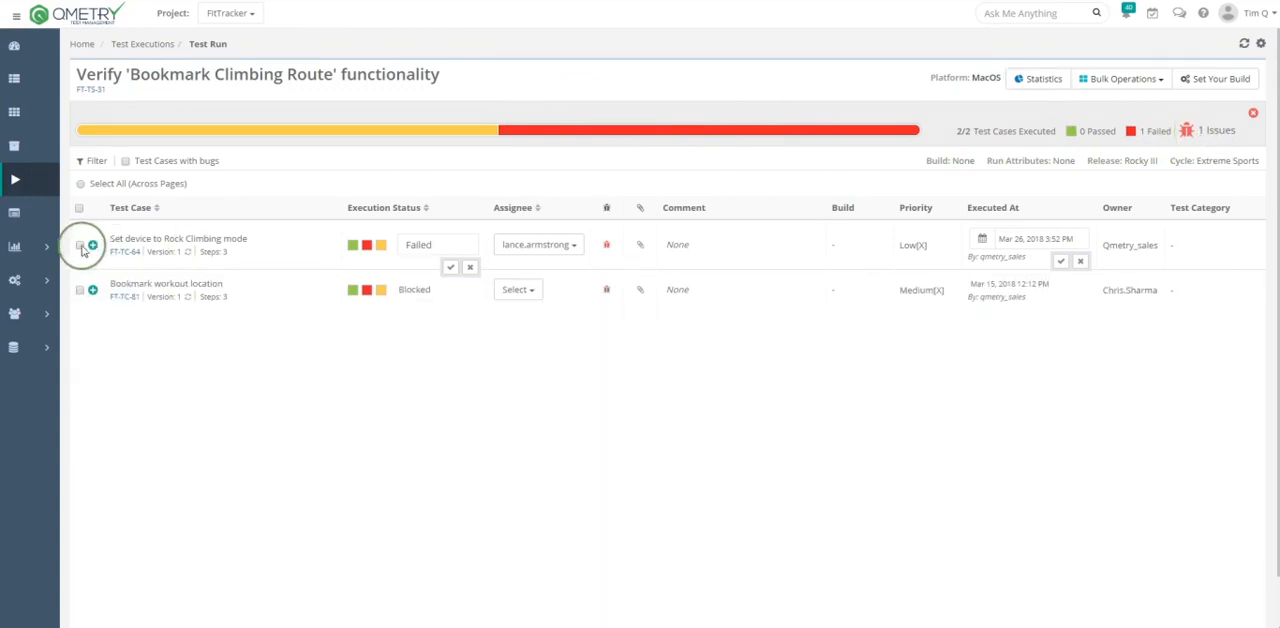
pyautogui.click(80, 246)
pyautogui.click(80, 290)
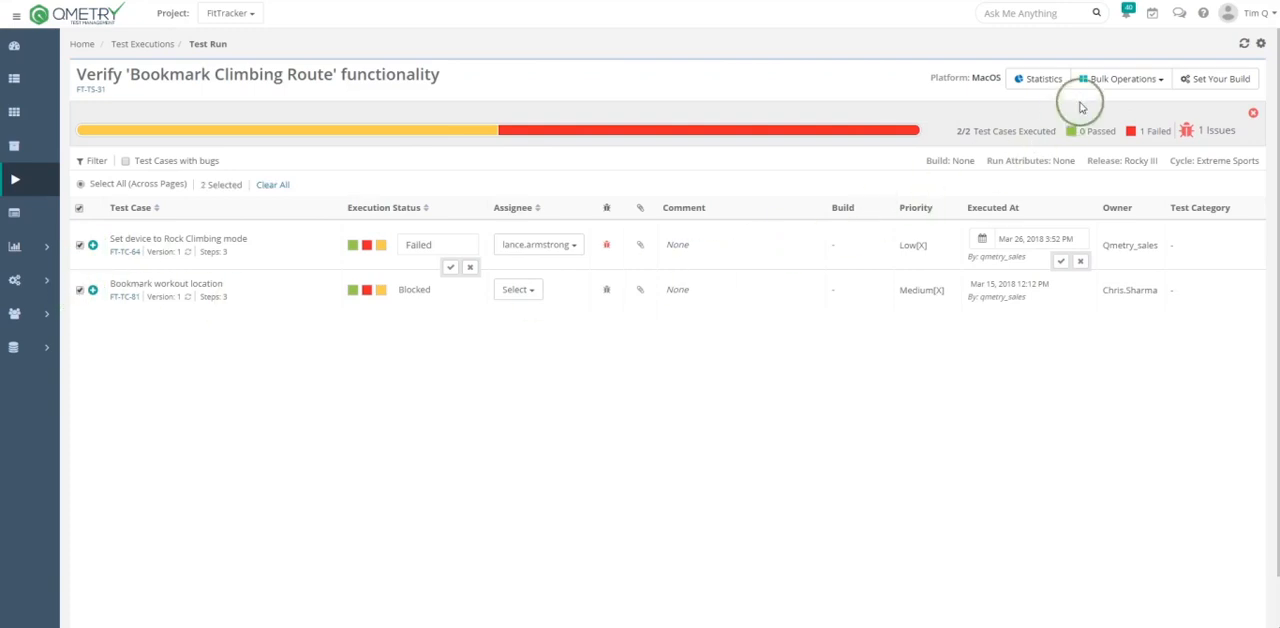
# - Show the bulk Execution Status choices and the bulk Assignee choices for the two selected test cases
pyautogui.click(1108, 78)
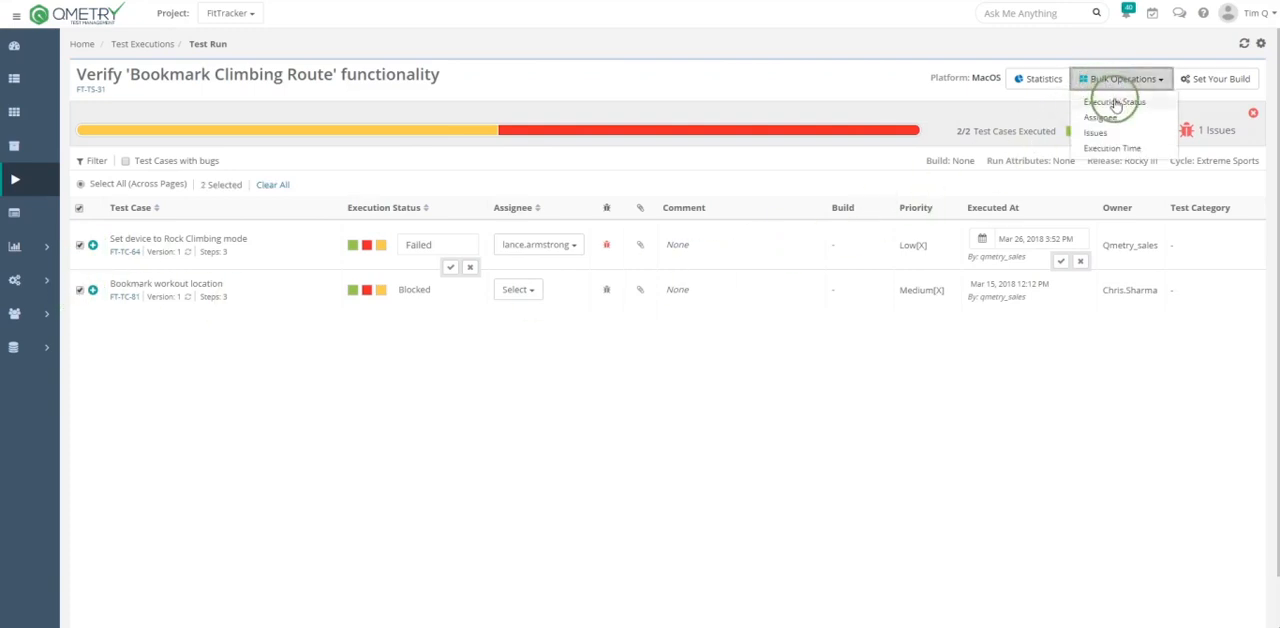
pyautogui.click(1114, 102)
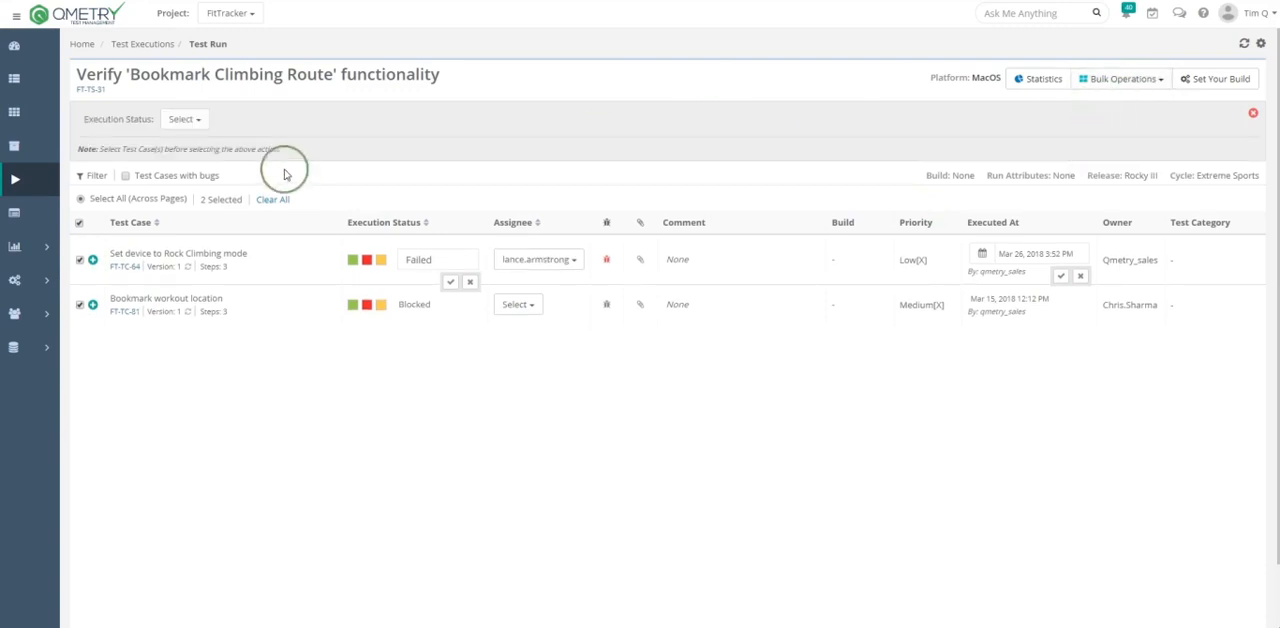
pyautogui.click(200, 128)
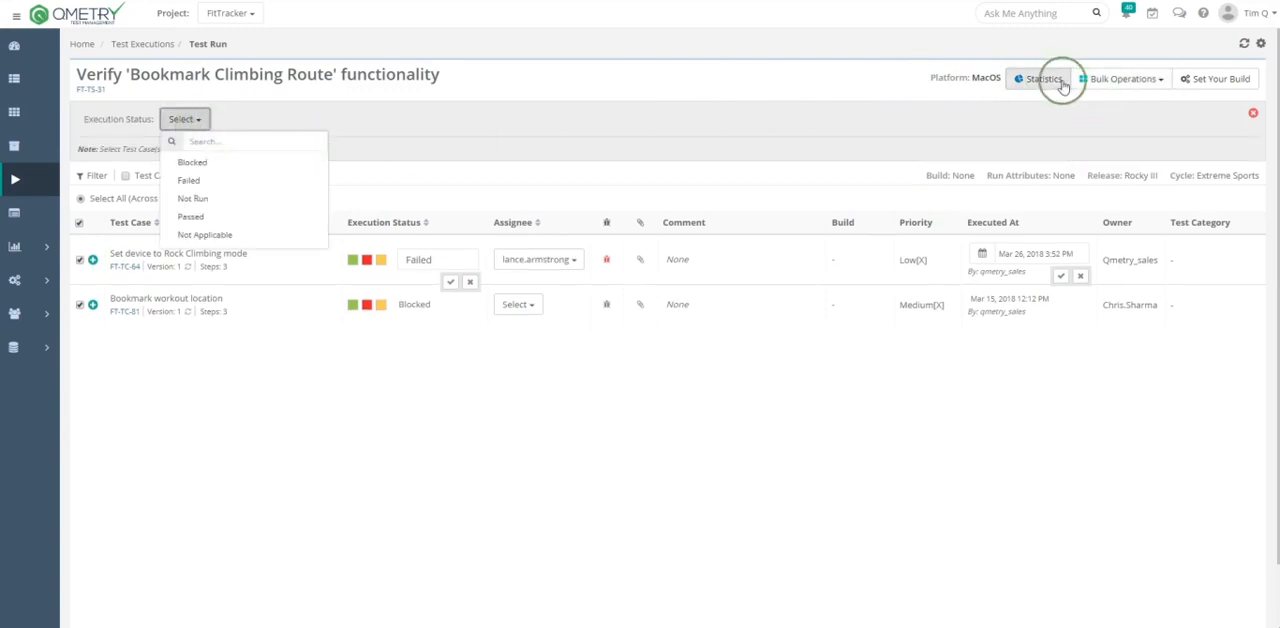
pyautogui.click(1117, 80)
pyautogui.click(1112, 108)
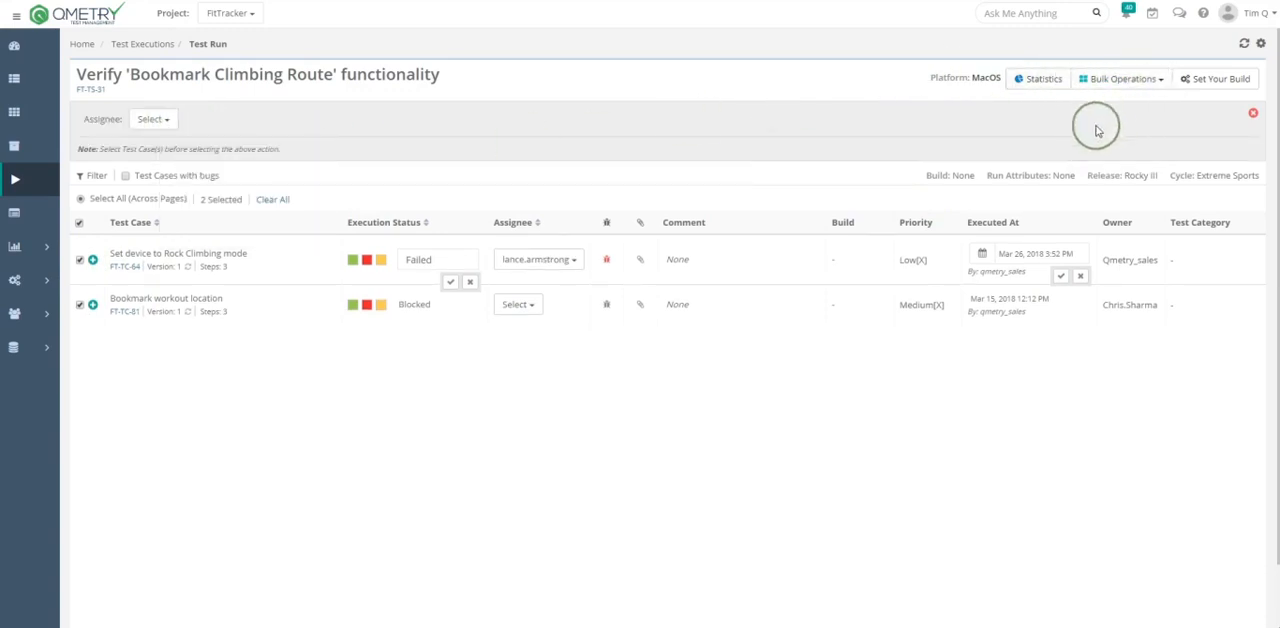
pyautogui.click(153, 119)
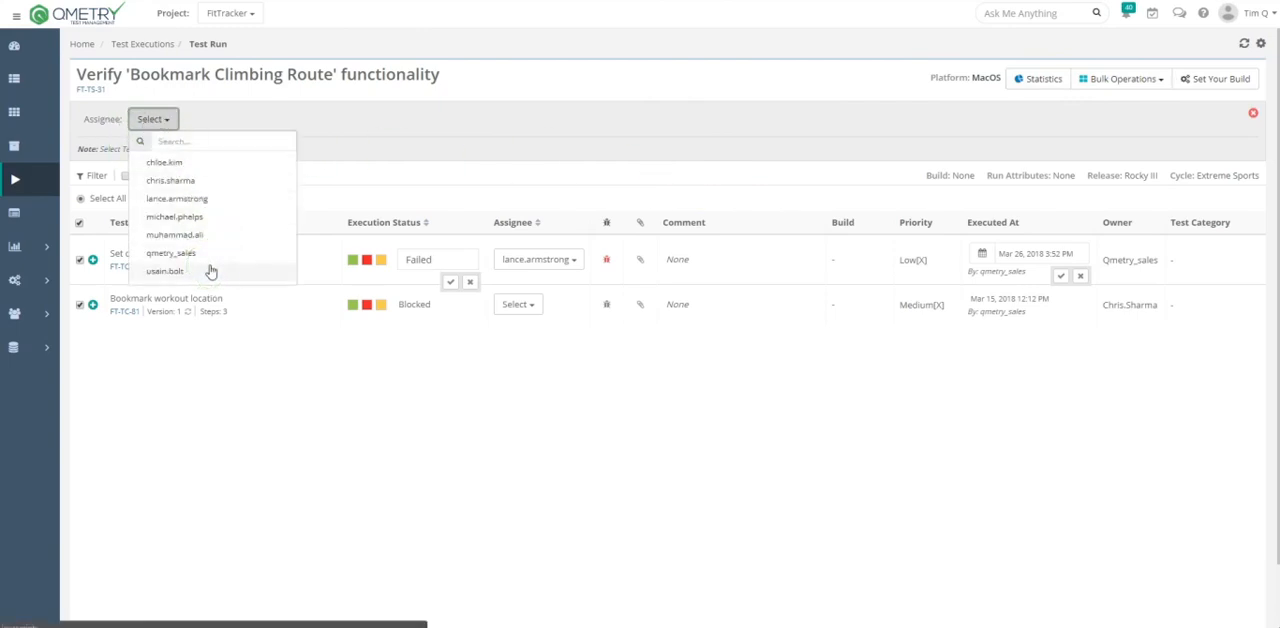
# - Open the bulk list of issues available for linking, cancel it, and show the bulk Execution Time setting
pyautogui.click(1105, 78)
pyautogui.click(1098, 133)
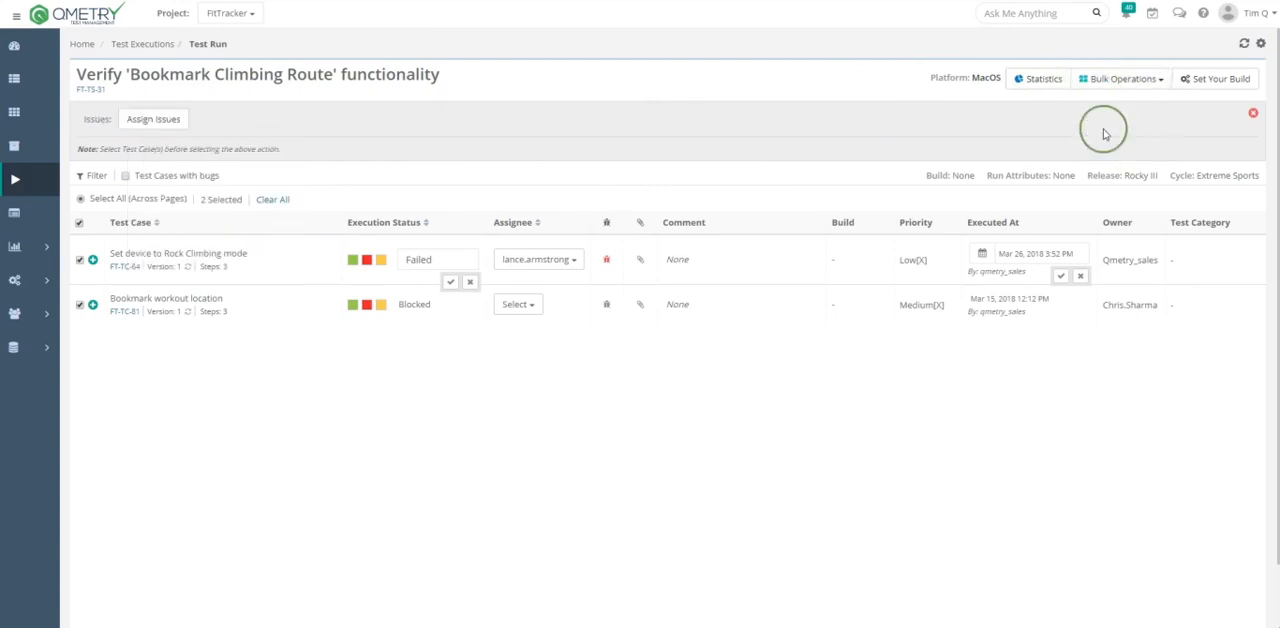
pyautogui.click(153, 120)
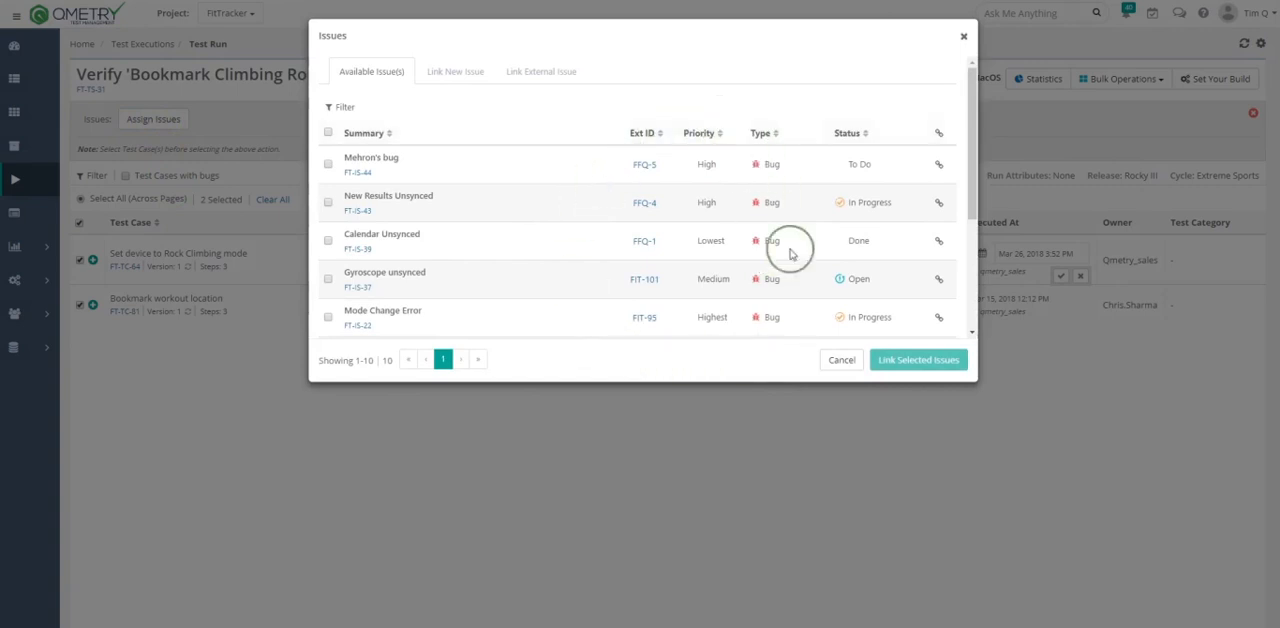
pyautogui.click(855, 368)
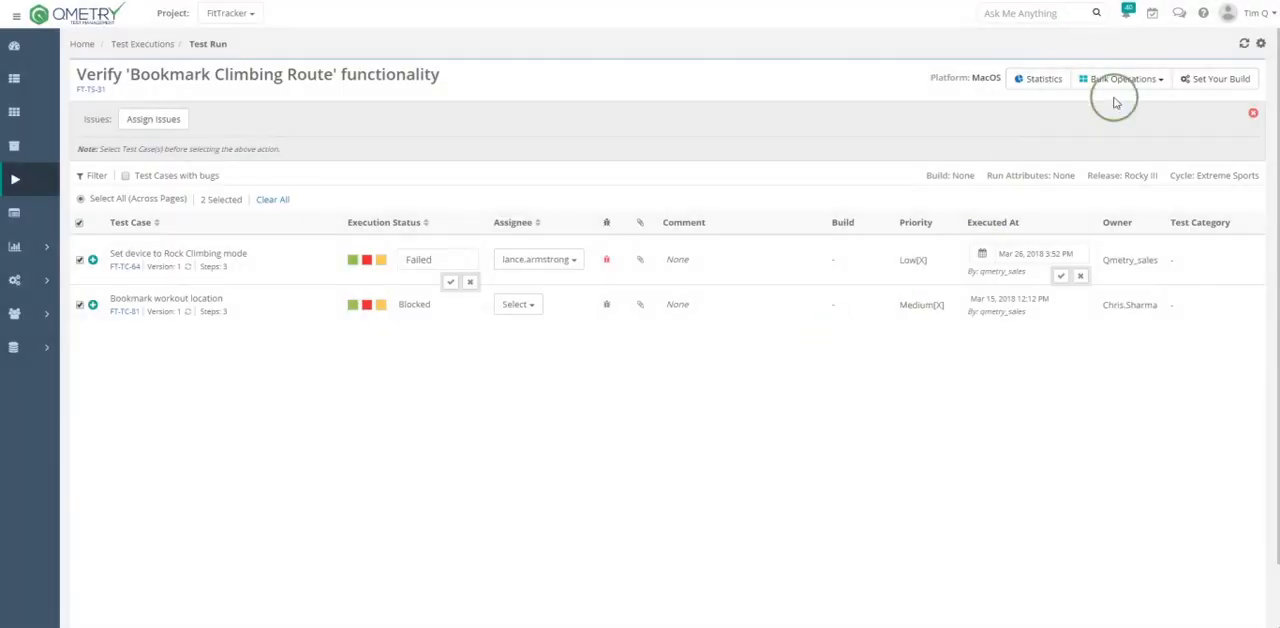
pyautogui.click(1116, 88)
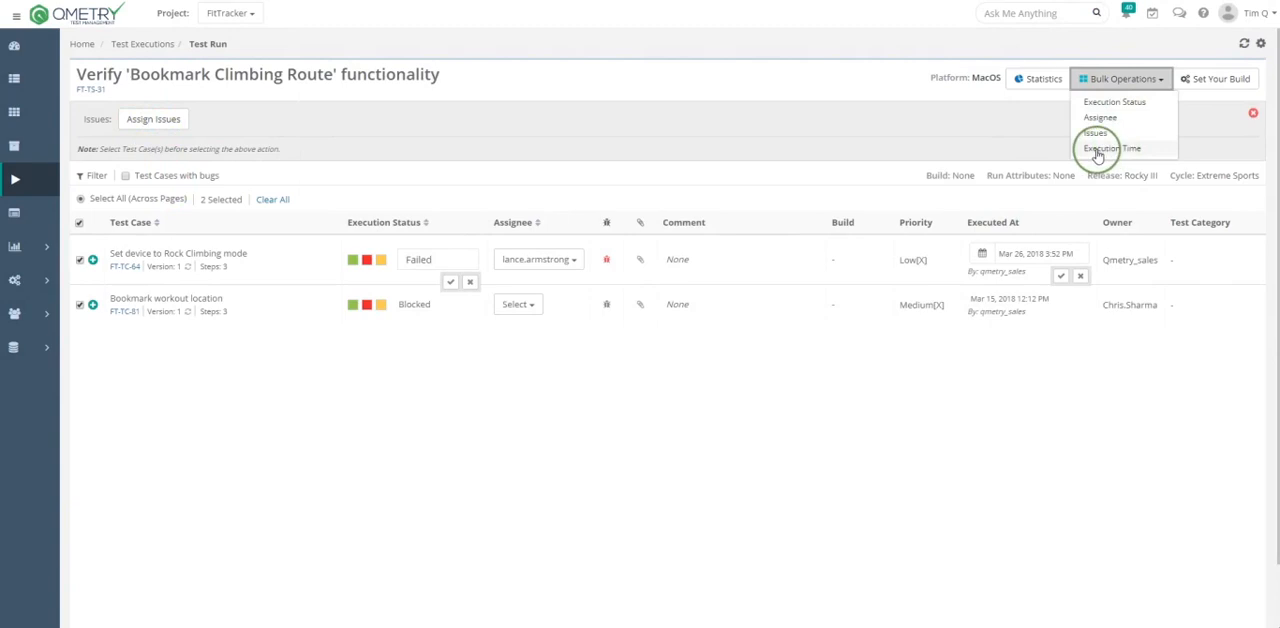
pyautogui.click(1105, 148)
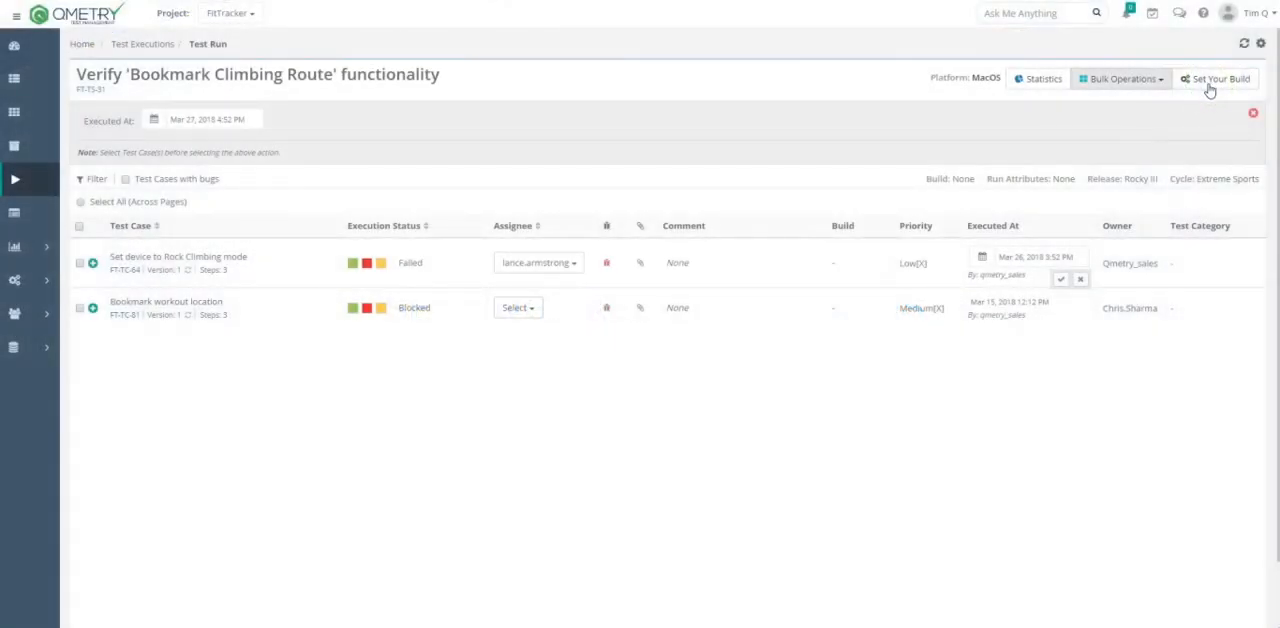
# - Set the test run's build to Build 1 and mark Set device to Rock Climbing mode and Bookmark workout location as Passed
pyautogui.click(1206, 84)
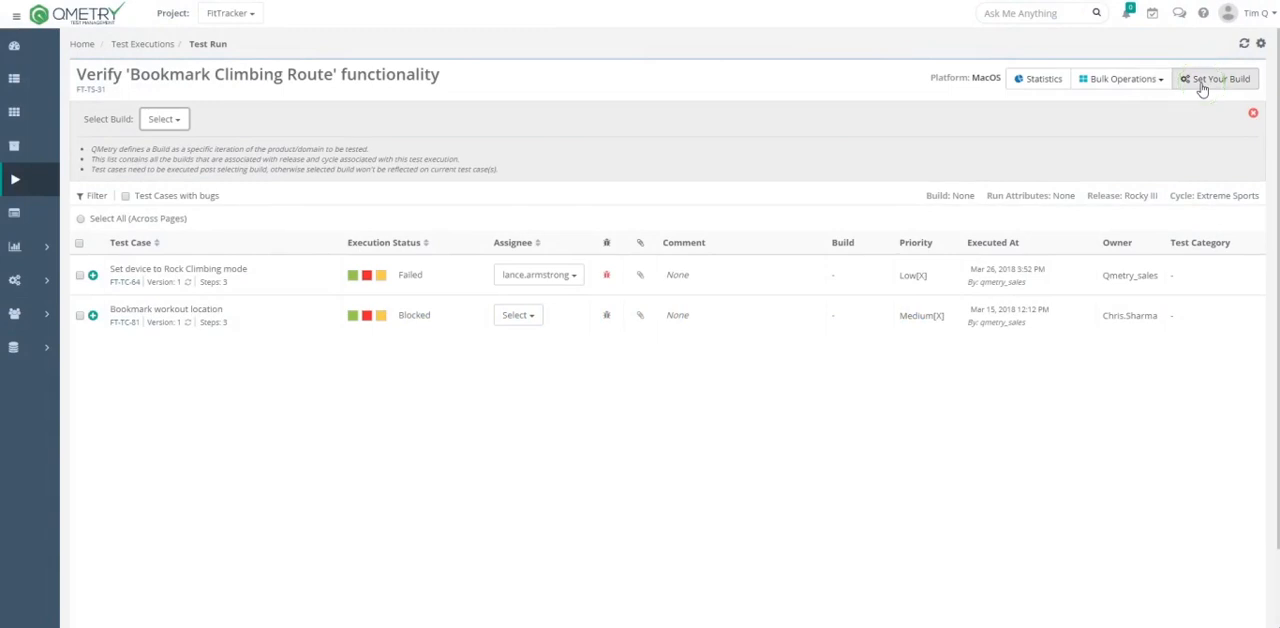
pyautogui.click(180, 121)
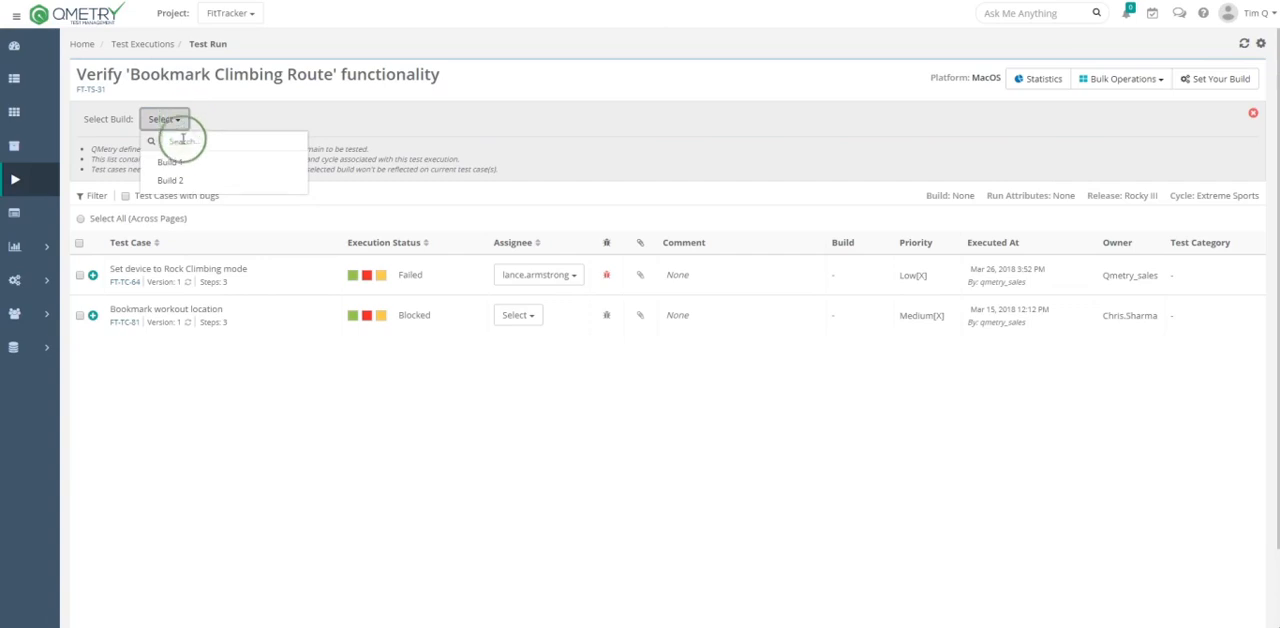
pyautogui.click(172, 161)
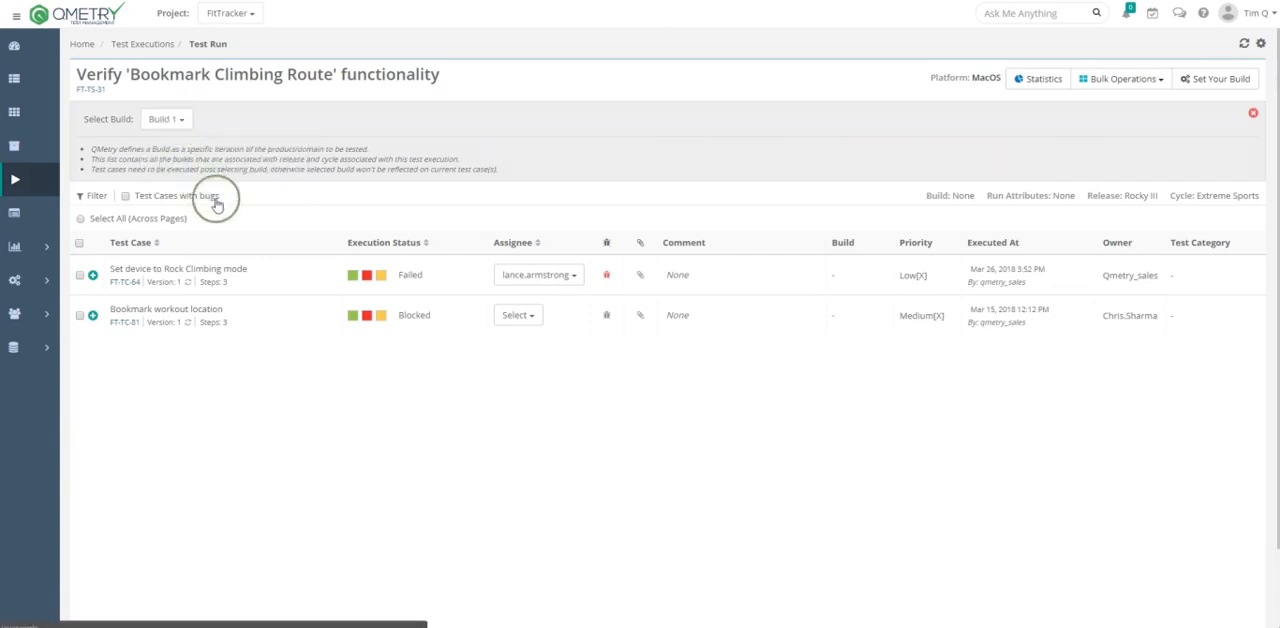
pyautogui.click(354, 277)
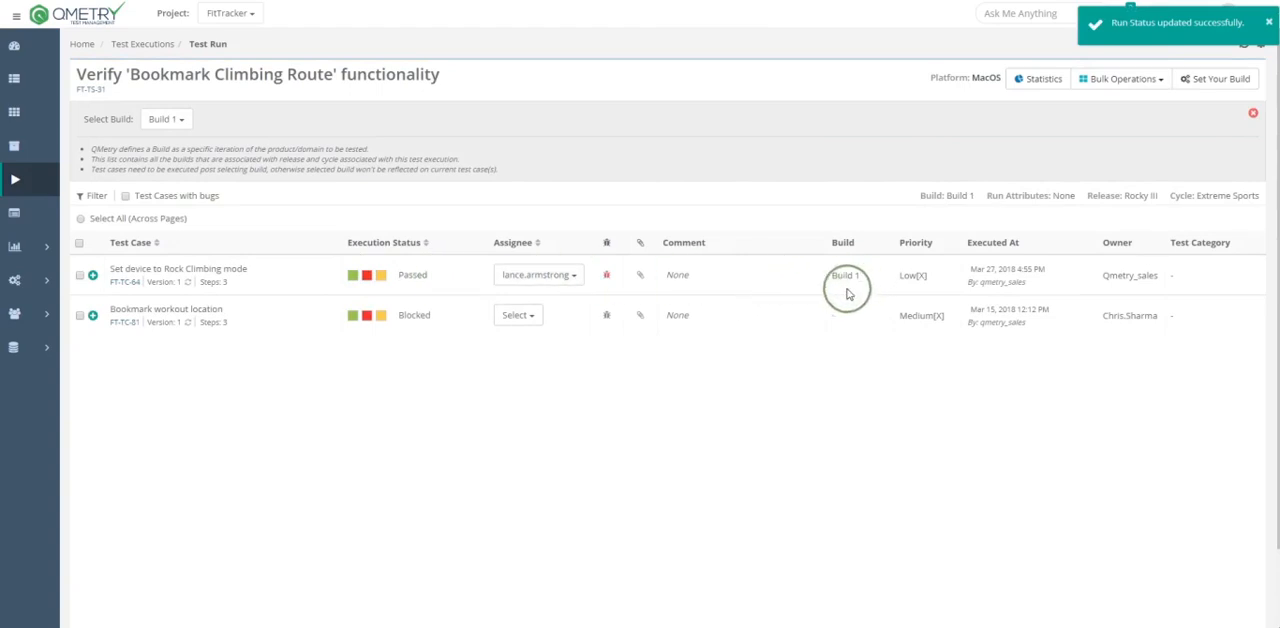
pyautogui.click(354, 316)
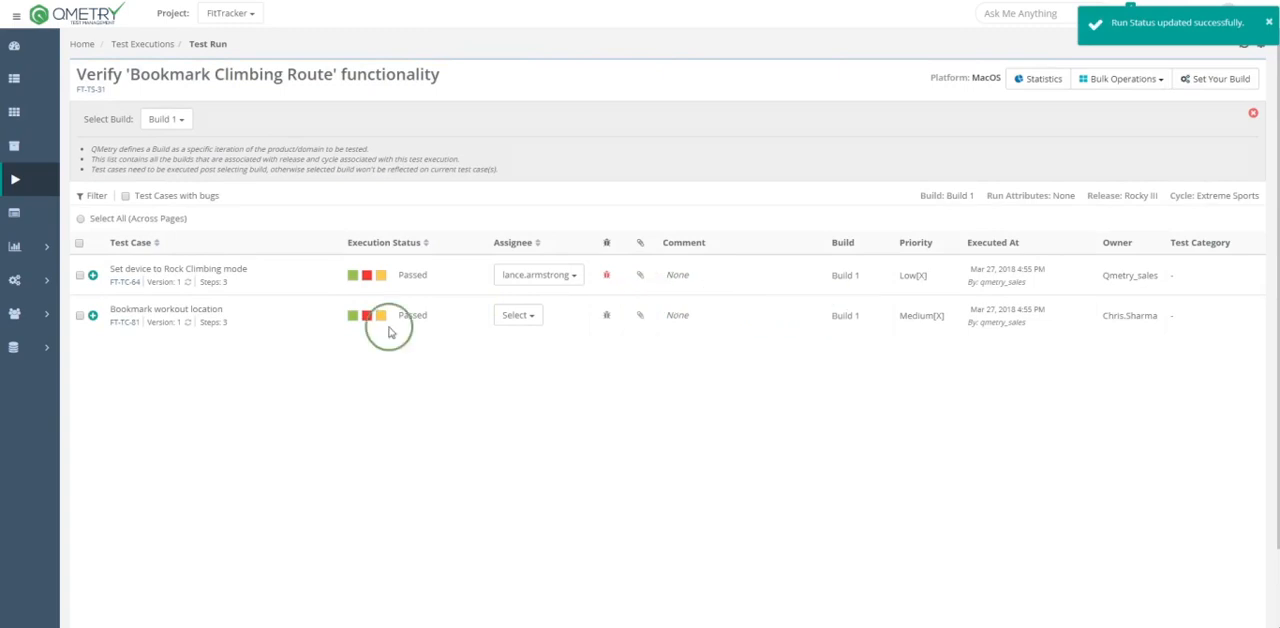
# - Open the export format options of the test run
pyautogui.click(1245, 45)
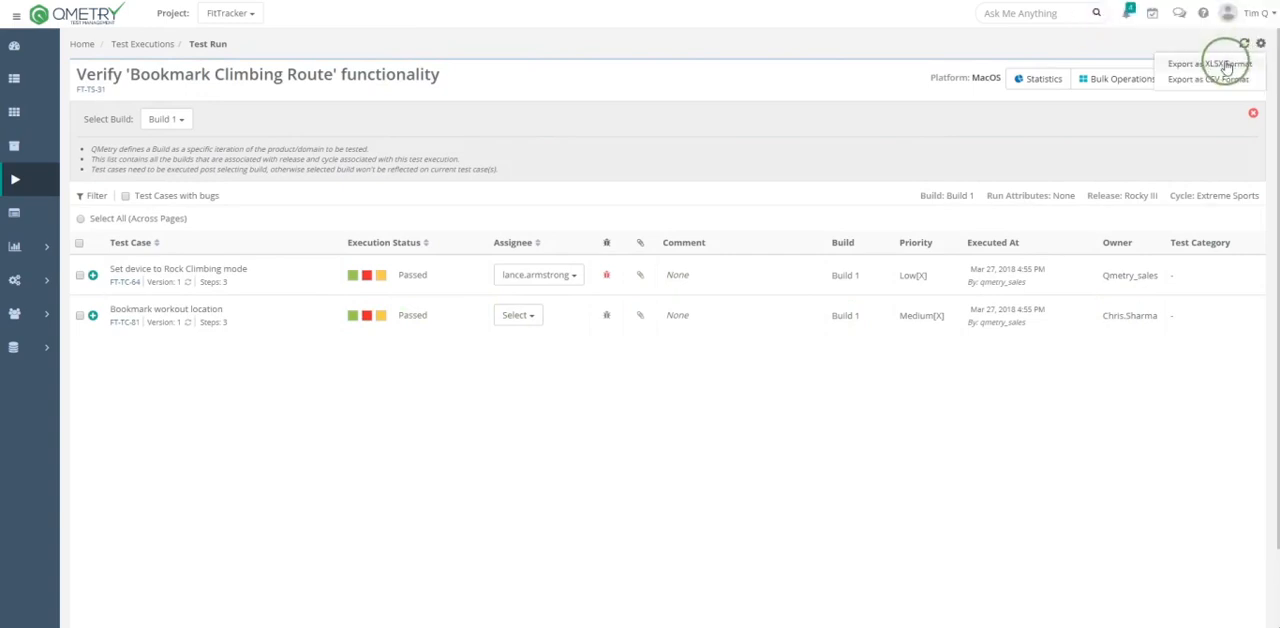